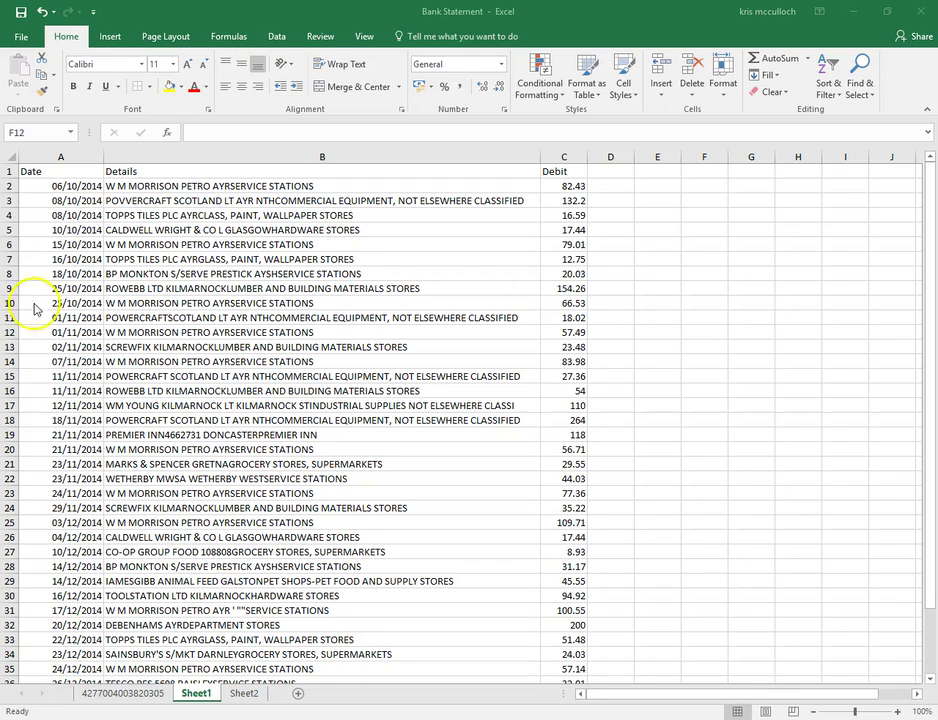
- Examine the bank statement transactions and their date ranges on Sheet1 and Sheet2
left_click(153, 498)
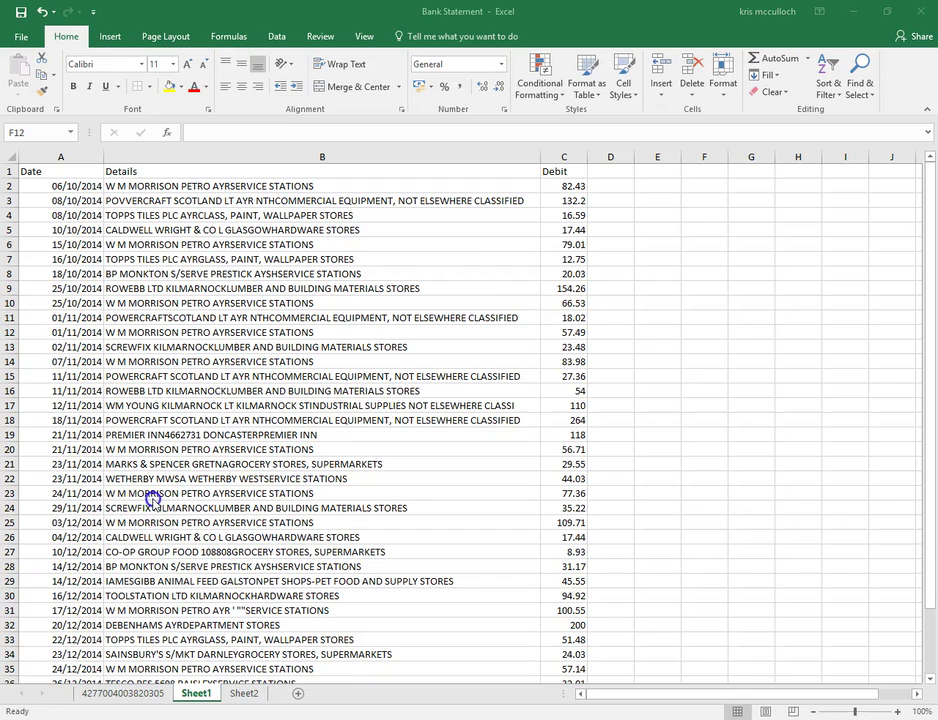
left_click(156, 492)
scroll(156, 492, "down", 2)
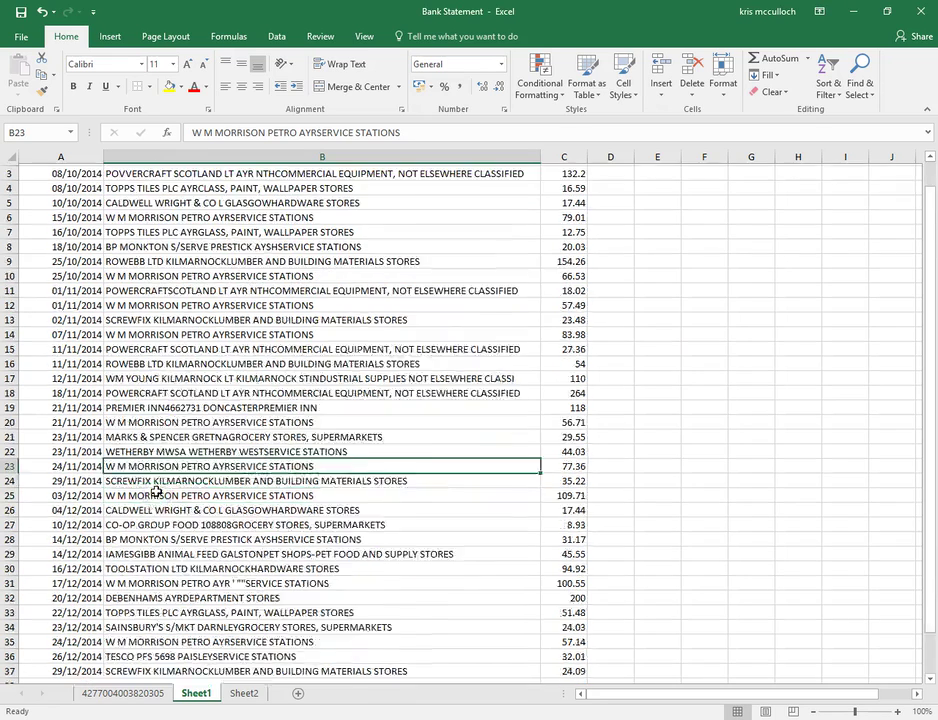
scroll(156, 492, "up", 2)
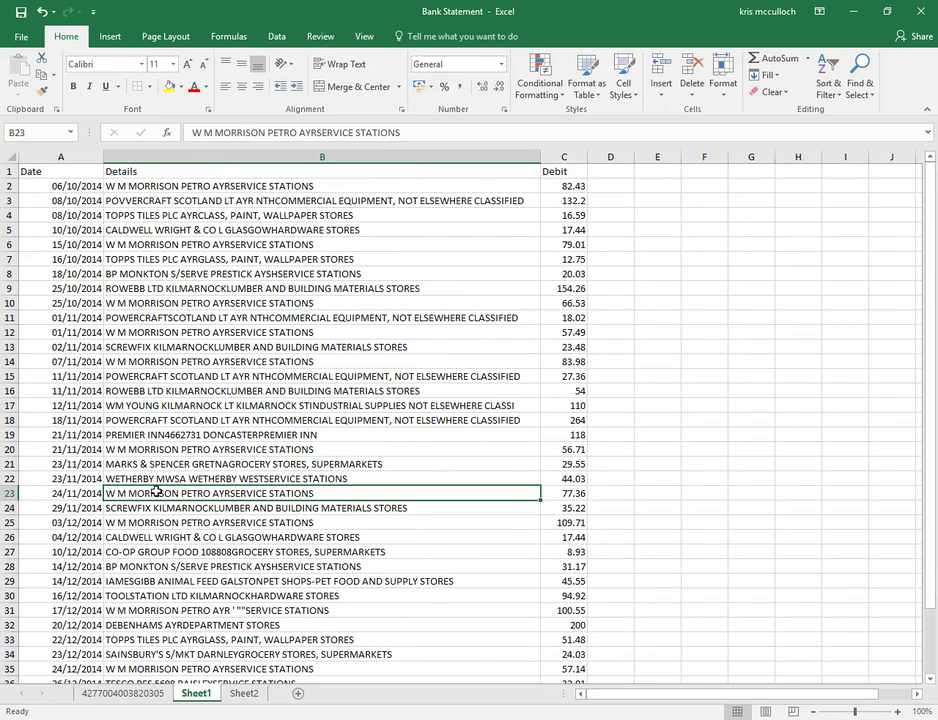
left_click(88, 188)
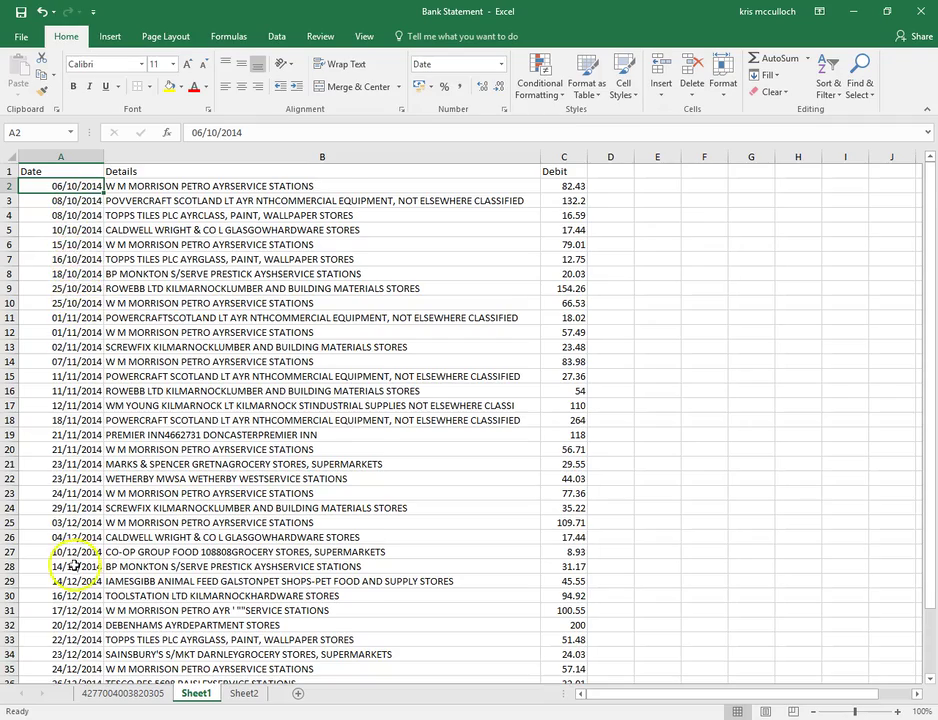
scroll(74, 566, "down", 2)
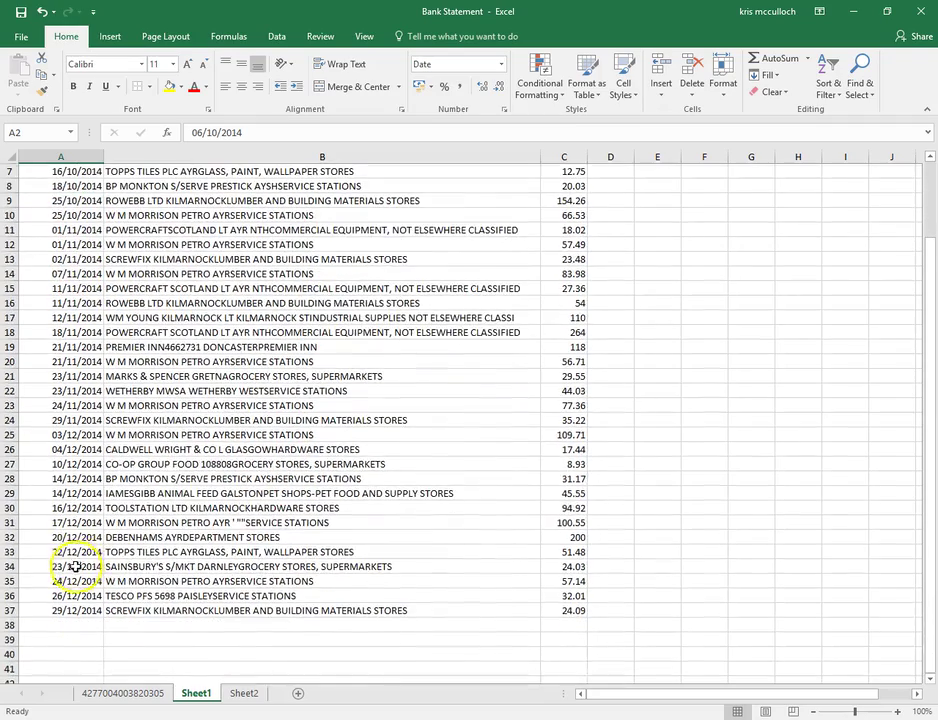
left_click(245, 697)
scroll(73, 272, "down", 7)
scroll(85, 460, "down", 3)
scroll(105, 540, "up", 10)
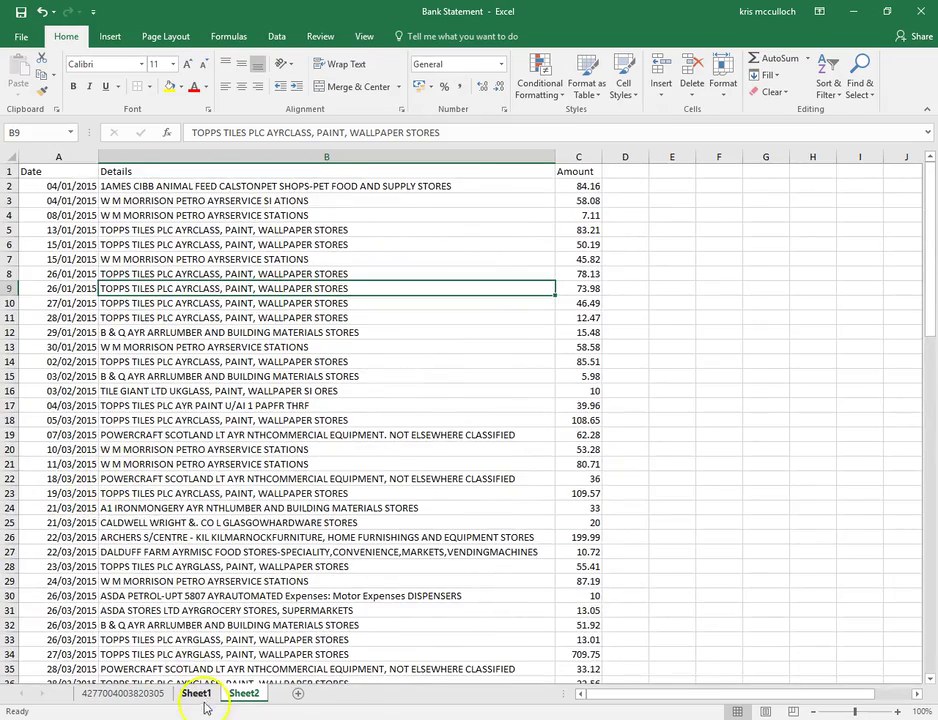
left_click(197, 693)
scroll(78, 250, "up", 2)
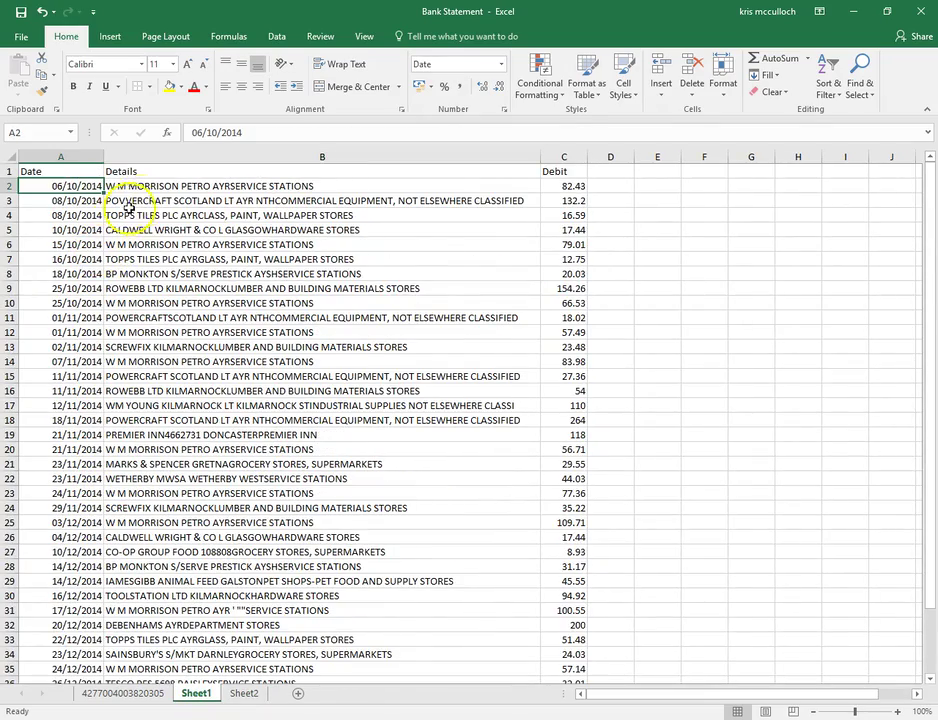
- Sort the Sheet1 transactions in A2:C37 by the Details column from A to Z
scroll(47, 186, "down", 1)
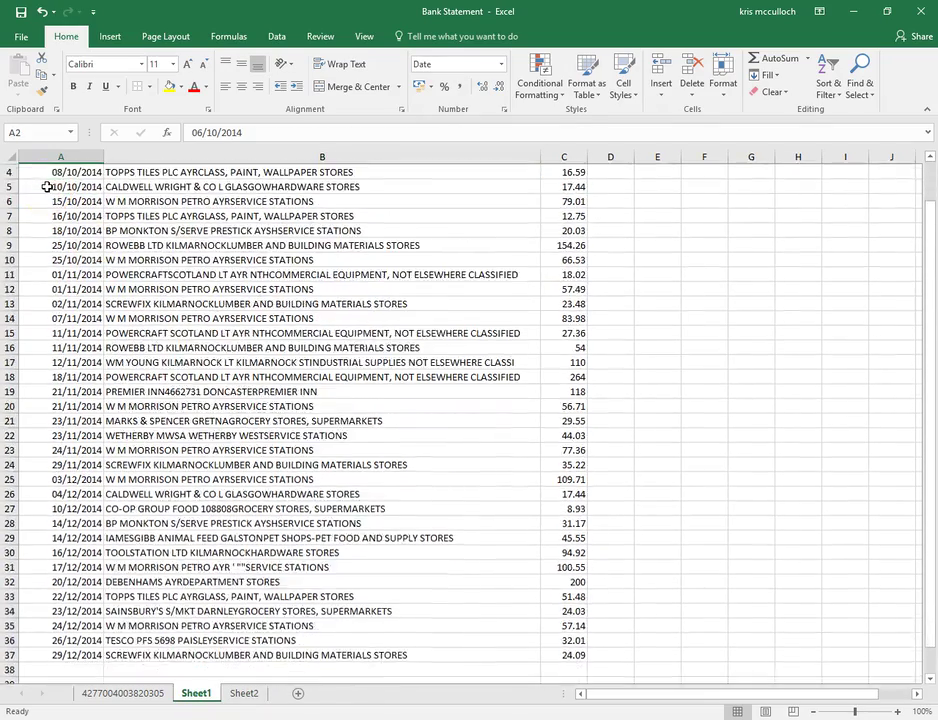
scroll(56, 182, "up", 1)
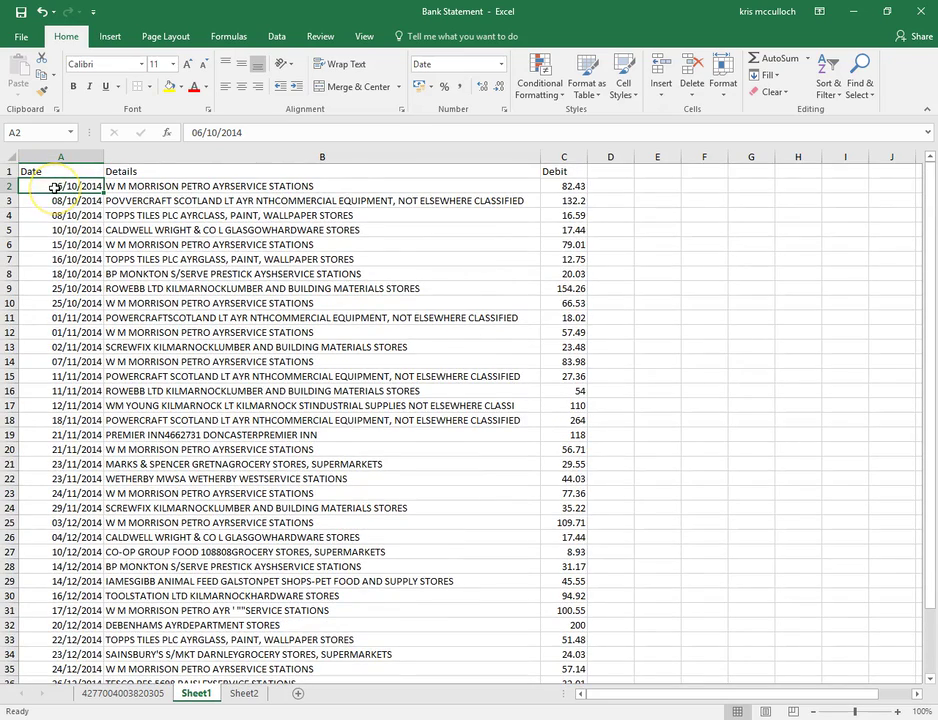
left_click_drag(55, 187, 570, 654)
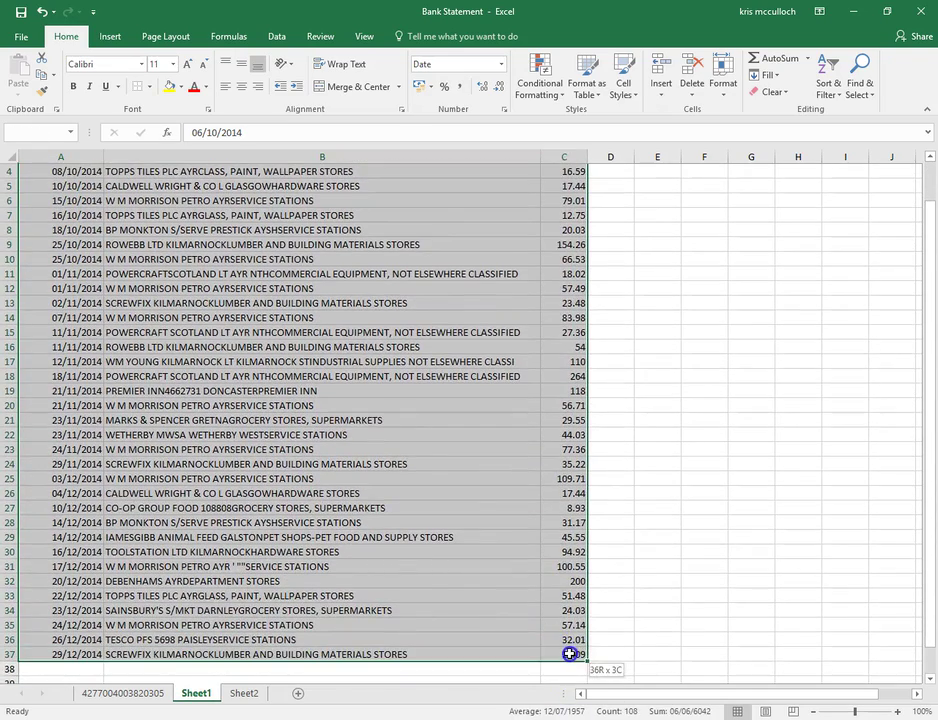
left_click(838, 94)
left_click(905, 145)
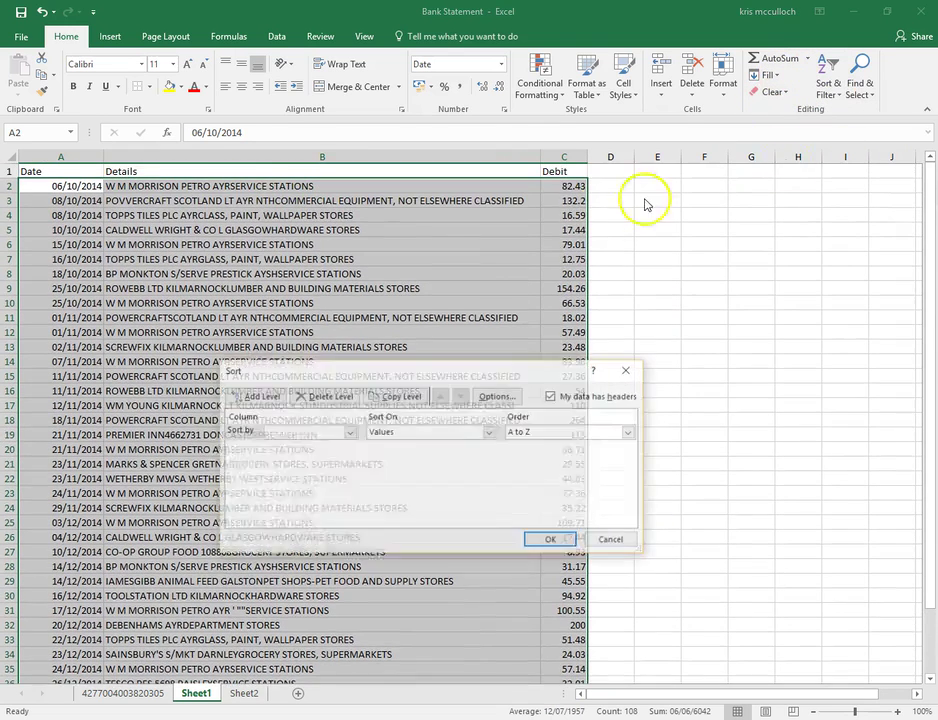
left_click(350, 432)
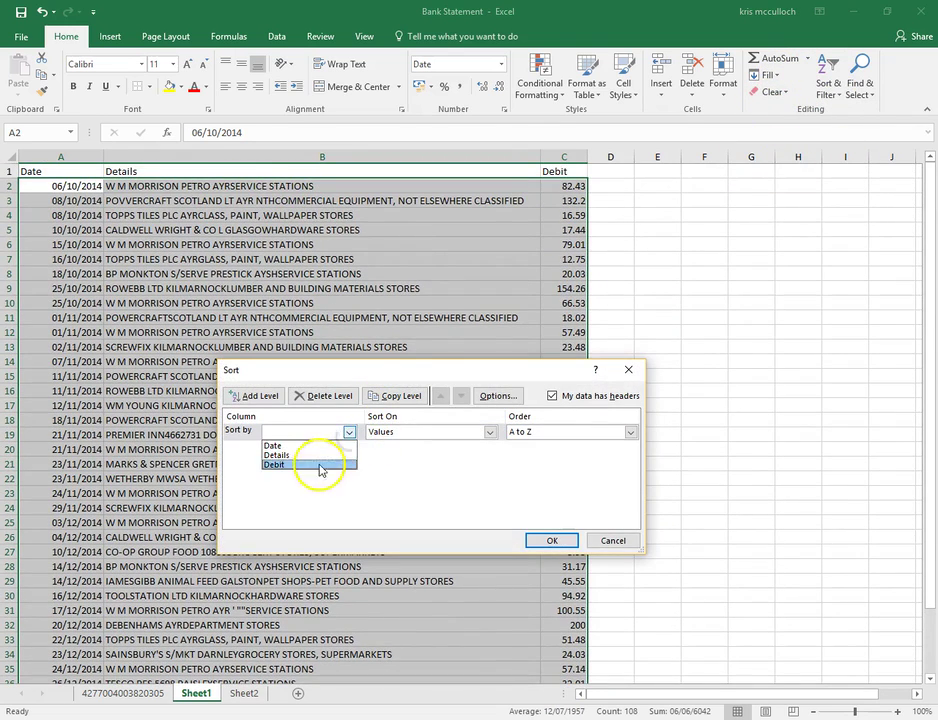
left_click(320, 457)
left_click(549, 540)
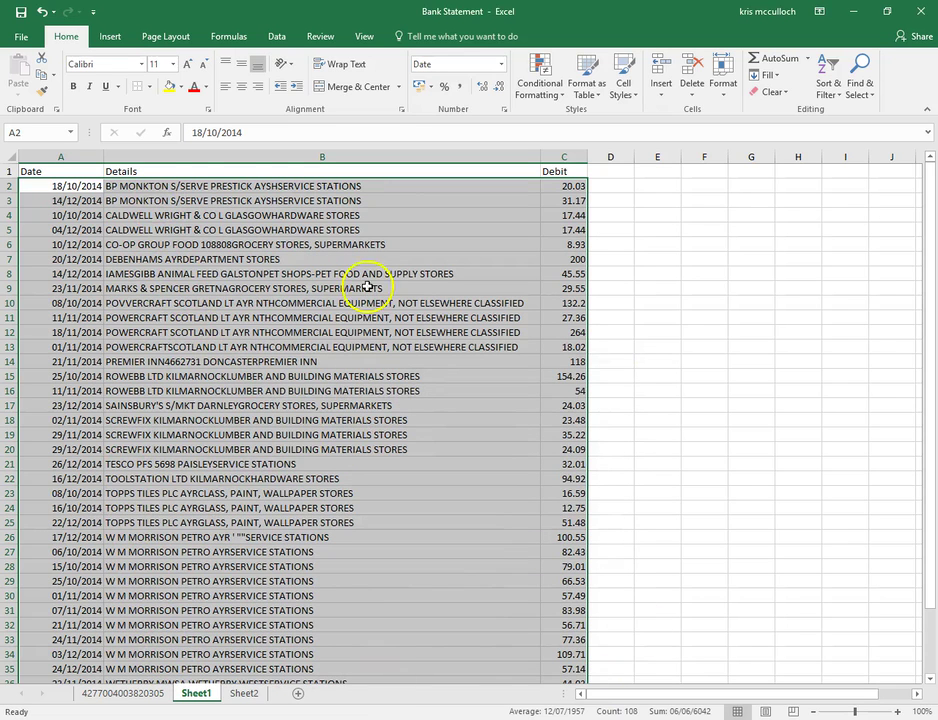
- Copy the sorted transaction rows A2:C37, leaving out the header row
scroll(463, 513, "down", 2)
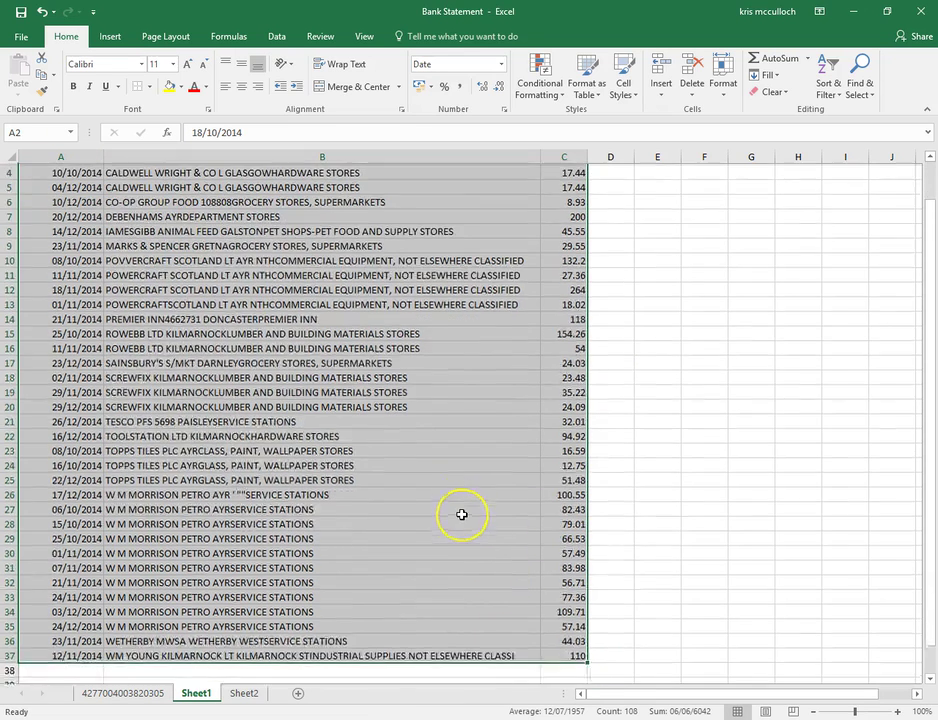
scroll(462, 514, "up", 2)
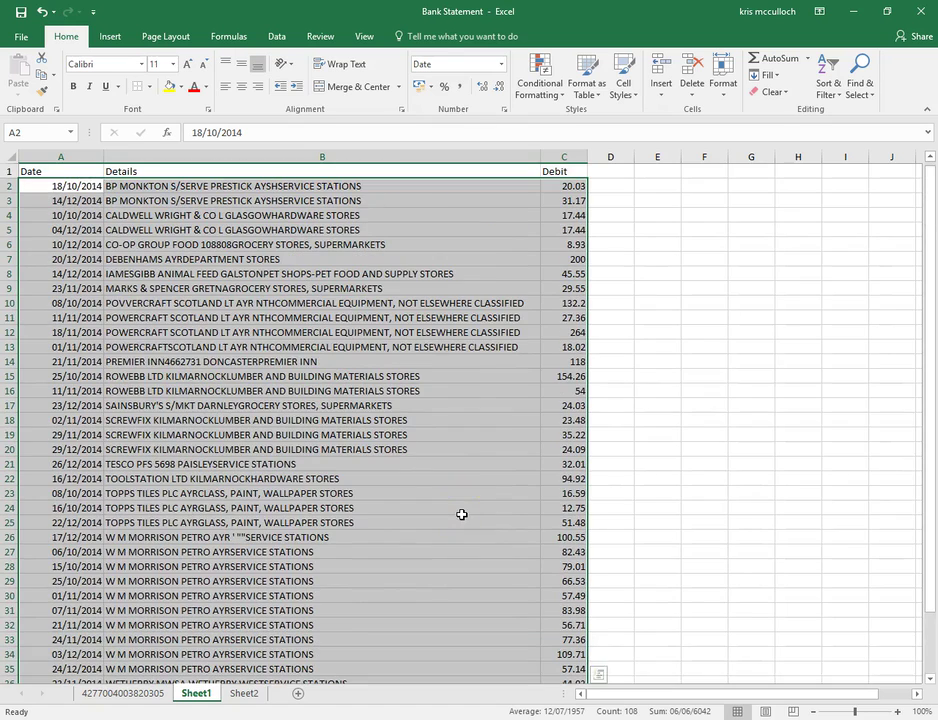
right_click(87, 250)
left_click(108, 281)
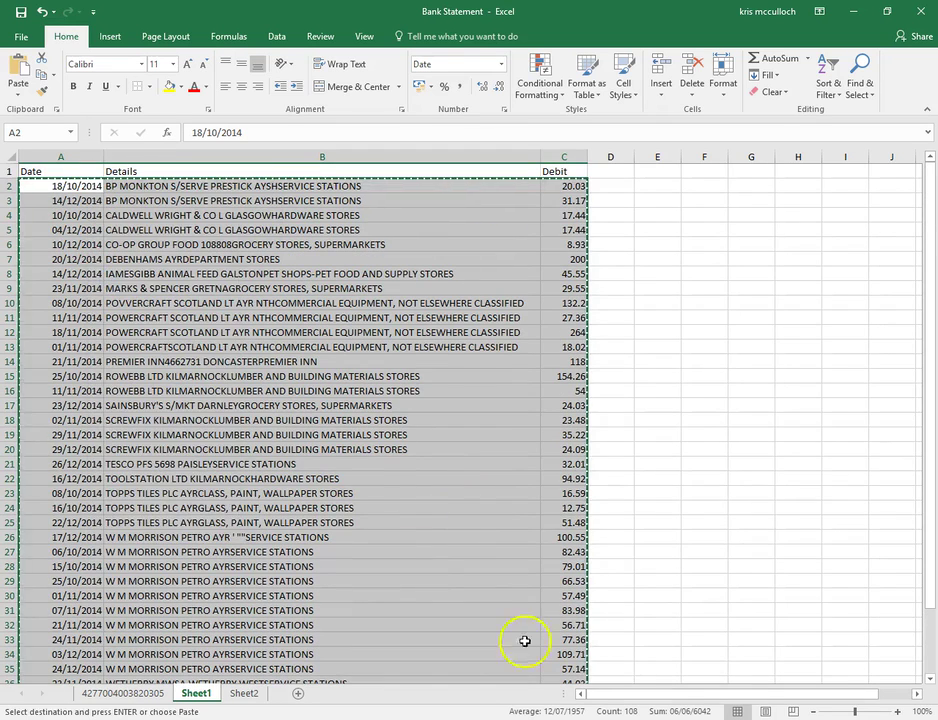
- Switch to VT Transaction+, open the Universal Input Sheet and start an import from the clipboard
key("alt+Tab")
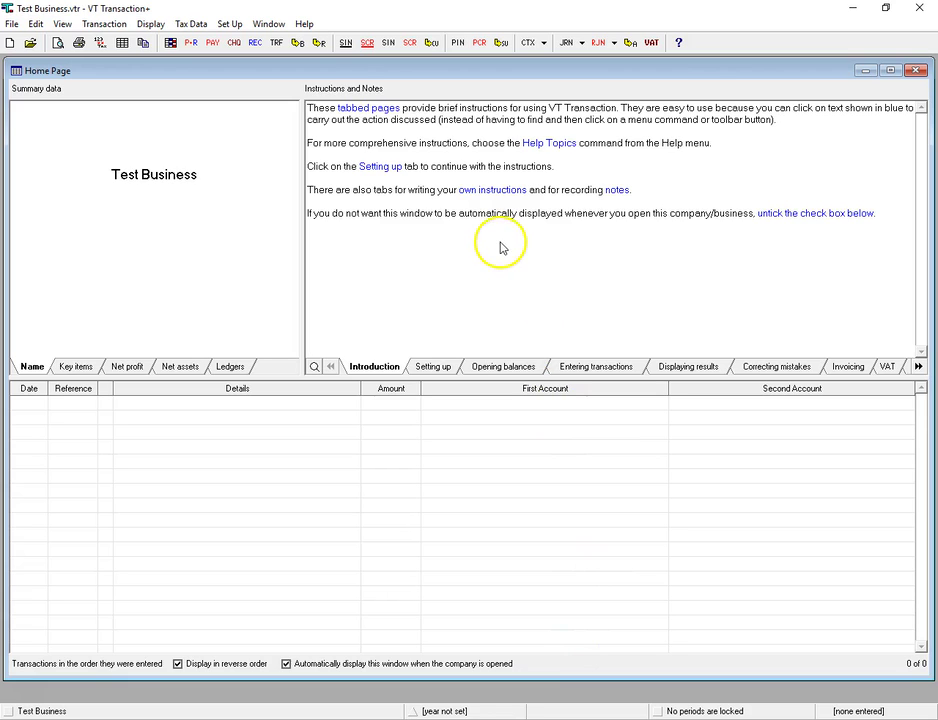
left_click(170, 44)
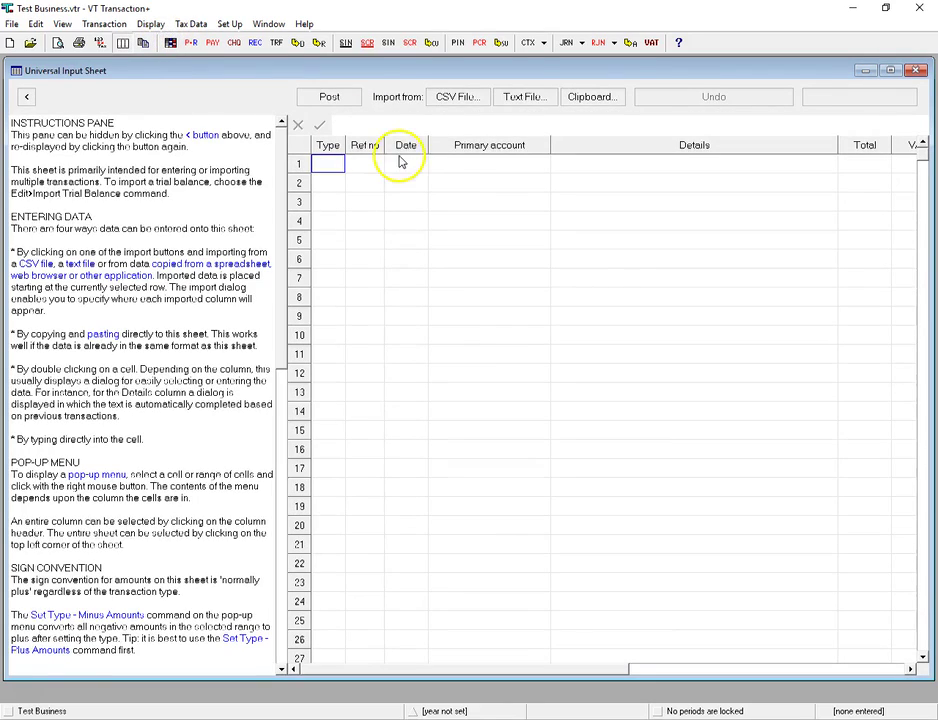
left_click(592, 97)
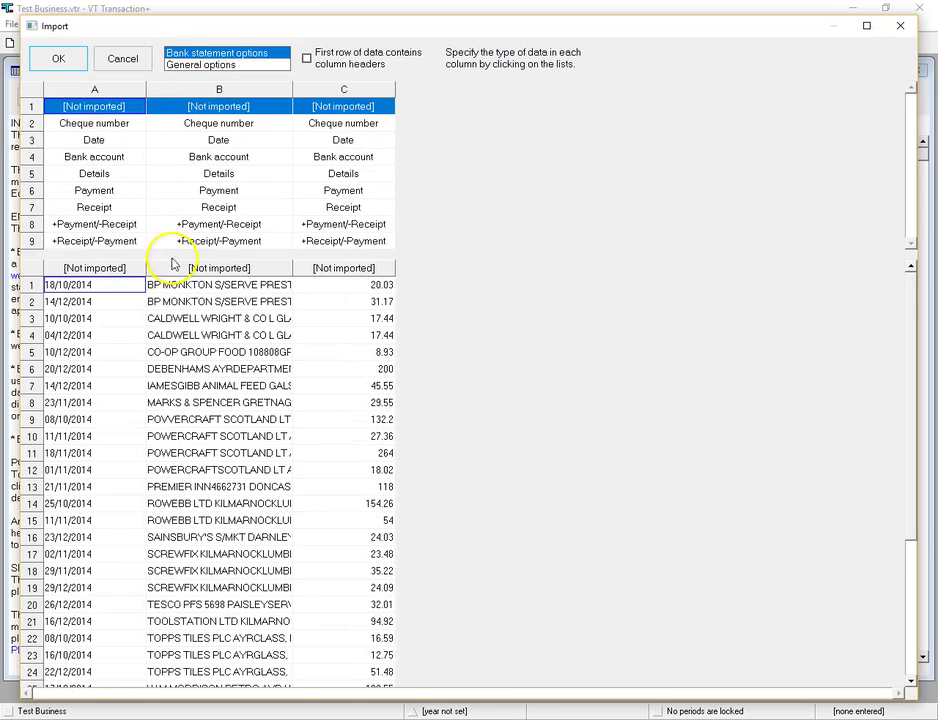
- Import the copied rows using the general options, mapping column A to Date, B to Details and C to Total
left_click(199, 65)
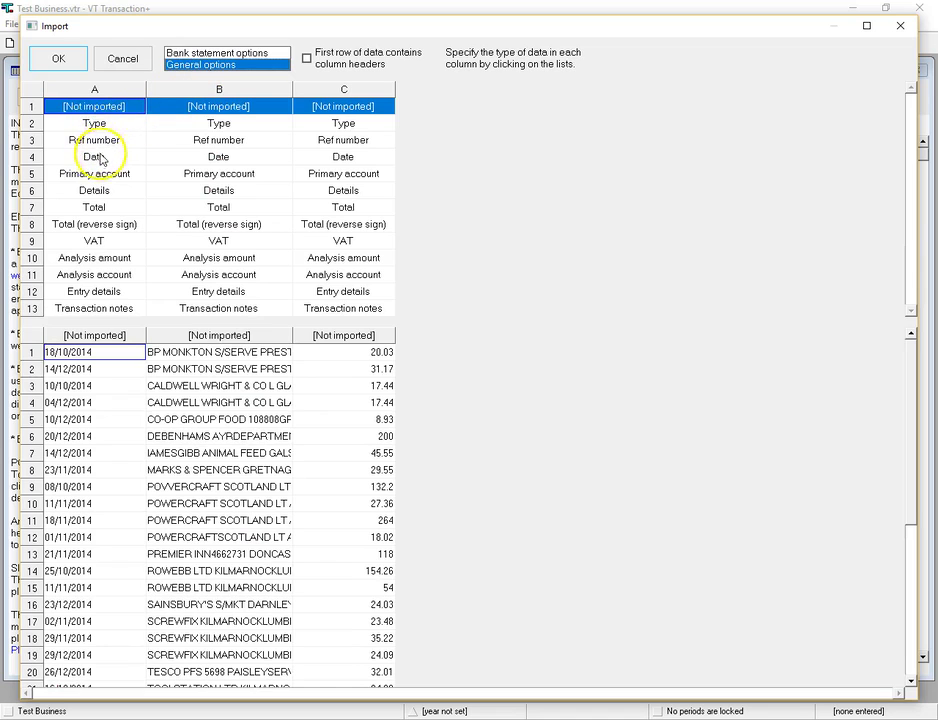
left_click(96, 159)
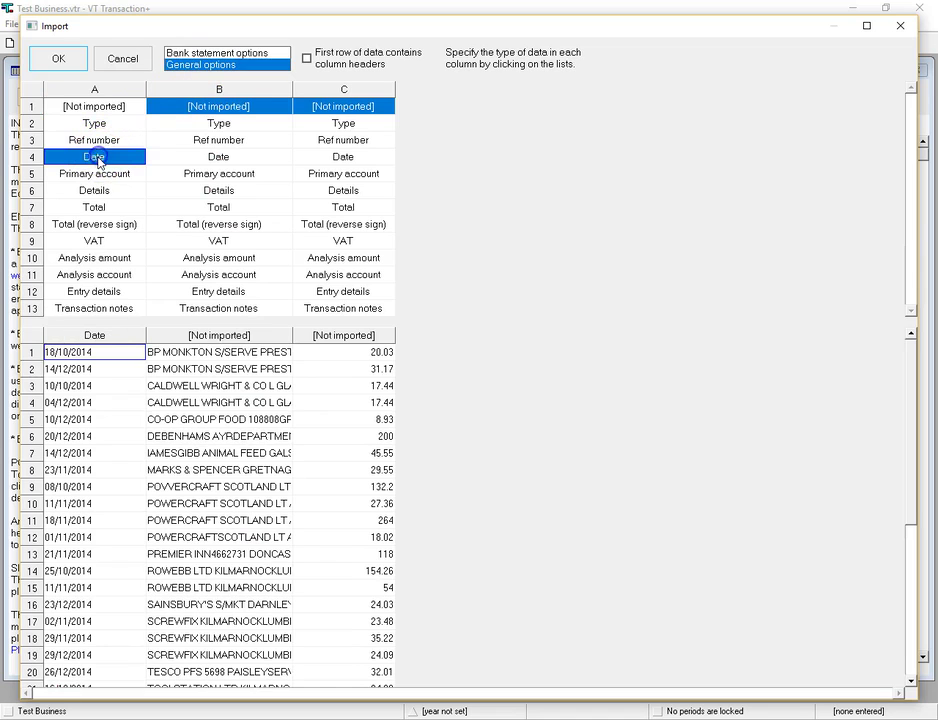
left_click(214, 195)
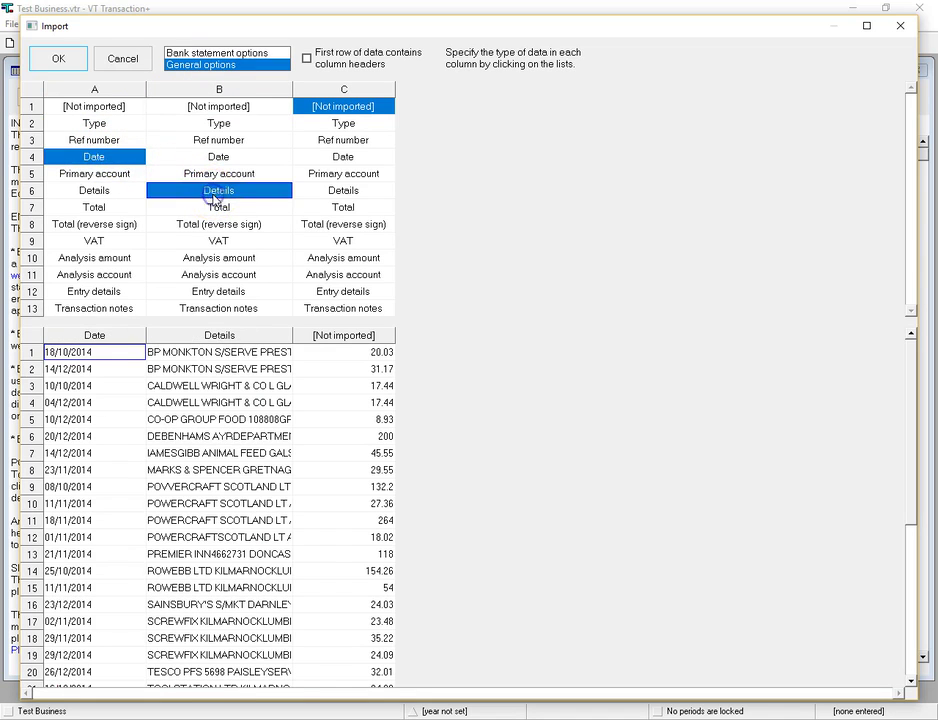
left_click(336, 210)
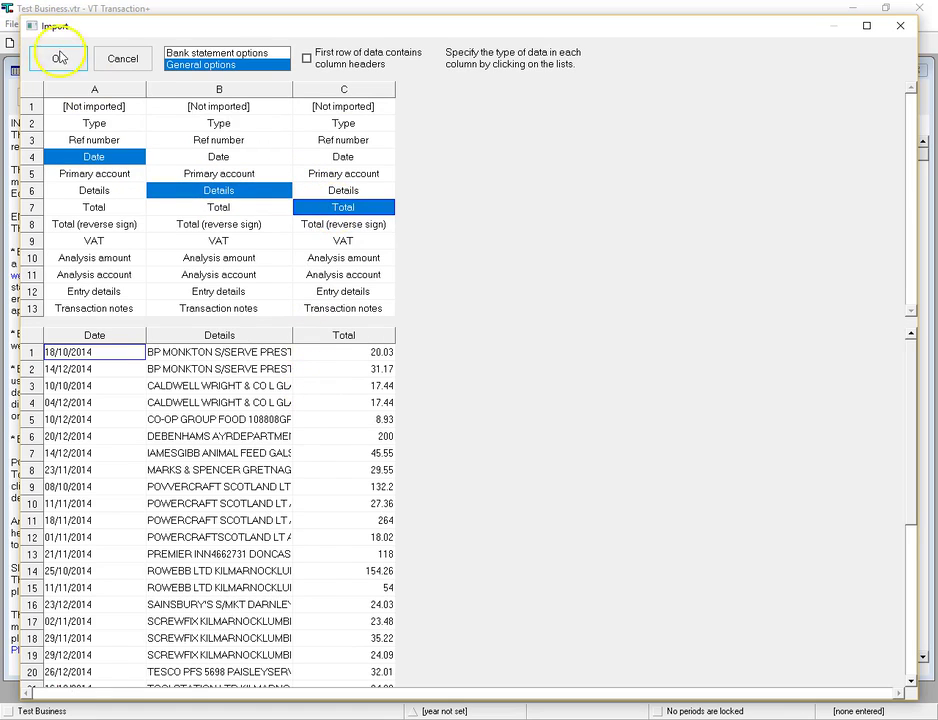
left_click(60, 58)
left_click(505, 431)
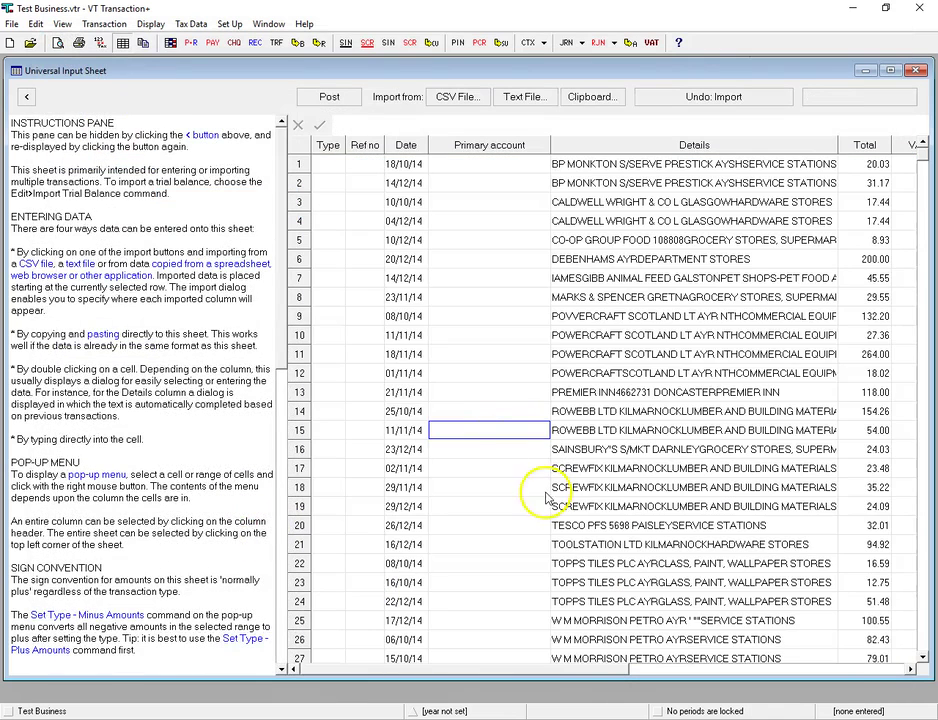
- Set the transaction type of row 1 to PAY (Payment)
left_click(328, 164)
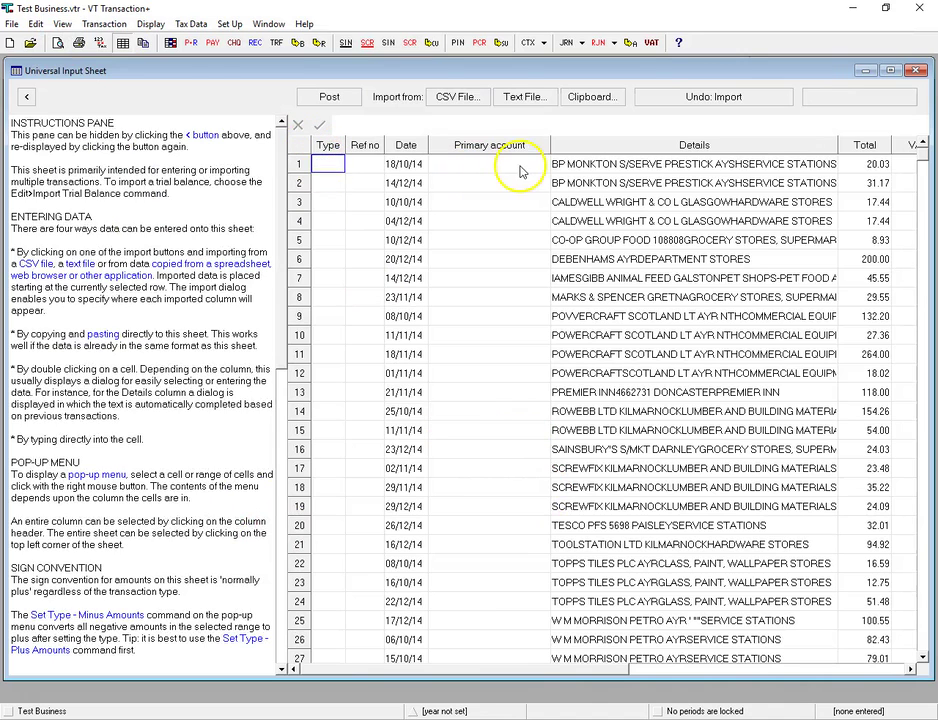
right_click(328, 166)
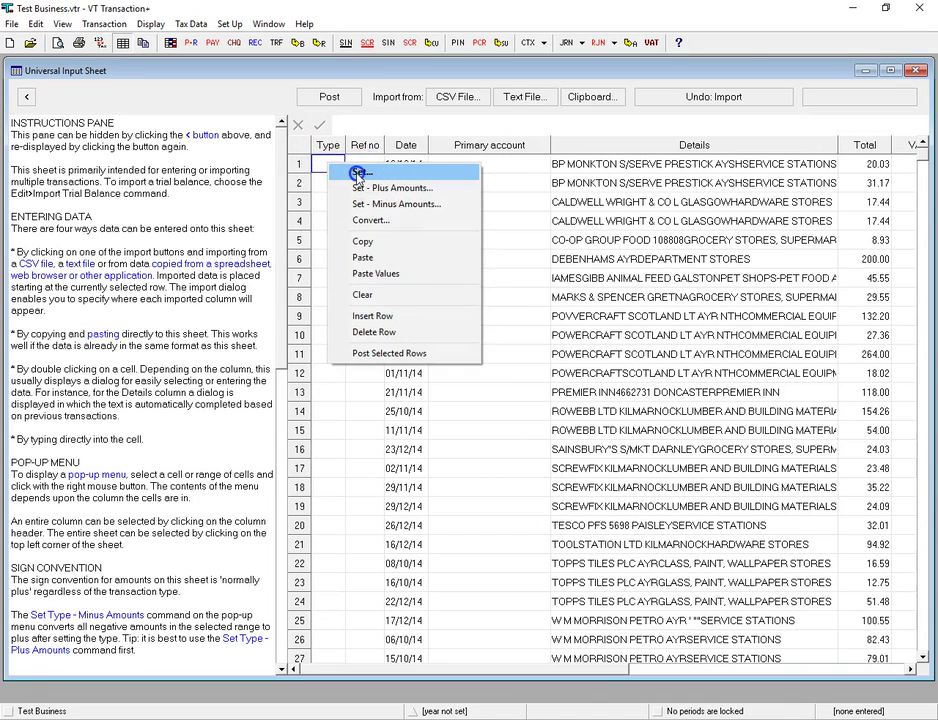
left_click(358, 173)
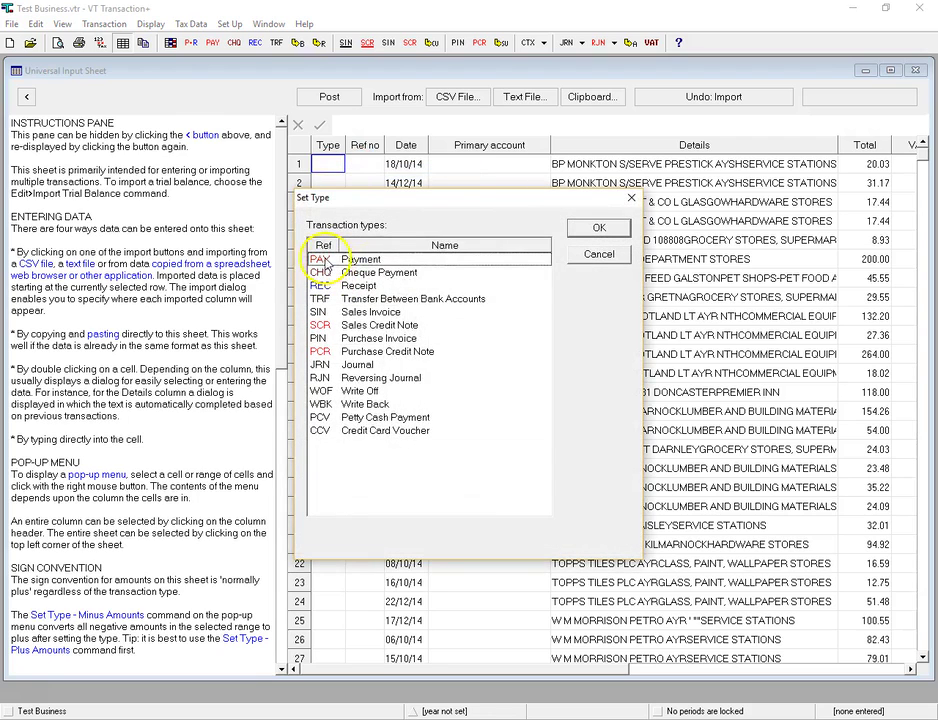
left_click(325, 260)
left_click(590, 228)
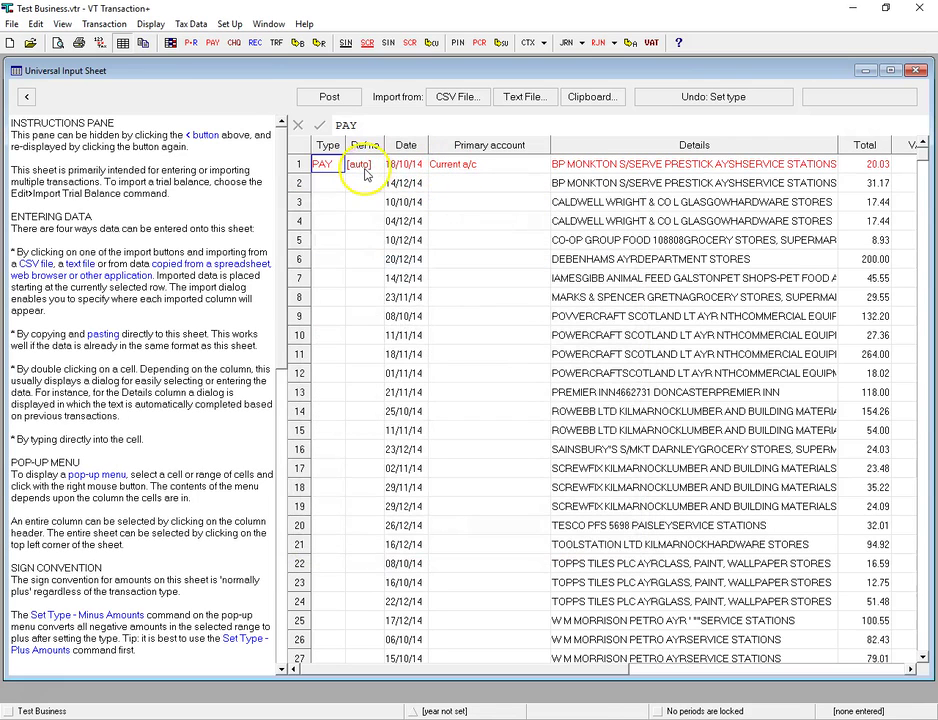
- Set the primary account of row 1 to Credit Card
left_click(466, 172)
right_click(465, 170)
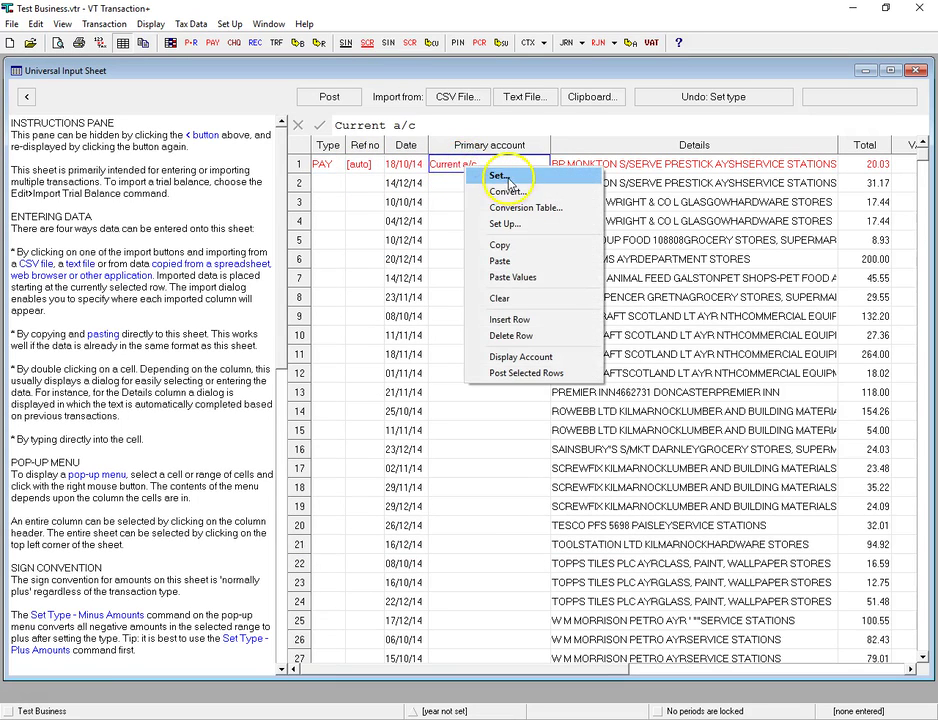
left_click(500, 176)
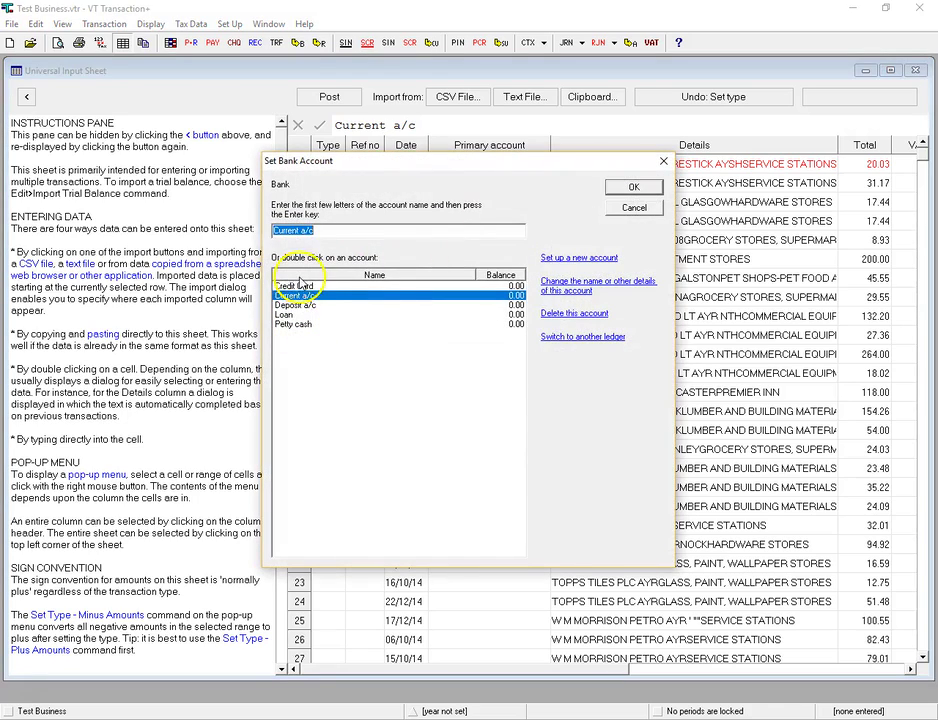
left_click(300, 285)
left_click(631, 188)
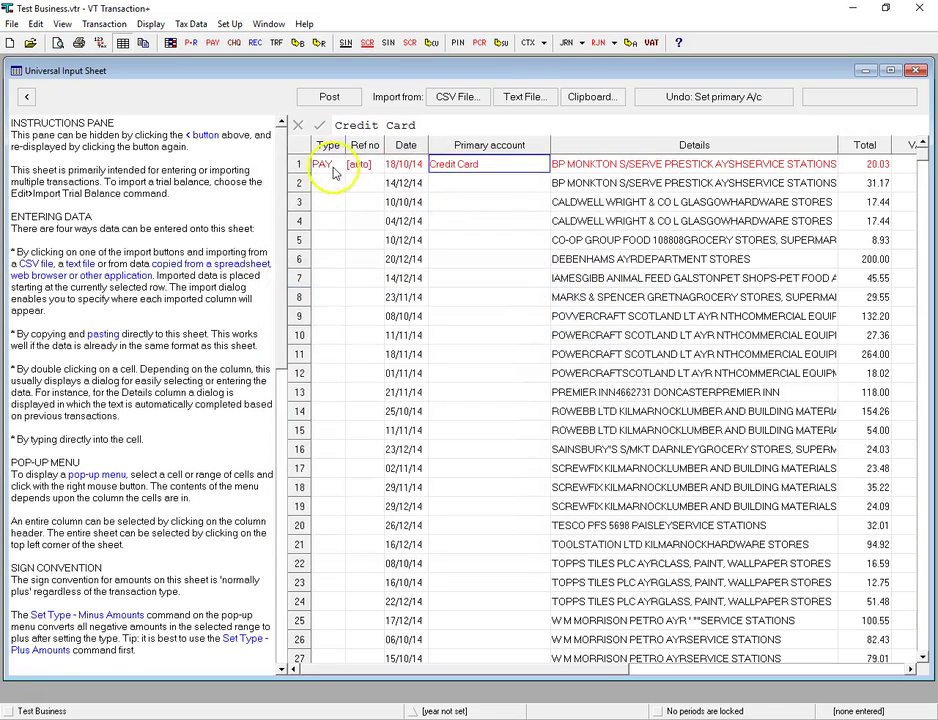
- Fill the type and reference number of row 1 down through row 36, the last imported transaction
left_click_drag(322, 164, 368, 228)
right_click(368, 228)
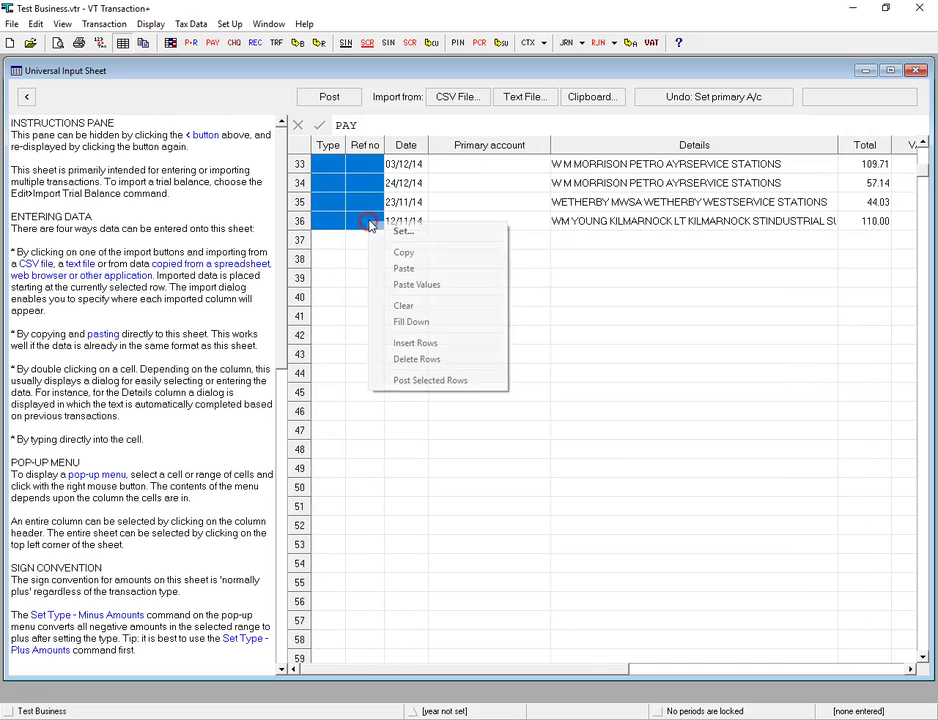
left_click(411, 322)
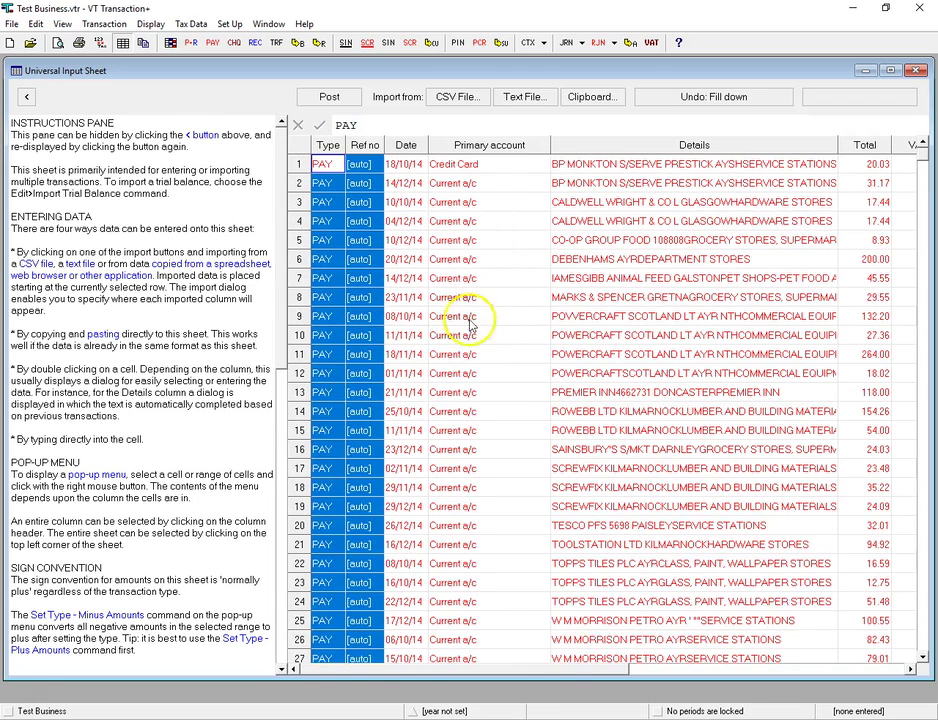
left_click(736, 672)
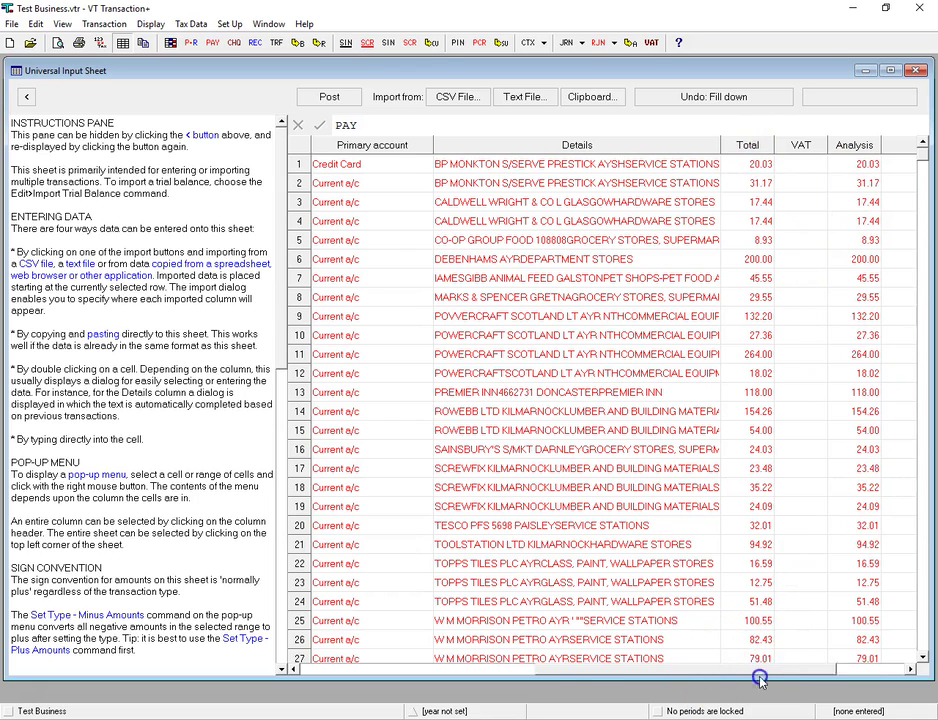
left_click(796, 674)
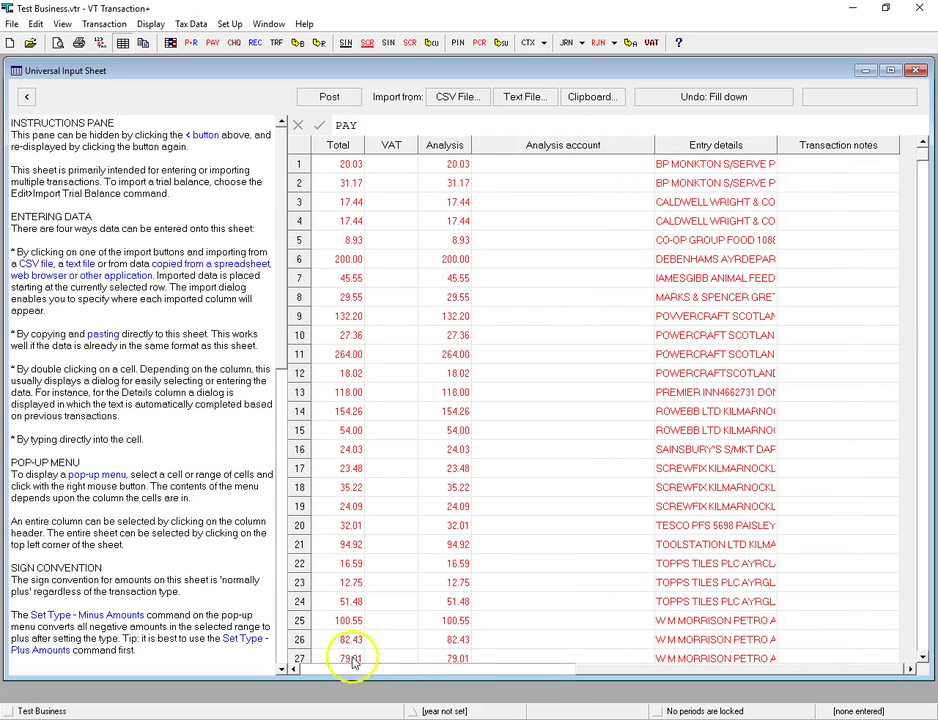
- Hide the instructions pane and set the analysis account of rows 1 and 2 to Expenses: Motor expenses
left_click(27, 96)
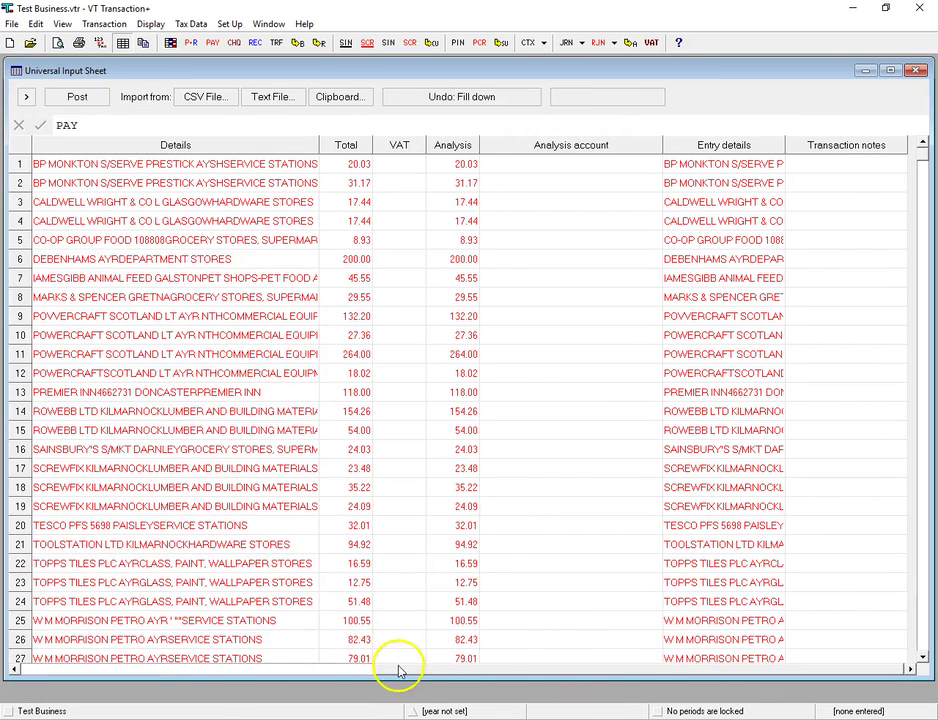
left_click(537, 165)
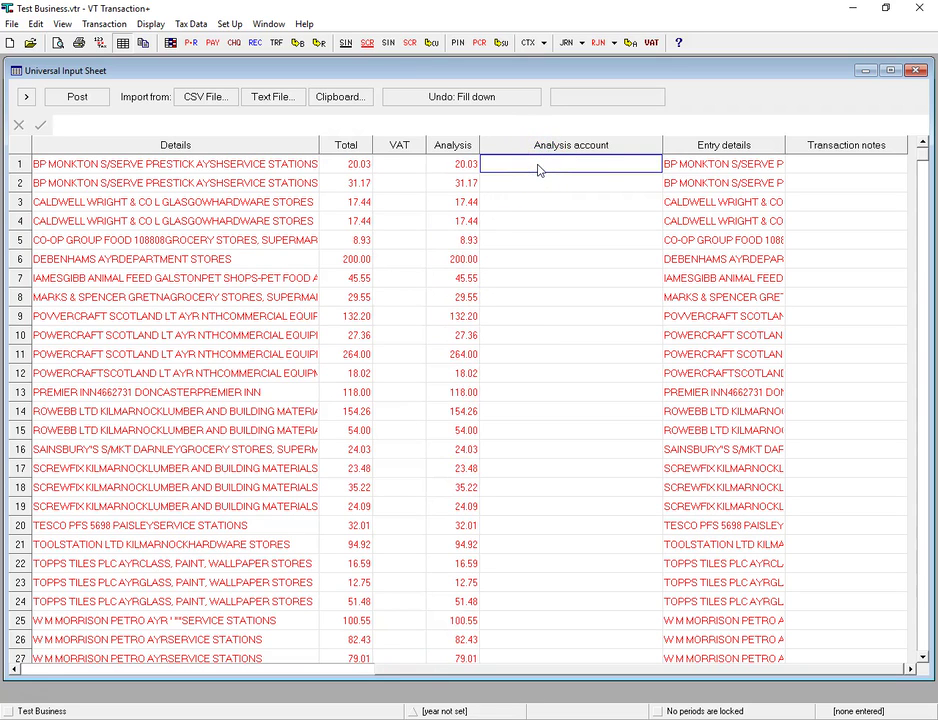
right_click(537, 165)
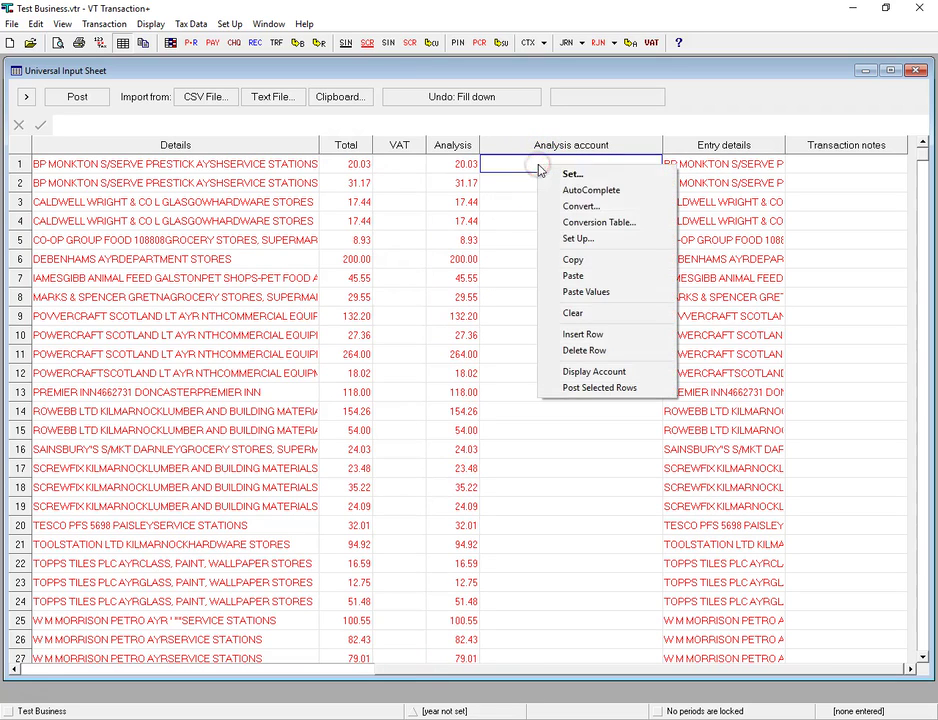
left_click(578, 177)
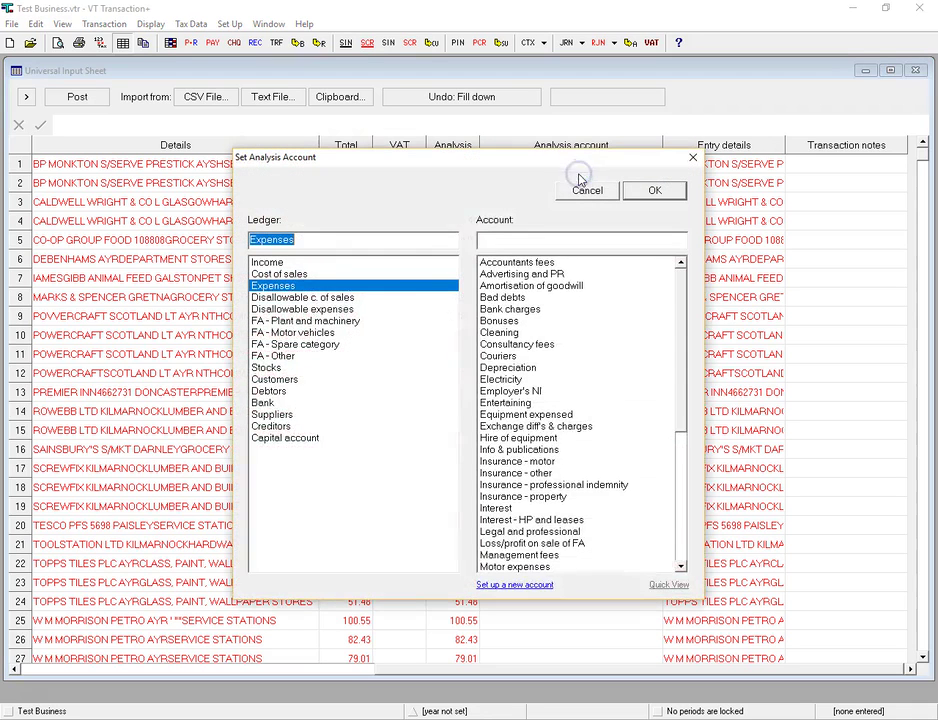
left_click(543, 567)
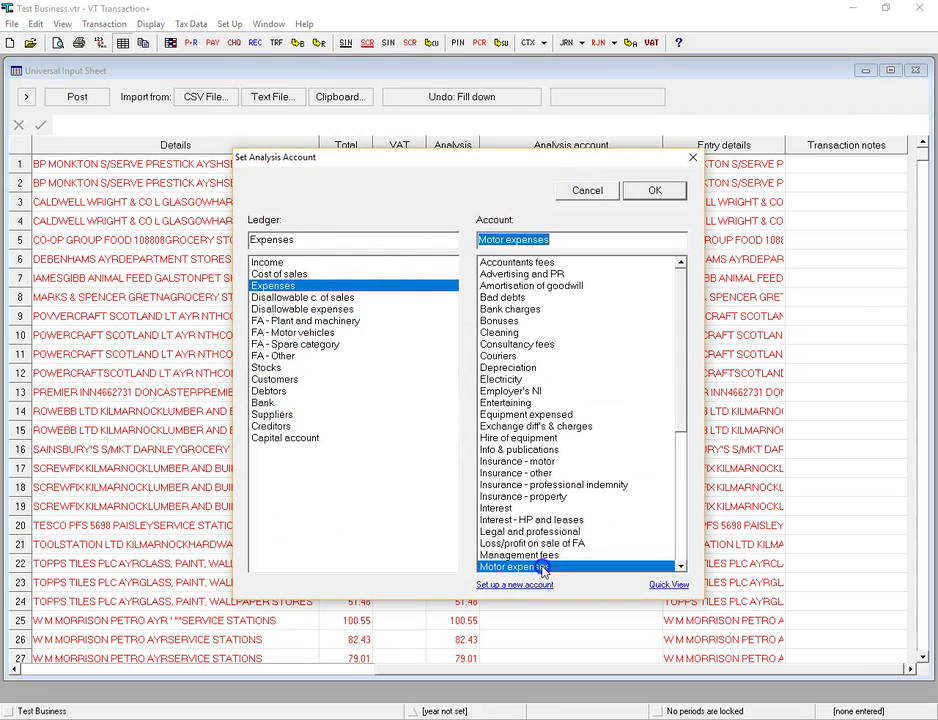
left_click(653, 189)
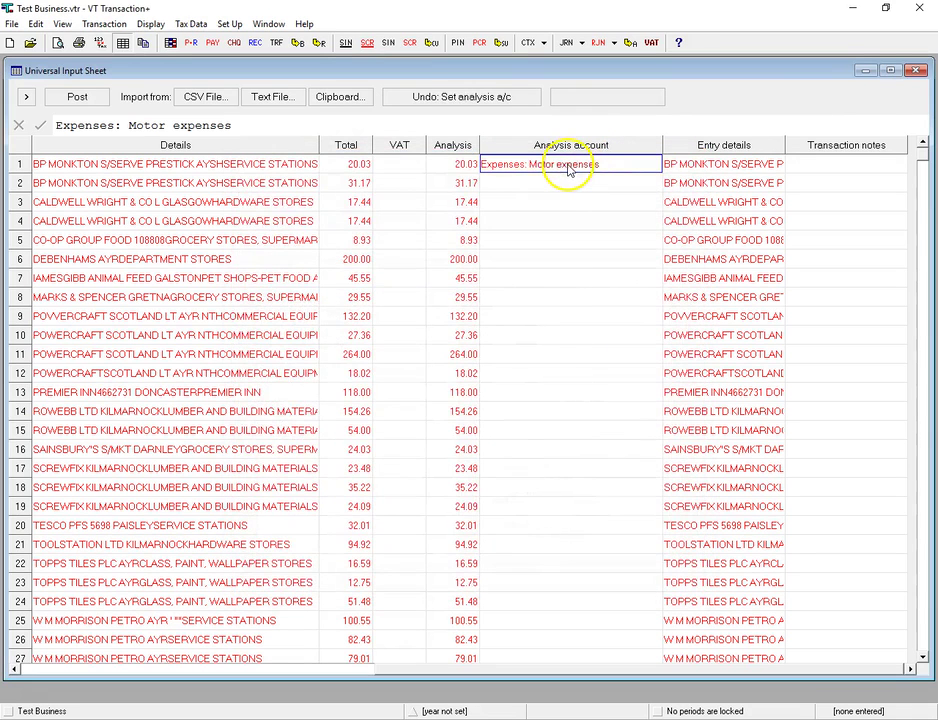
right_click(566, 186)
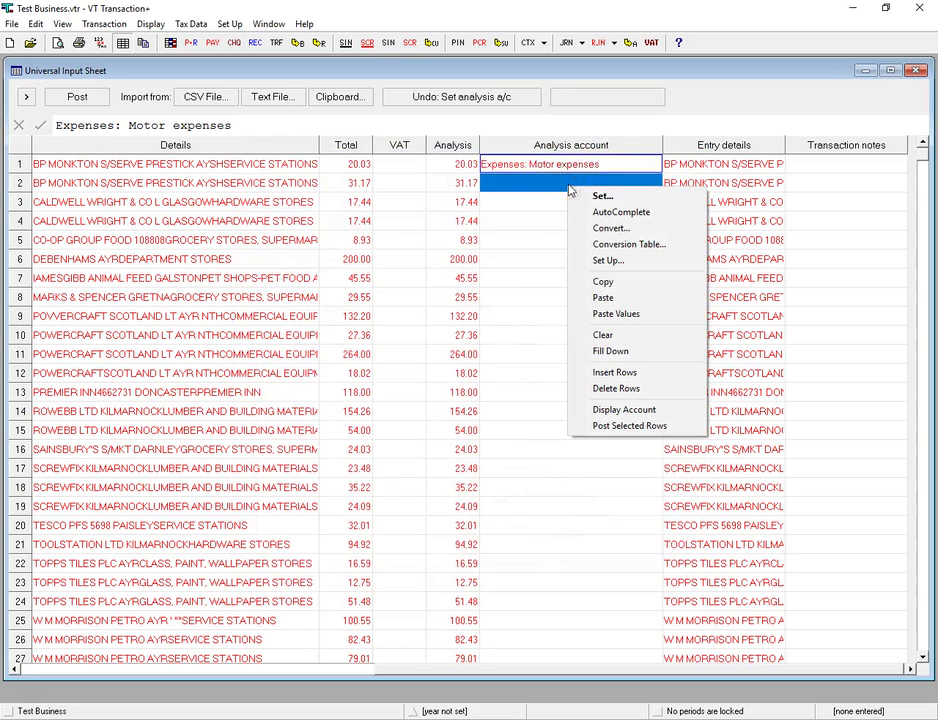
left_click(612, 352)
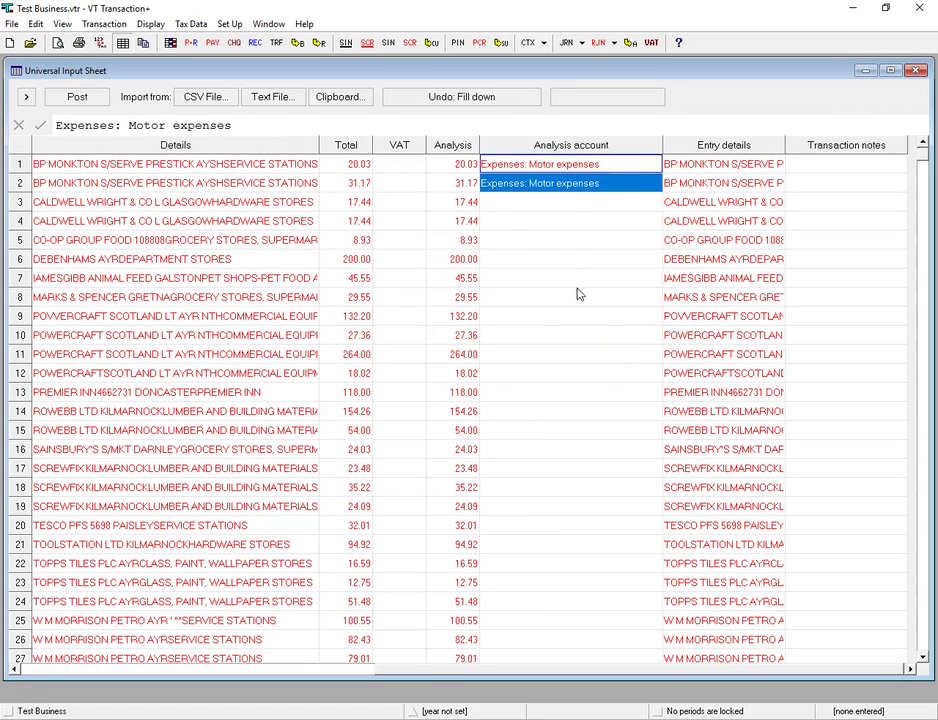
- Set the analysis account of row 3 to Cost of sales: Purchases and fill it down to row 4
left_click(530, 203)
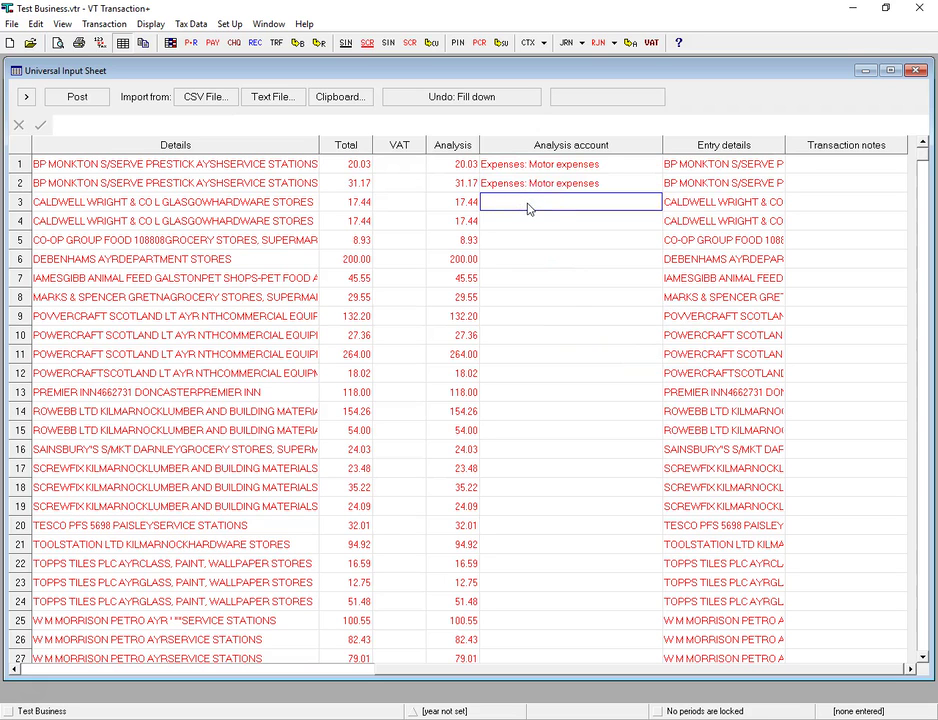
right_click(529, 208)
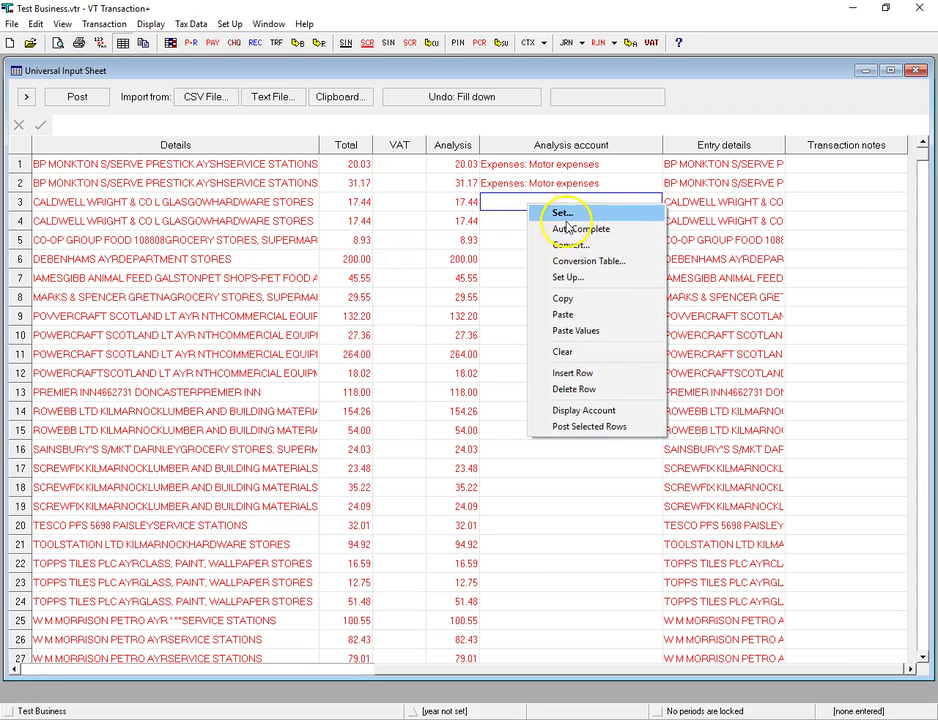
left_click(563, 214)
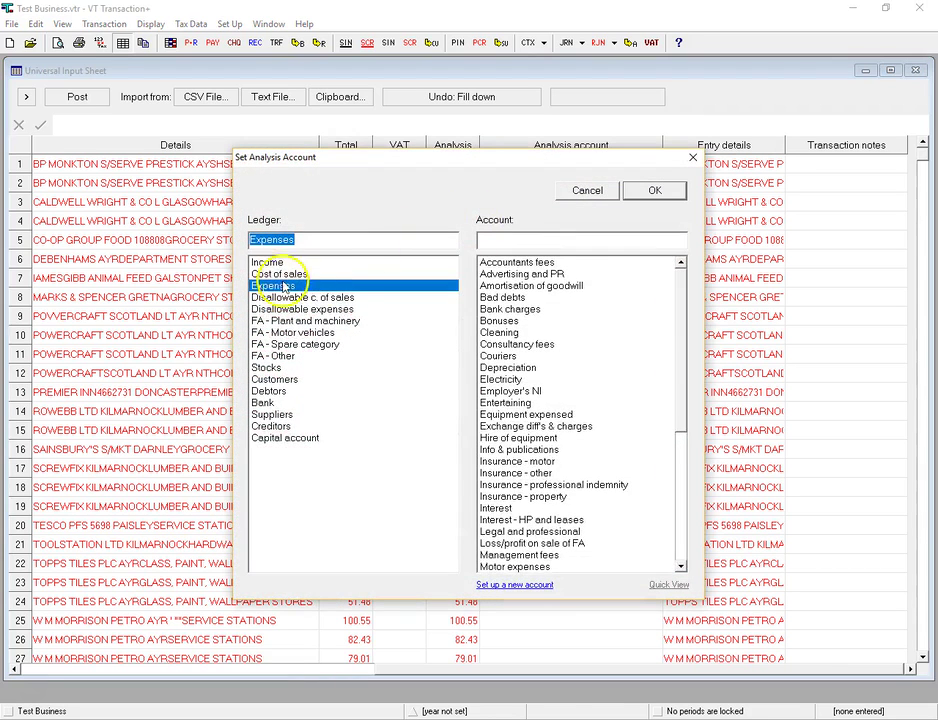
left_click(296, 275)
left_click(502, 310)
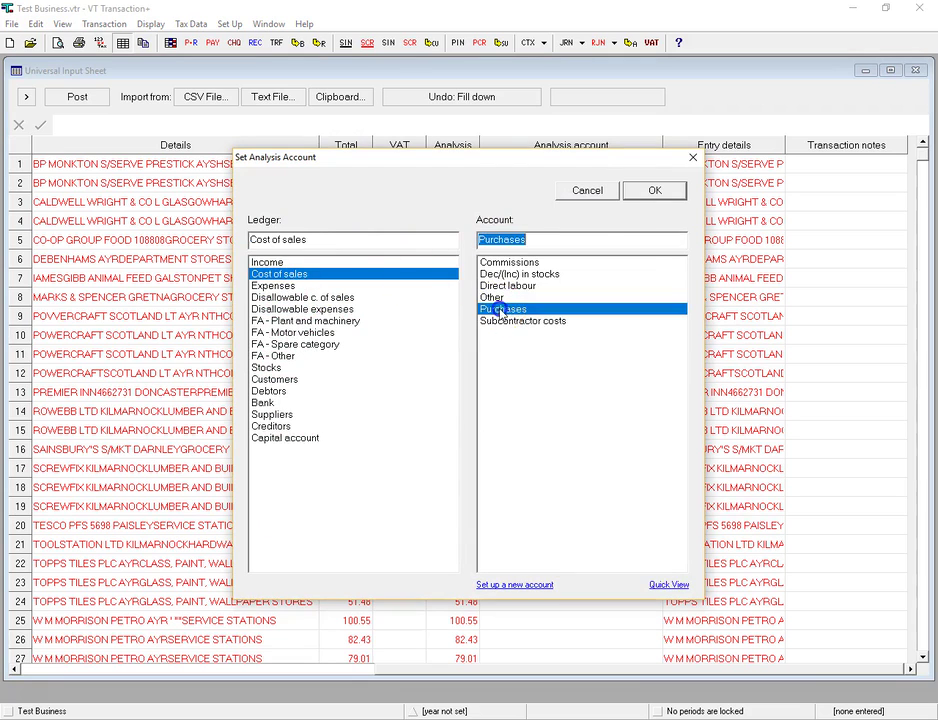
left_click(632, 195)
left_click(530, 222)
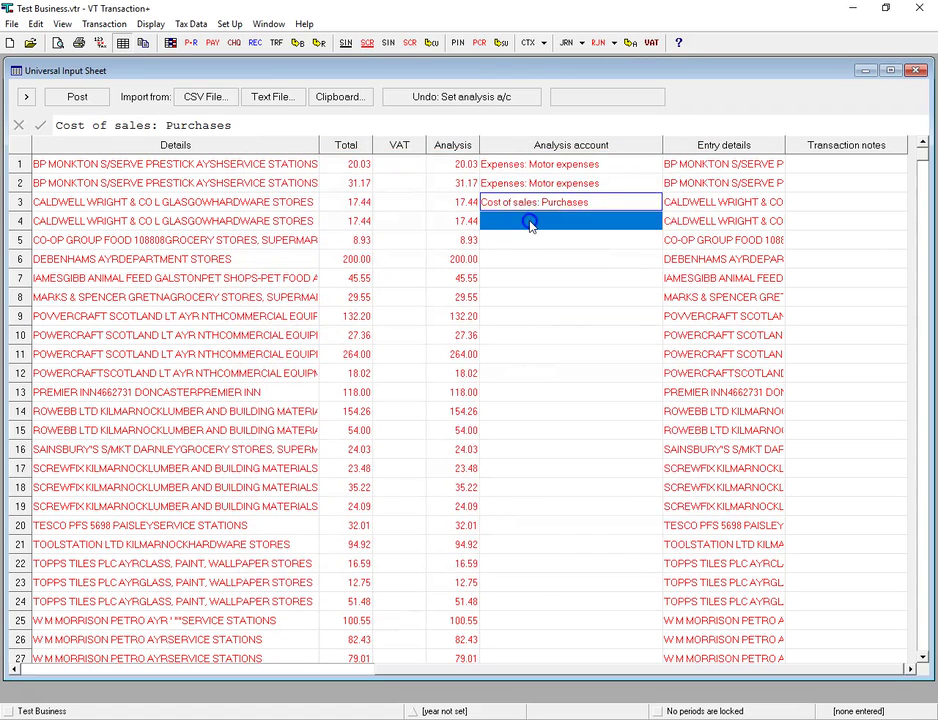
right_click(530, 222)
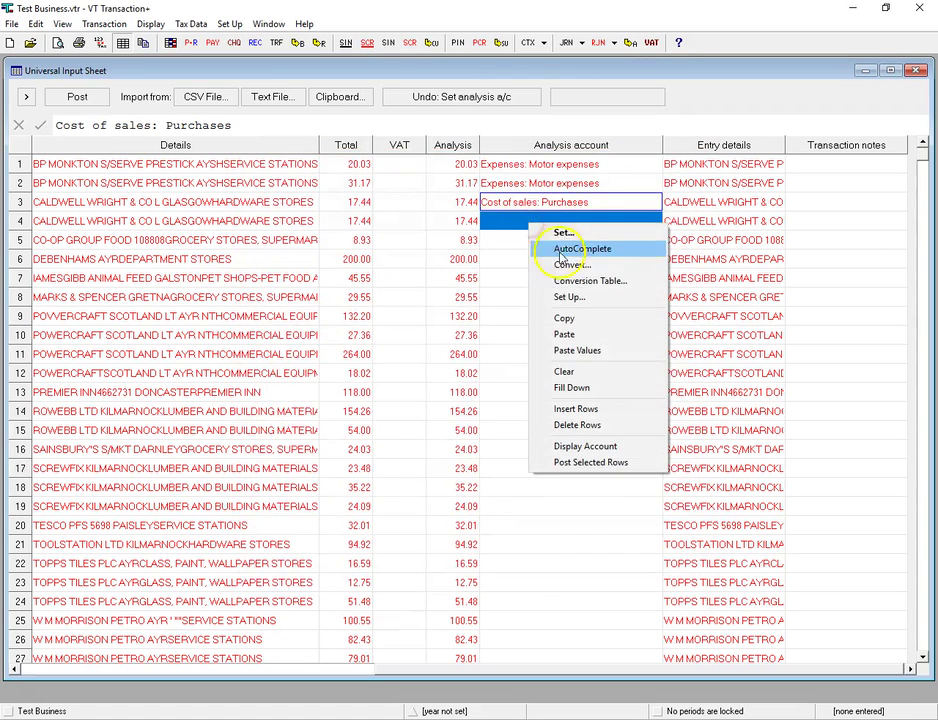
left_click(560, 387)
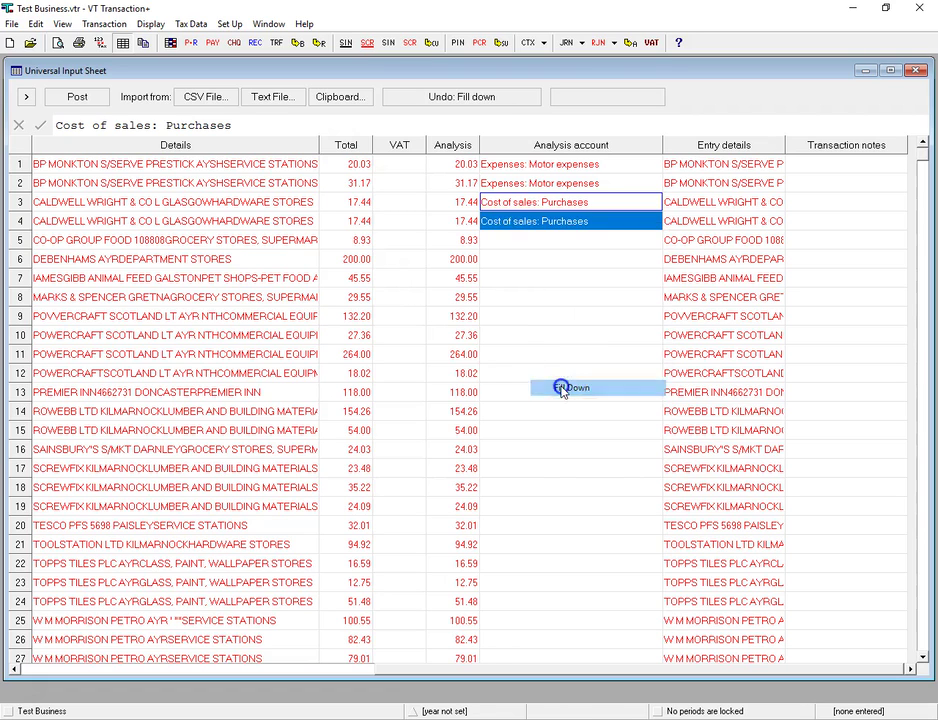
- Set the analysis account of row 5 to Capital account: Drawings and fill it down through row 8
left_click(511, 240)
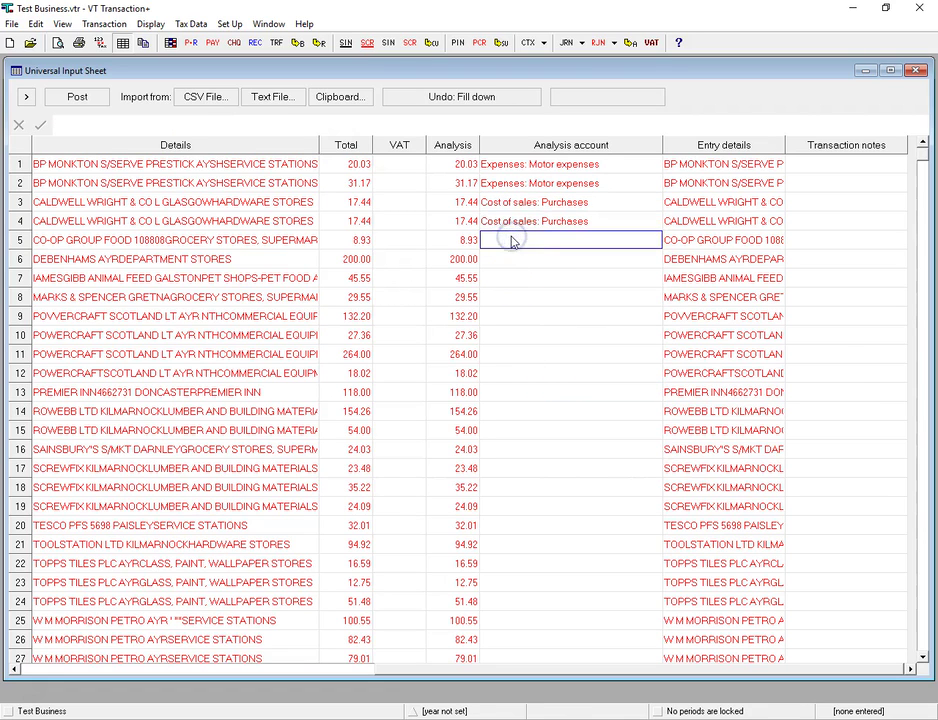
right_click(525, 238)
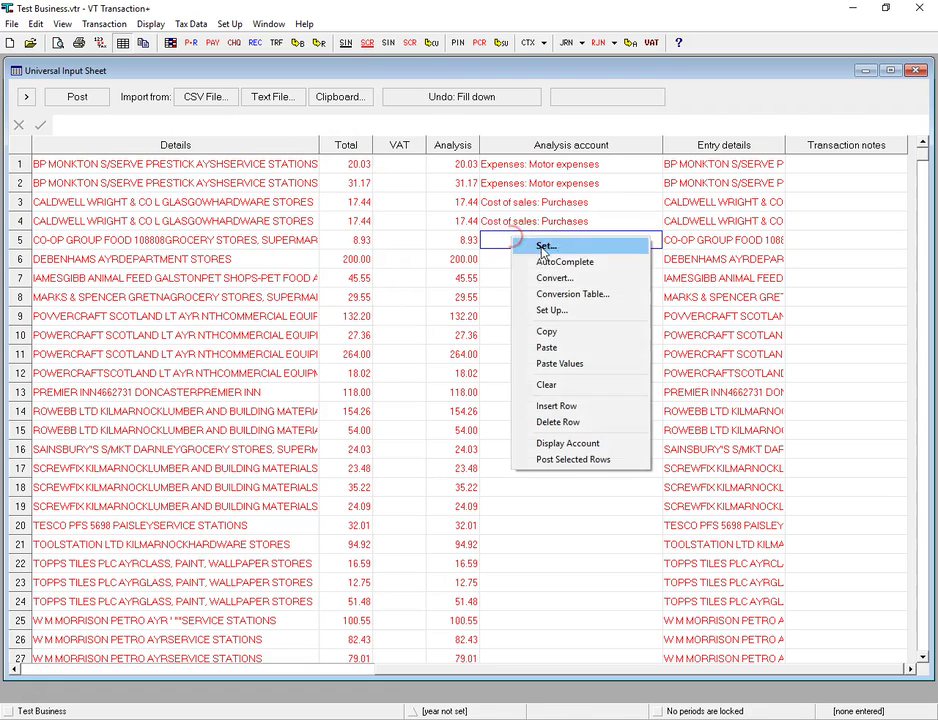
left_click(542, 245)
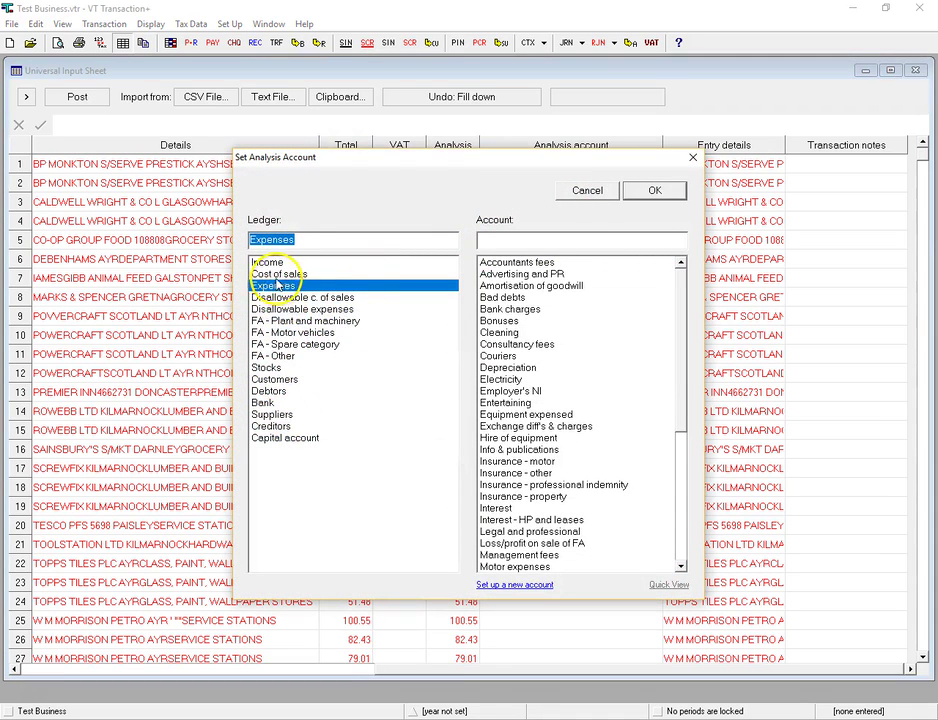
left_click(275, 438)
left_click(499, 287)
left_click(654, 190)
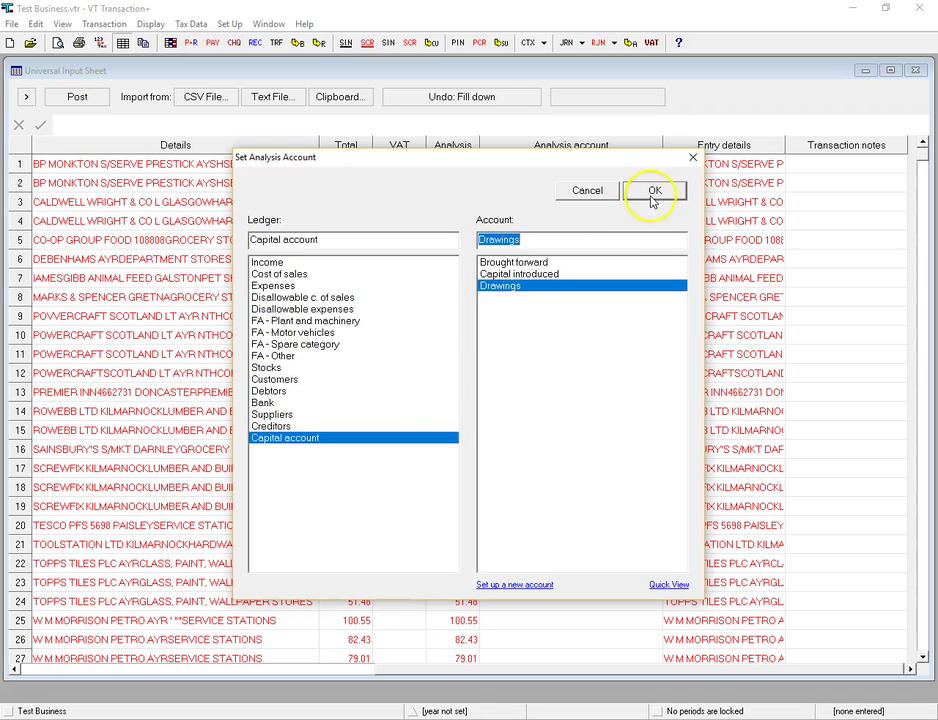
left_click(558, 259)
left_click_drag(558, 262, 555, 301)
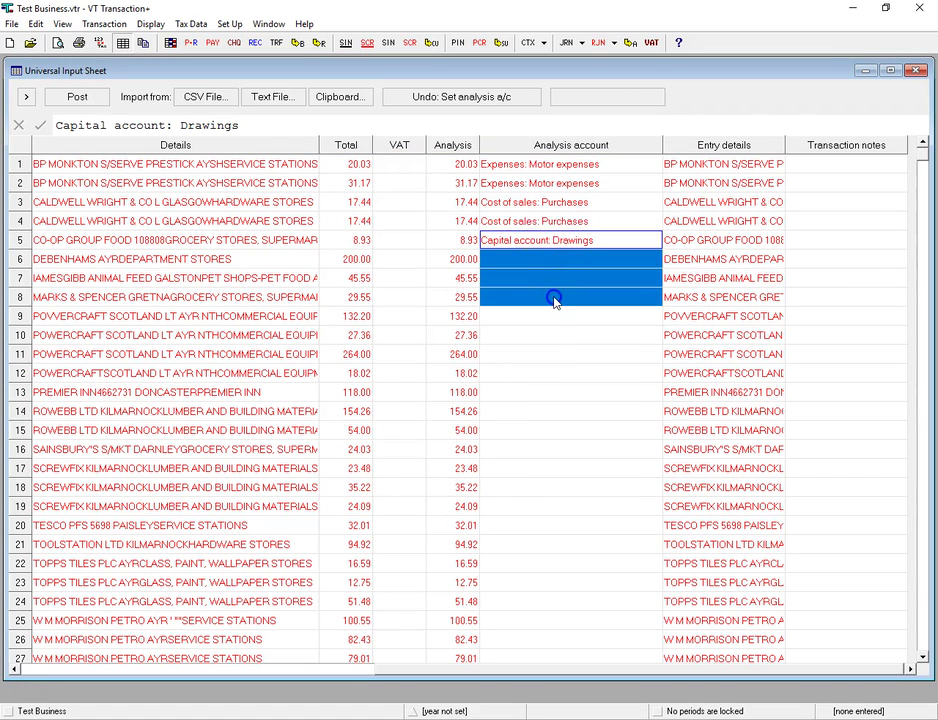
right_click(555, 300)
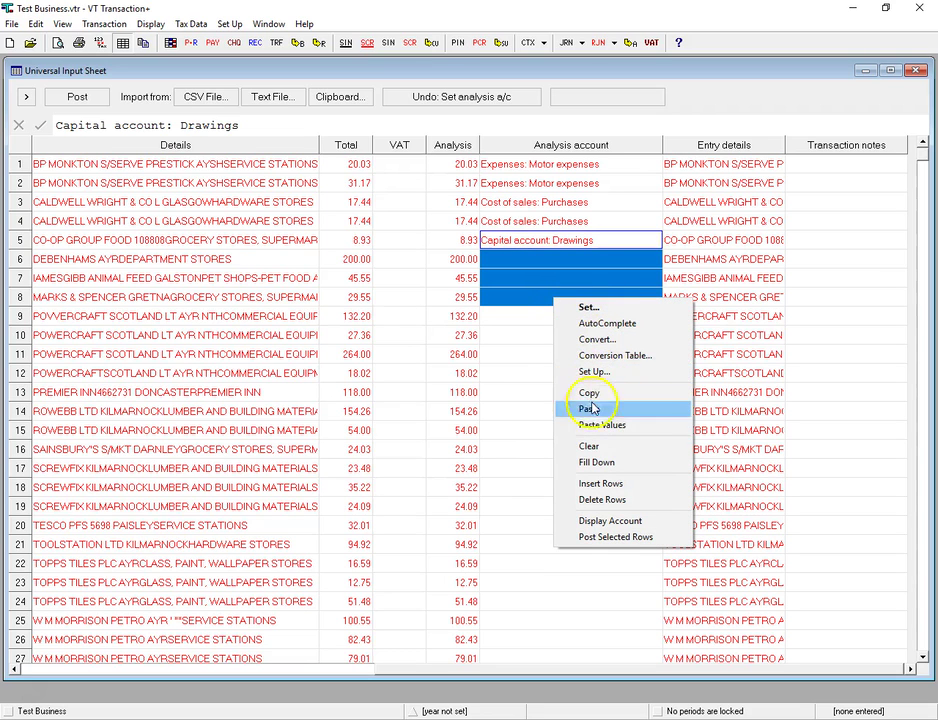
left_click(580, 462)
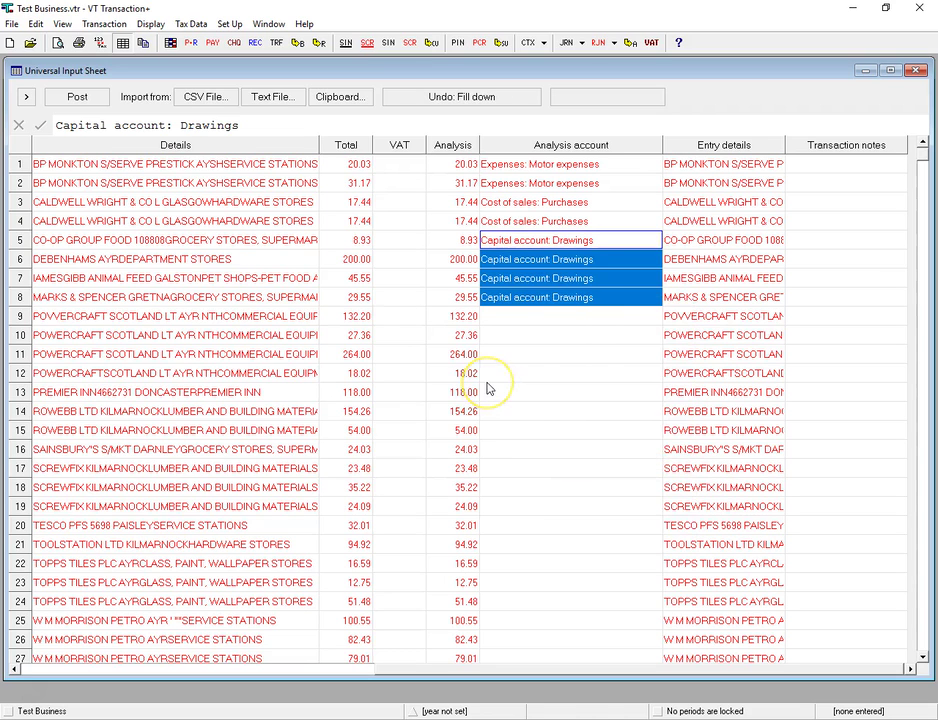
- Set the analysis account of row 9 to Expenses: Hire of equipment and fill it down through row 12
left_click(548, 317)
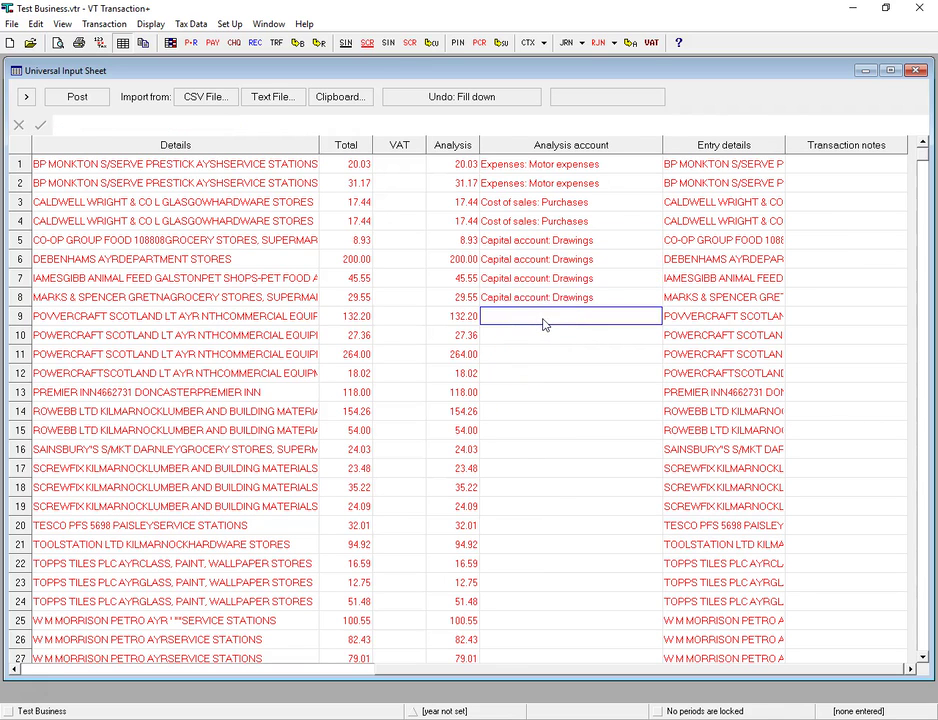
right_click(543, 324)
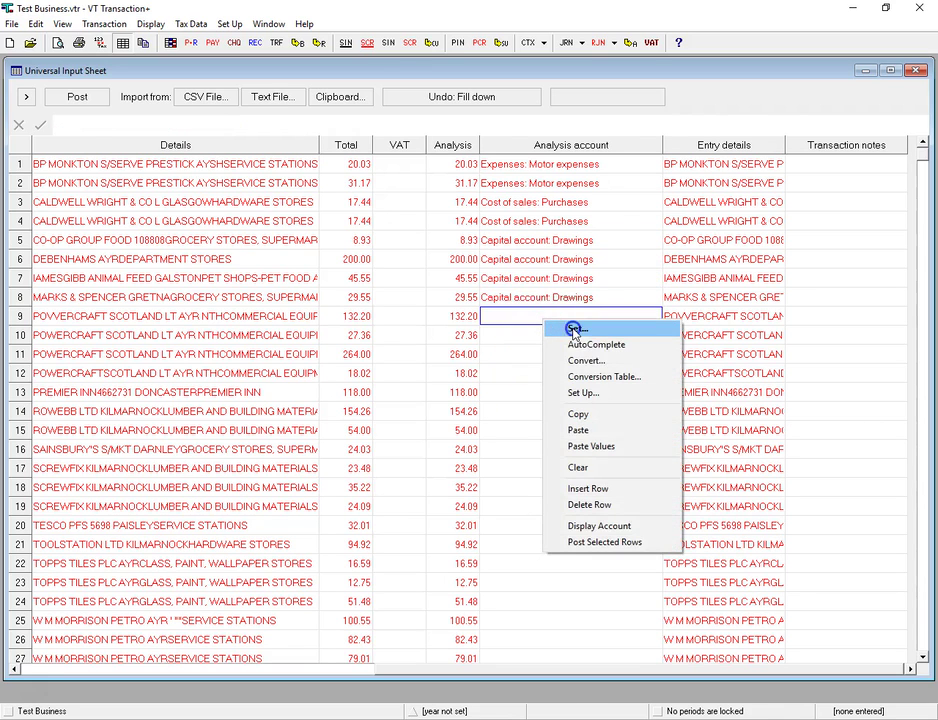
left_click(575, 329)
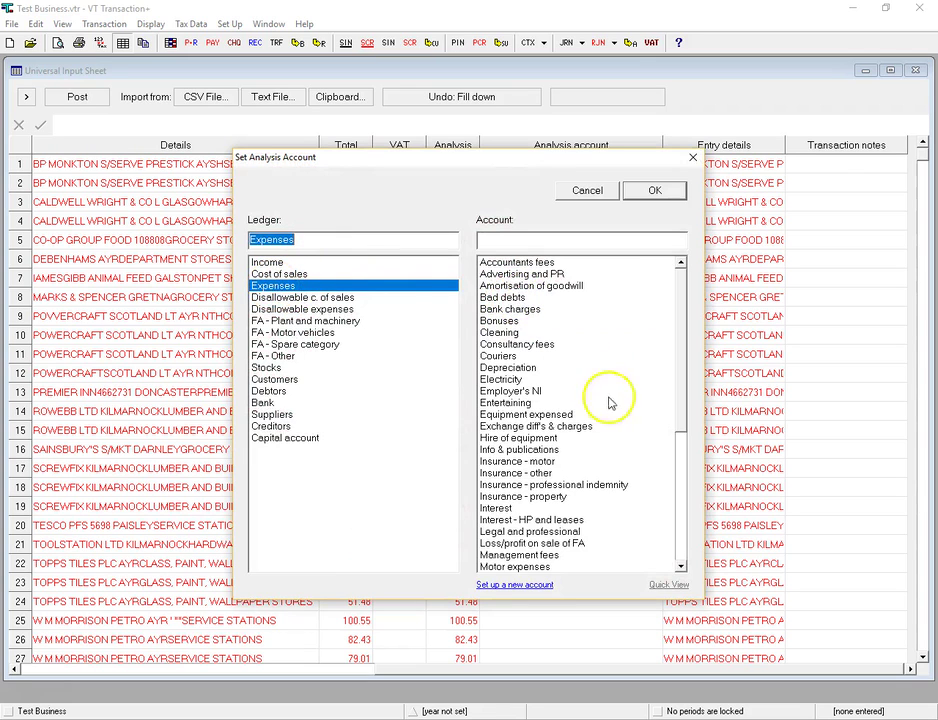
left_click(525, 439)
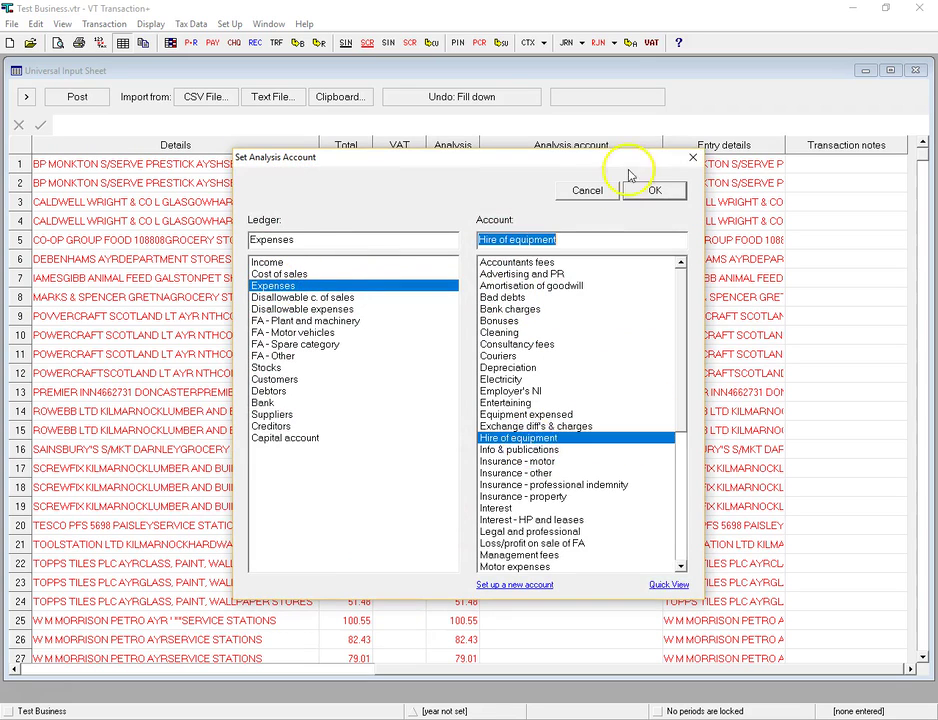
left_click(645, 190)
left_click_drag(561, 318, 555, 378)
right_click(555, 378)
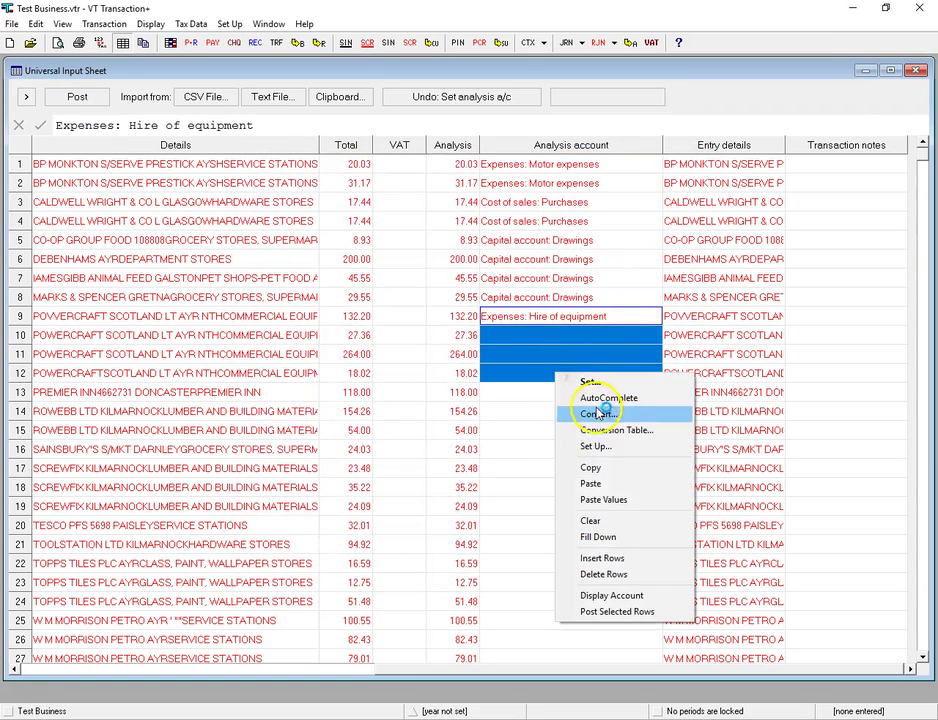
left_click(630, 536)
- Set the analysis account of row 13, the Premier Inn transaction, to Capital account: Drawings
left_click(545, 394)
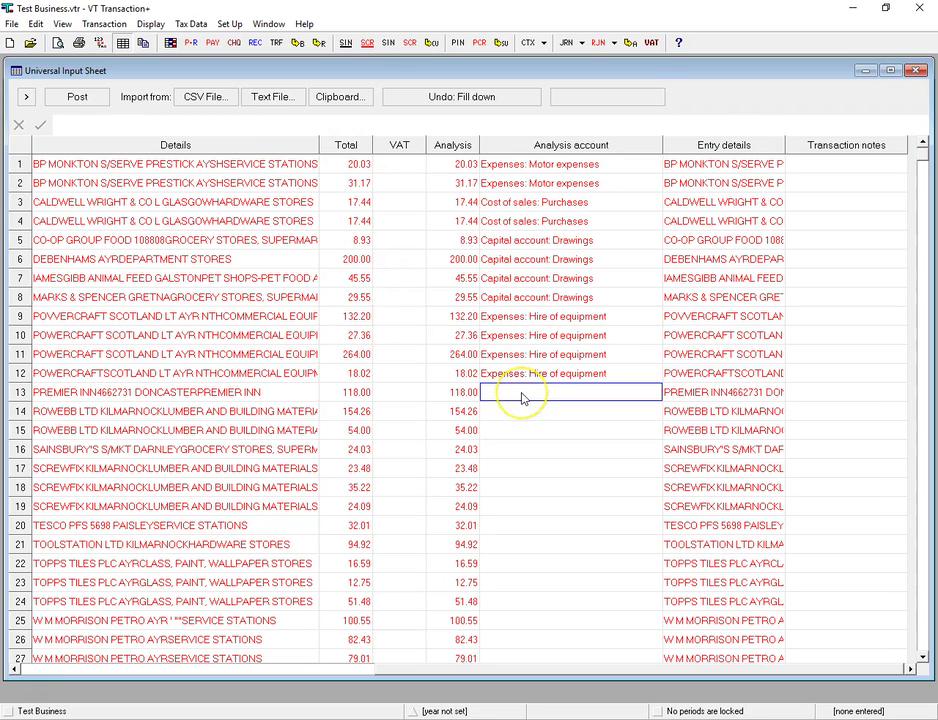
right_click(521, 398)
left_click(551, 401)
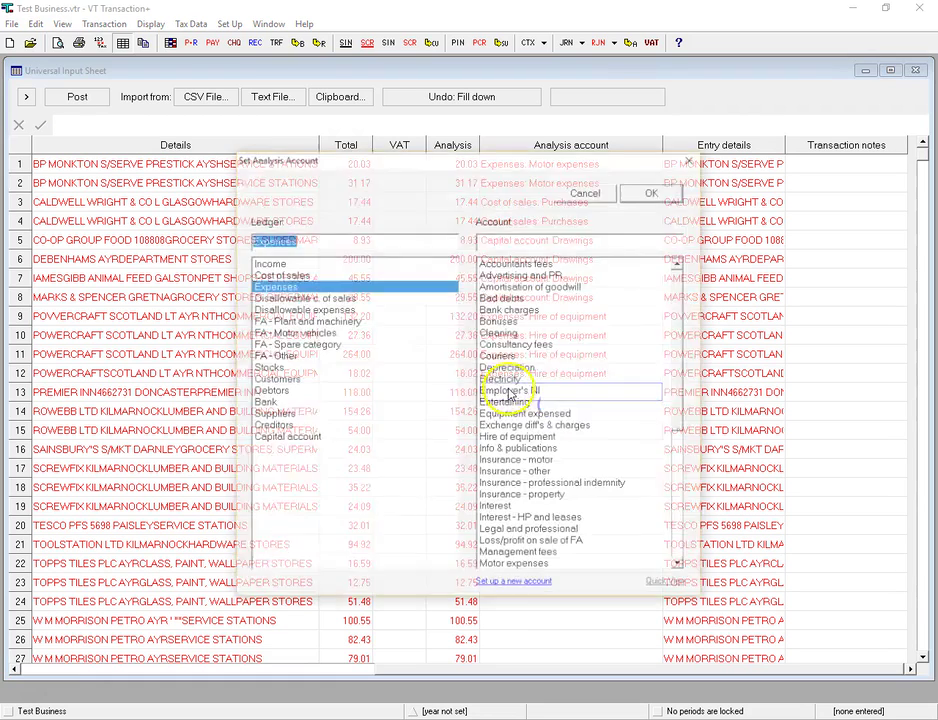
left_click(290, 437)
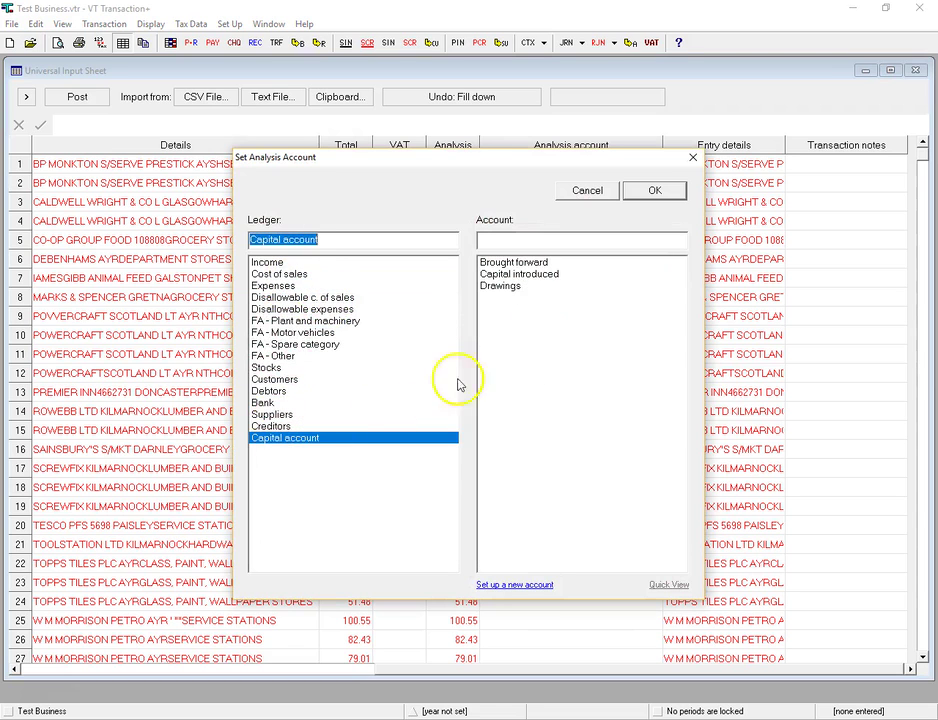
left_click(503, 289)
left_click(651, 191)
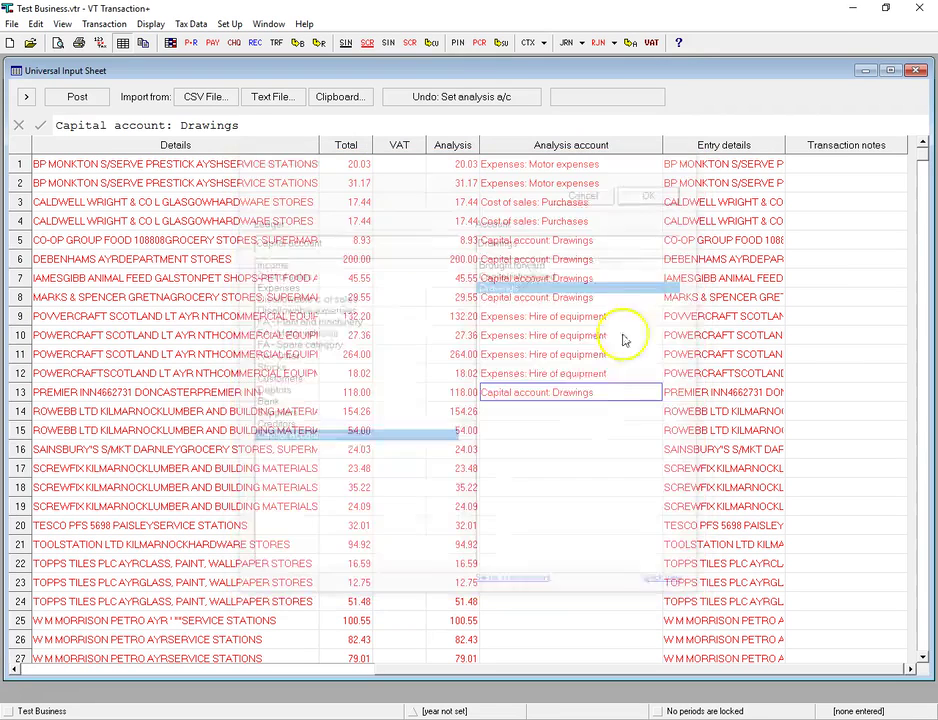
- Set the analysis account of row 14, the first Rowebb Ltd transaction, to Cost of sales: Purchases
left_click(543, 411)
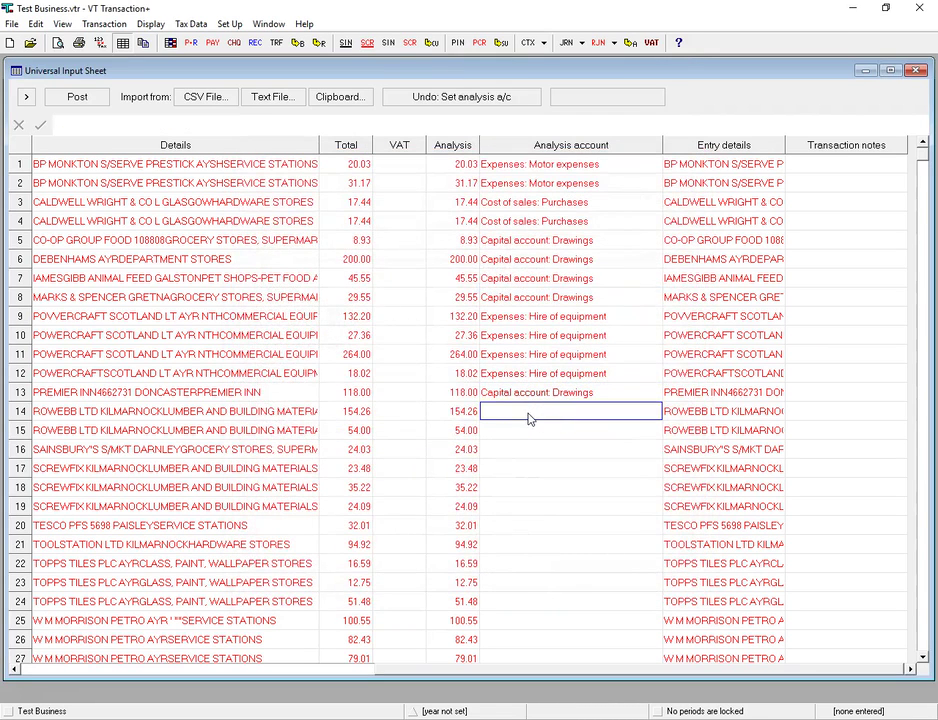
right_click(540, 467)
left_click(556, 474)
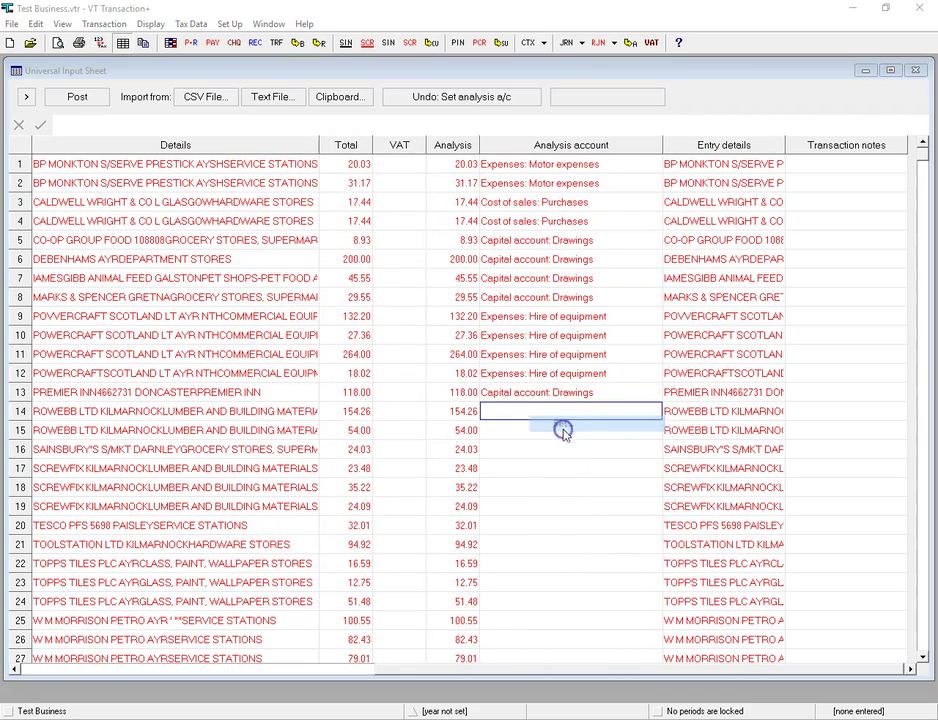
left_click(280, 274)
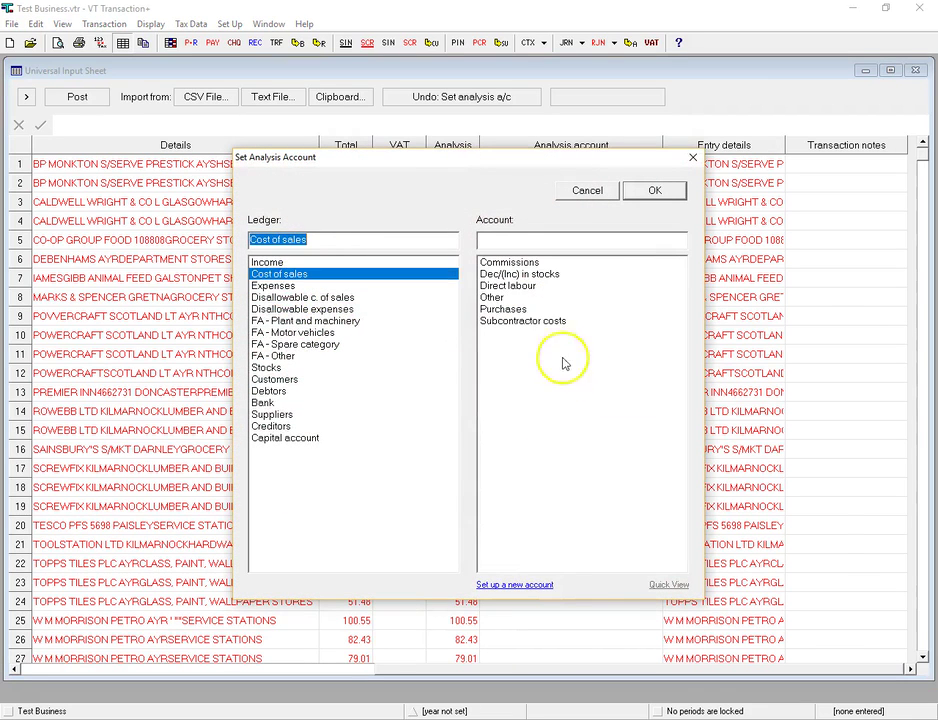
left_click(505, 309)
left_click(654, 192)
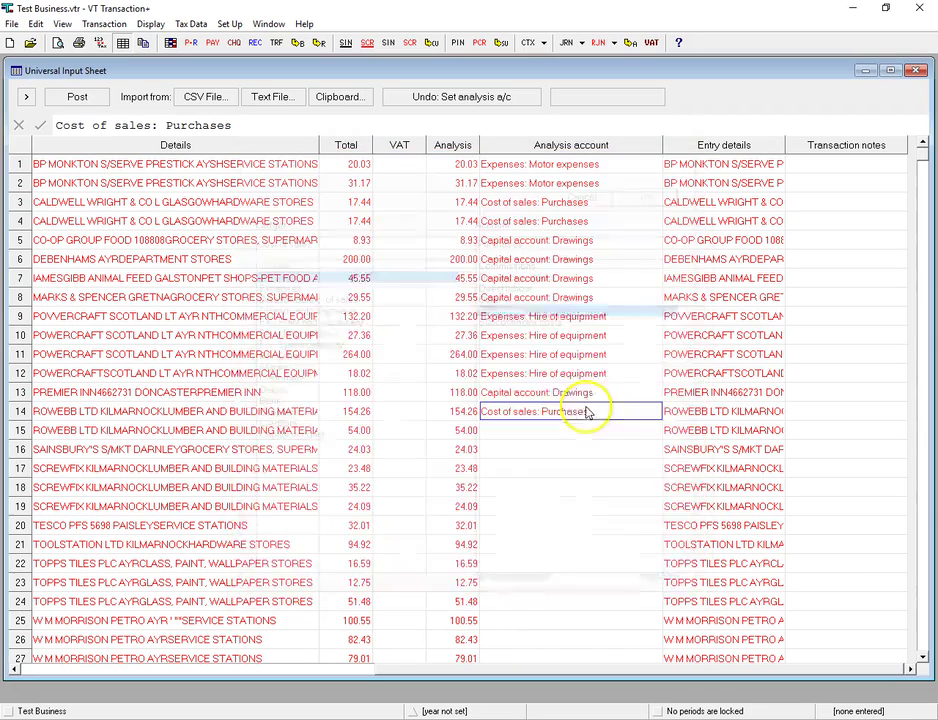
- Fill the Cost of sales: Purchases analysis account down from row 14 to row 15, the second Rowebb Ltd transaction
left_click(550, 431)
right_click(553, 433)
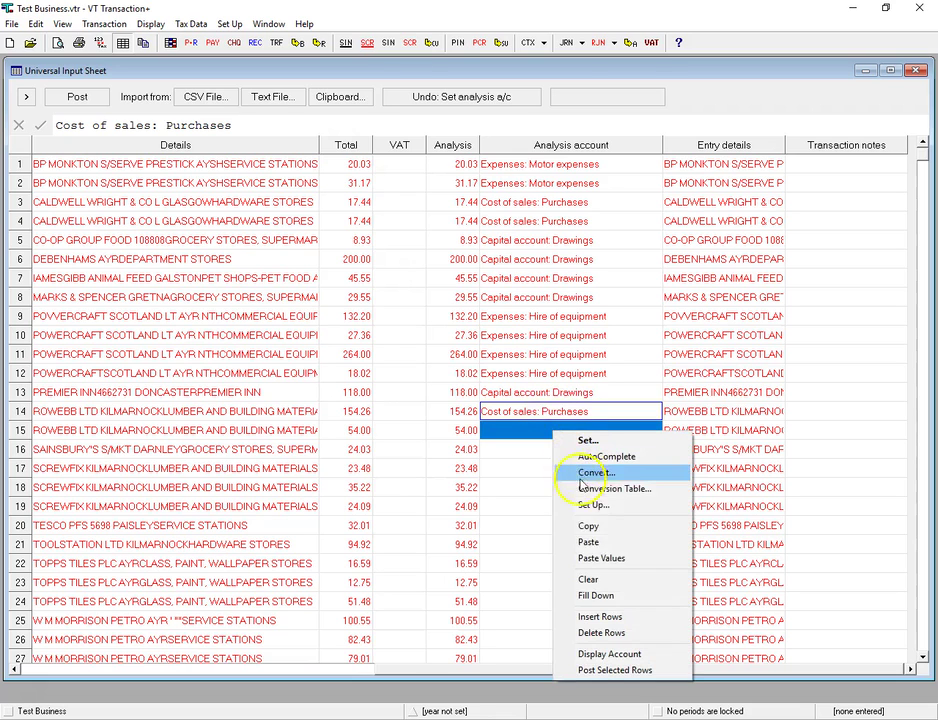
left_click(600, 595)
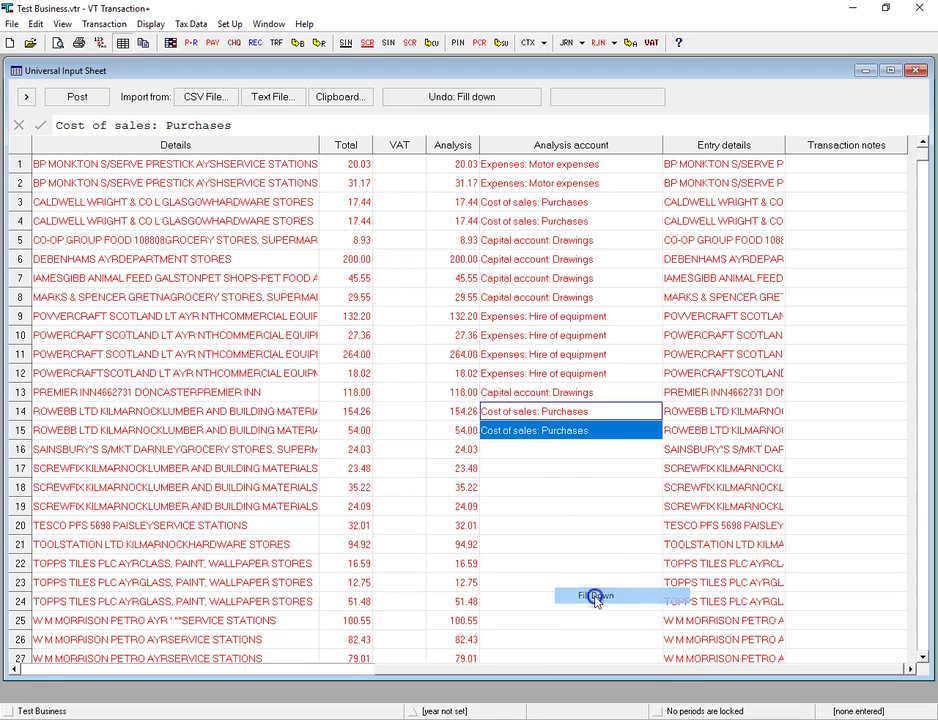
- Copy the Capital account: Drawings analysis account from row 13 to row 16, the Sainsbury's transaction
left_click(518, 451)
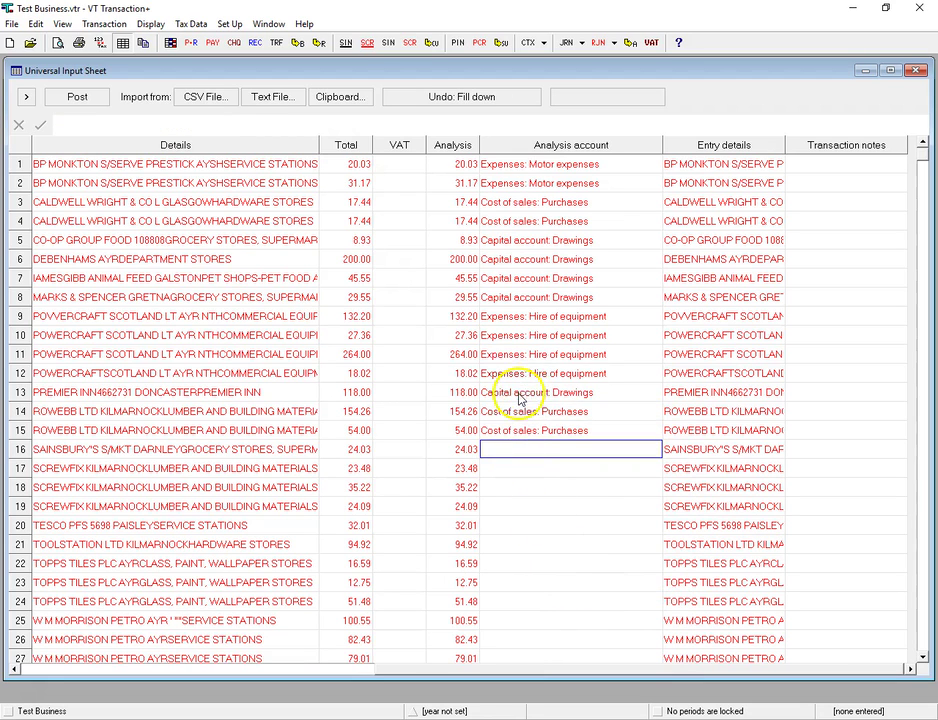
left_click(518, 394)
right_click(518, 394)
left_click(545, 488)
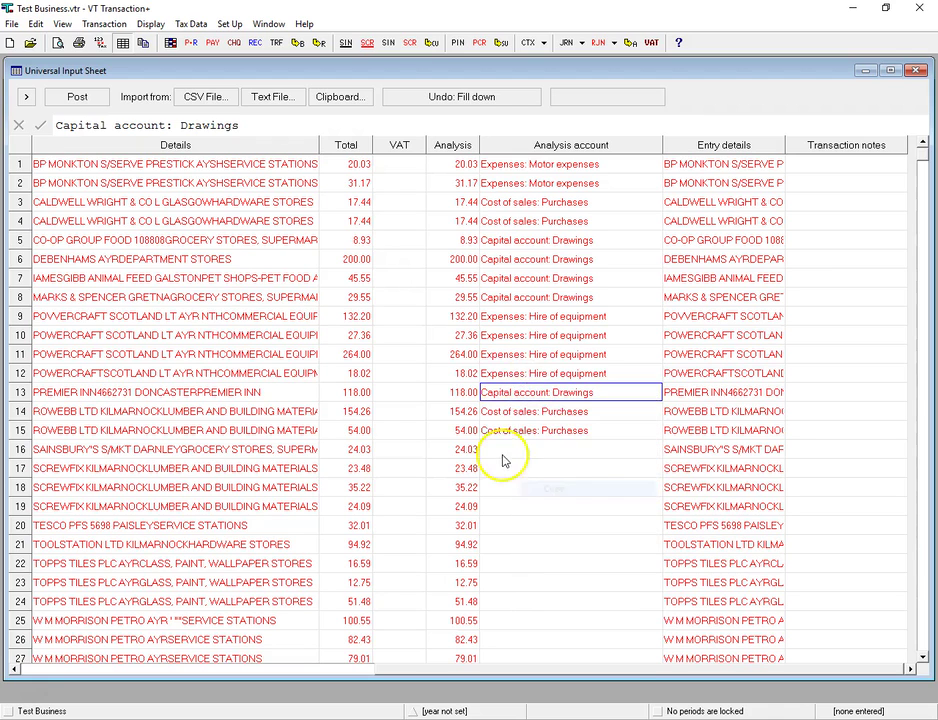
left_click(503, 452)
right_click(503, 452)
left_click(538, 562)
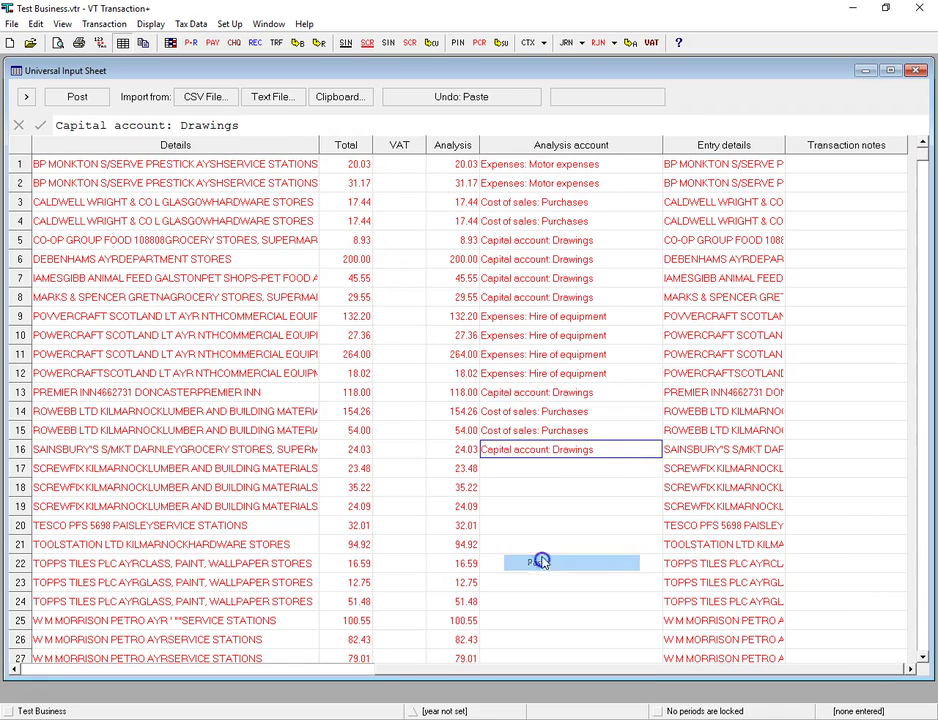
- Copy the Cost of sales: Purchases account from row 15 to row 17 and fill it down through row 19 for the Screwfix transactions
left_click(510, 470)
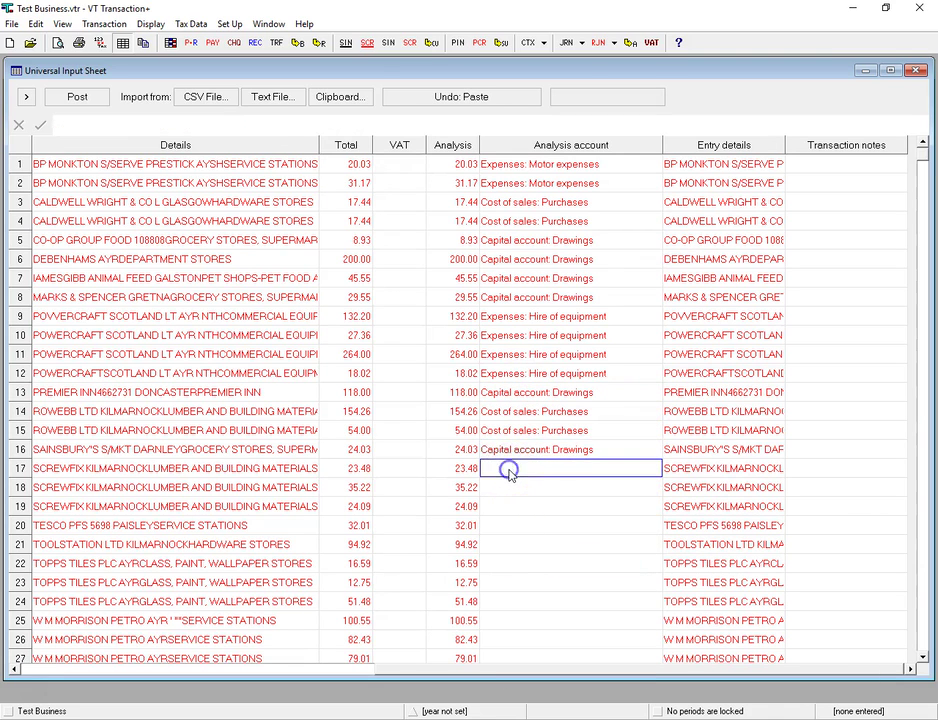
left_click(506, 437)
right_click(506, 437)
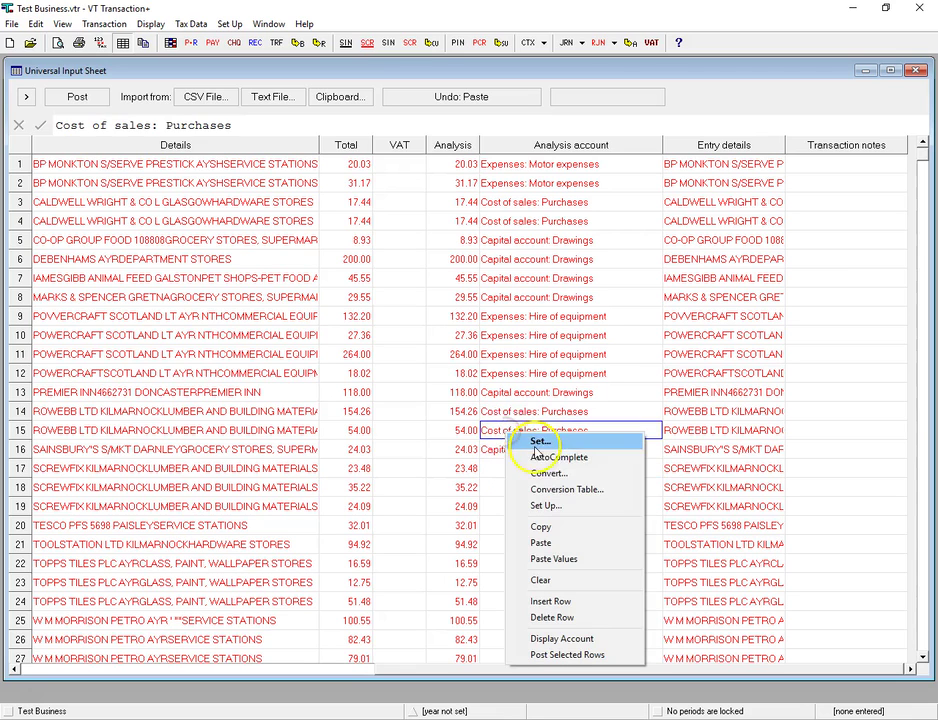
left_click(545, 528)
left_click(509, 469)
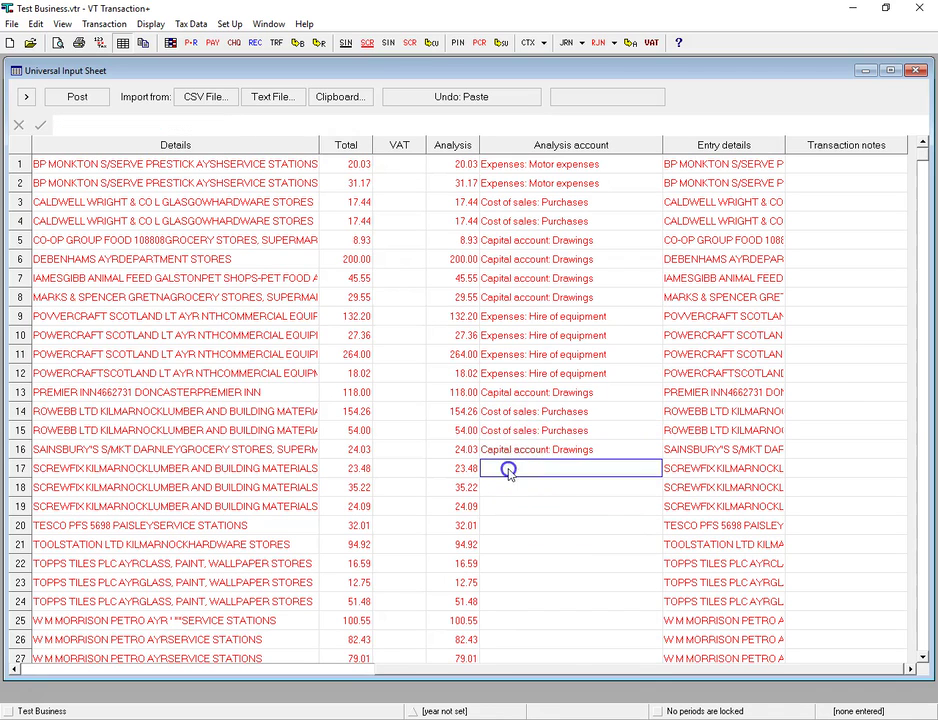
right_click(509, 469)
left_click(543, 580)
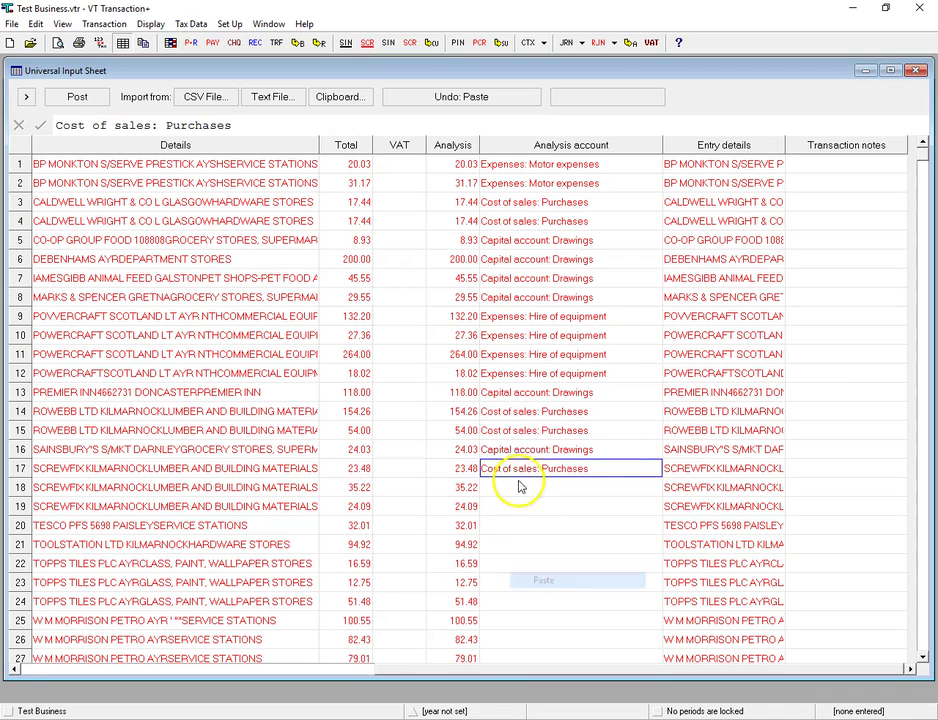
left_click_drag(521, 473, 527, 507)
right_click(527, 505)
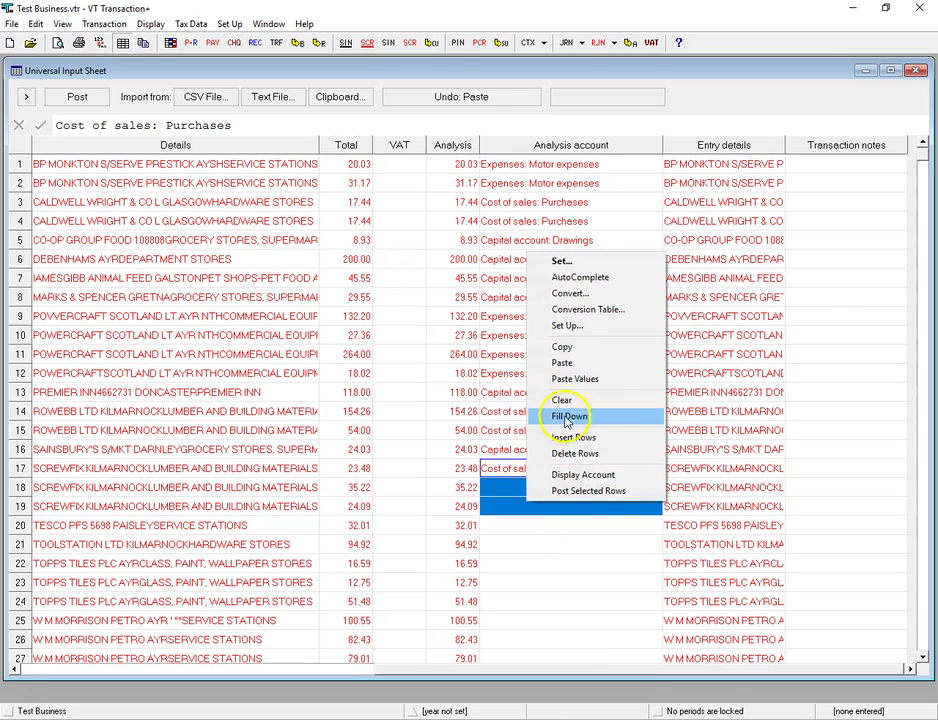
left_click(517, 417)
- Copy the Capital account: Drawings analysis account from row 16 to row 20, the Tesco transaction
left_click(520, 452)
right_click(520, 455)
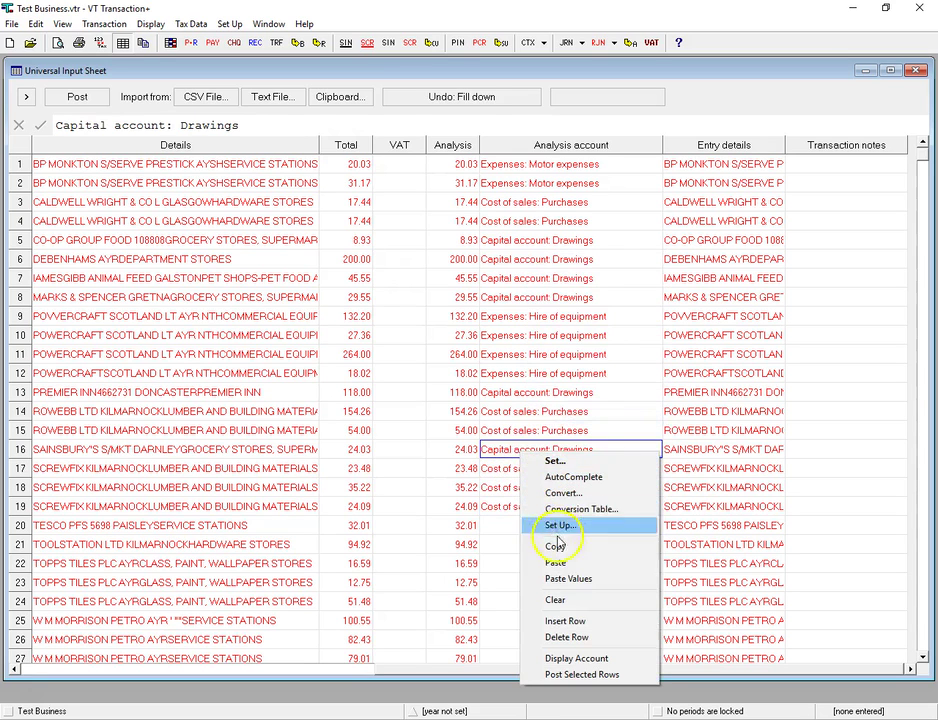
left_click(525, 536)
right_click(526, 530)
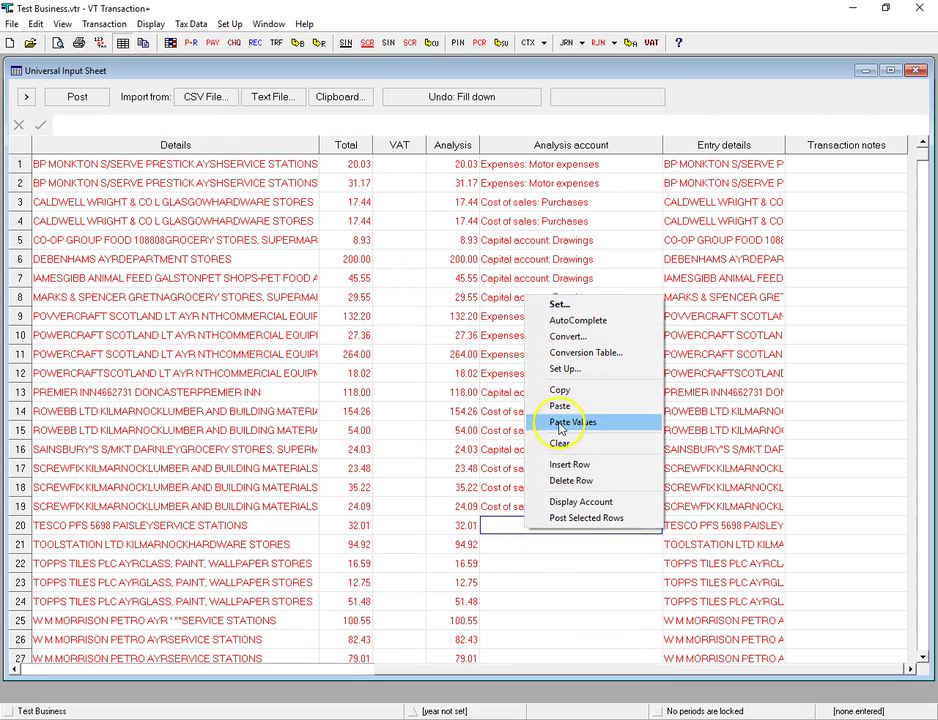
left_click(559, 406)
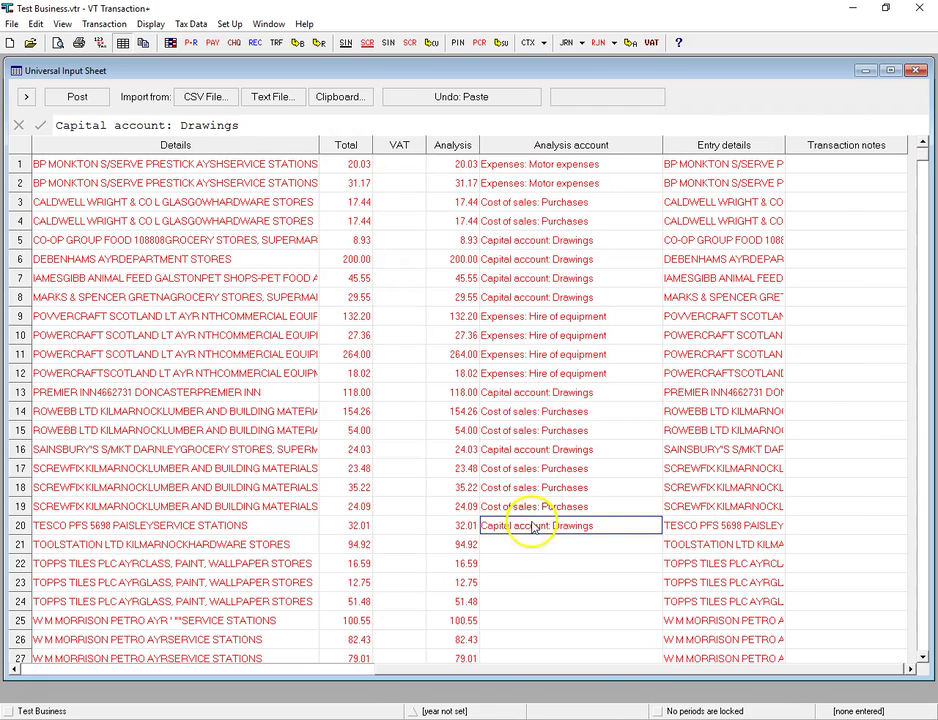
- Copy the Cost of sales: Purchases account from row 18 to row 21 and fill it down through row 24
left_click(524, 545)
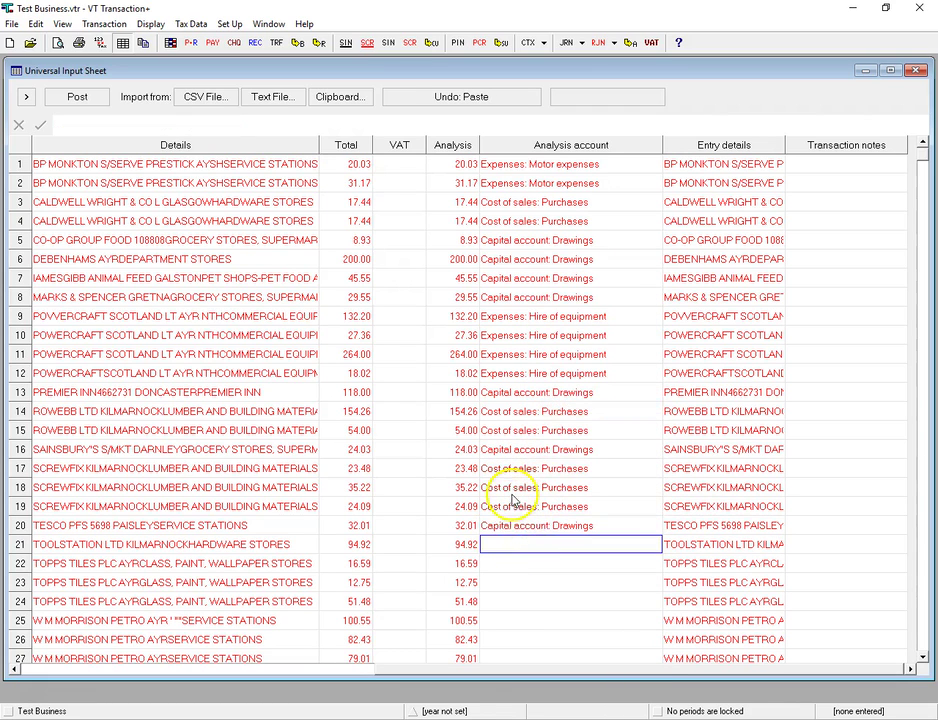
left_click(513, 488)
right_click(531, 490)
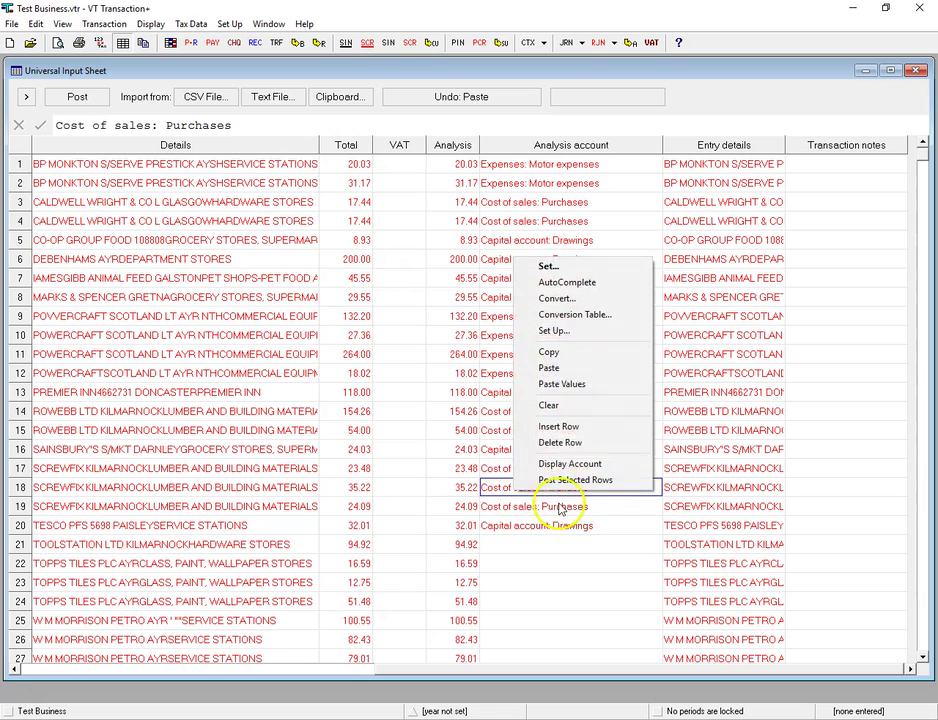
left_click(557, 358)
left_click(540, 544)
right_click(540, 544)
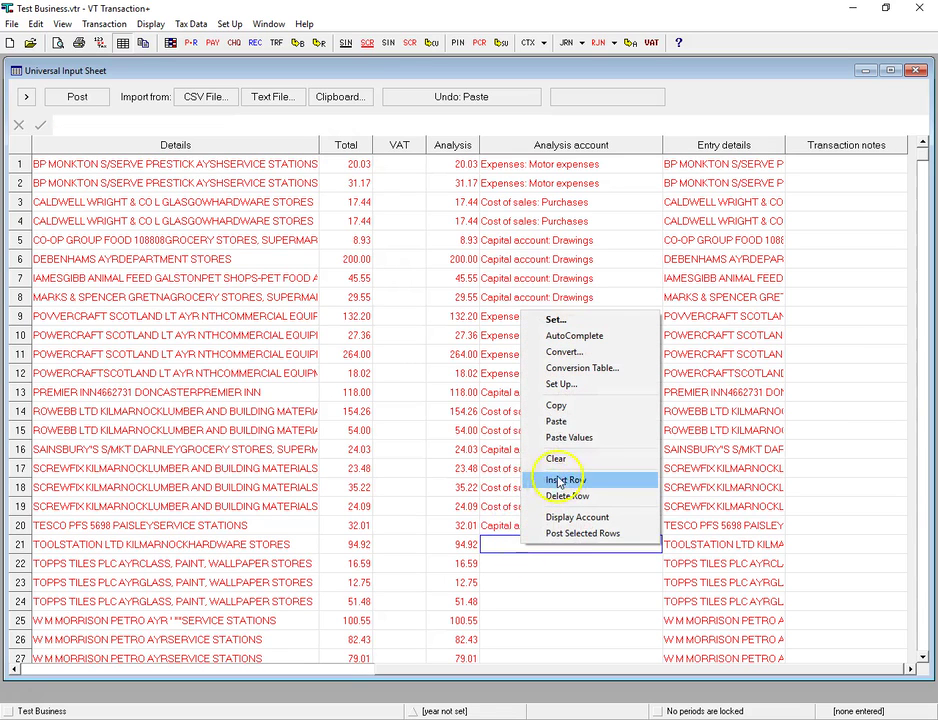
left_click(556, 421)
left_click_drag(527, 553, 531, 607)
right_click(531, 605)
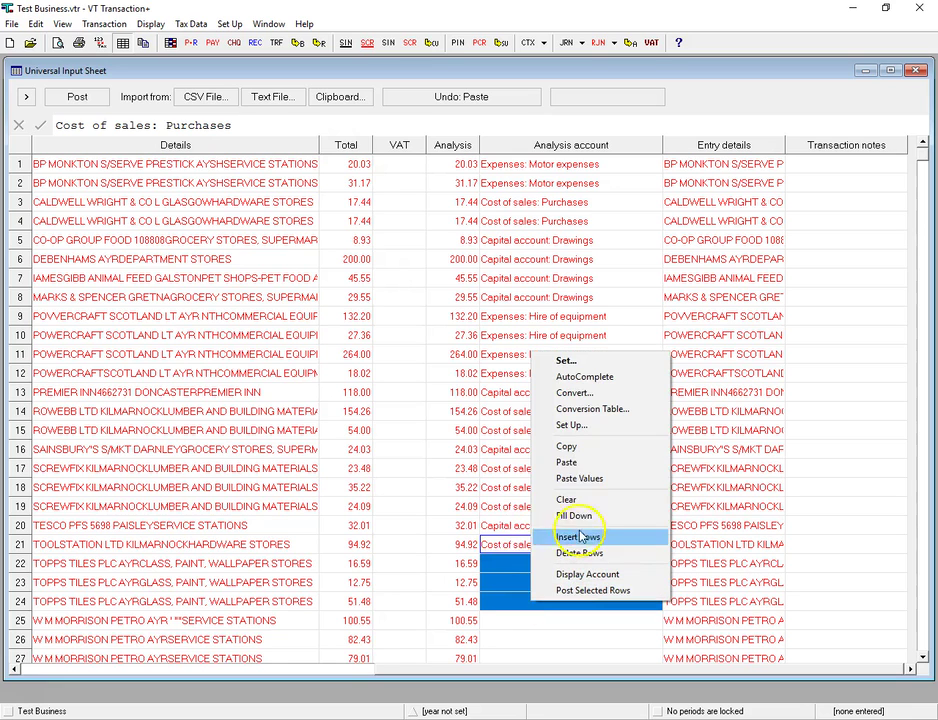
left_click(576, 517)
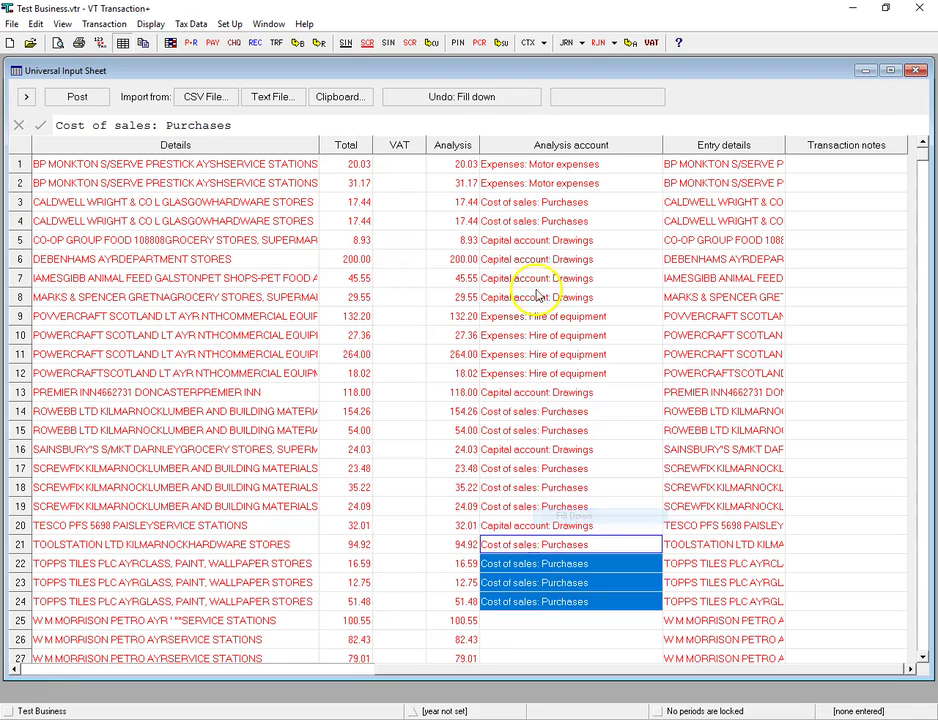
- Copy the Expenses: Motor expenses analysis account from row 2 to row 25, the first W M Morrison petrol transaction
right_click(536, 183)
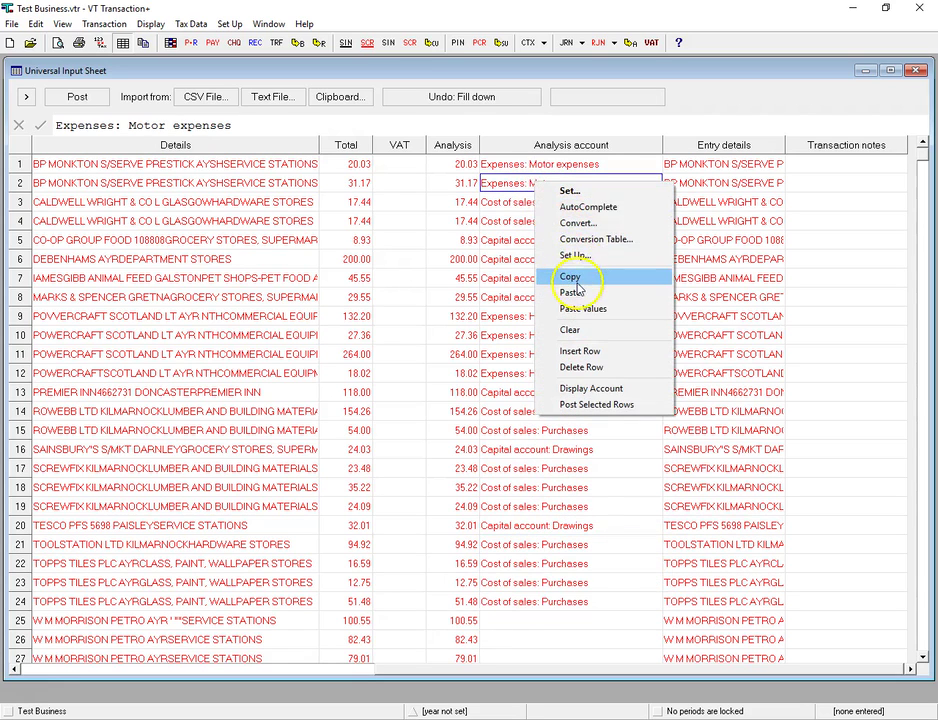
left_click(572, 276)
left_click(508, 622)
right_click(508, 622)
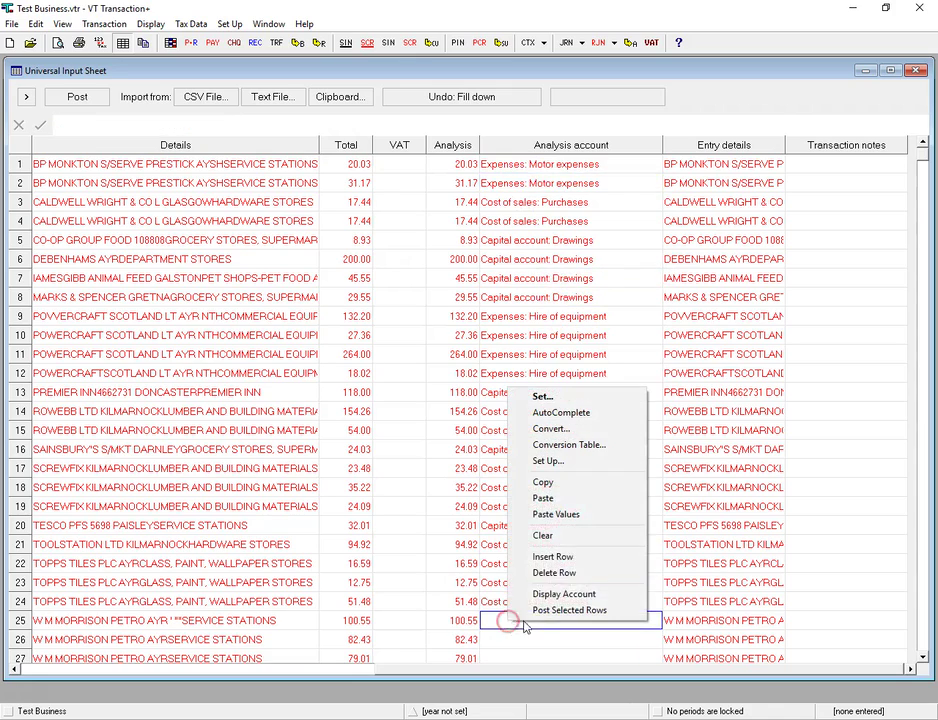
left_click(549, 496)
left_click_drag(520, 626, 536, 398)
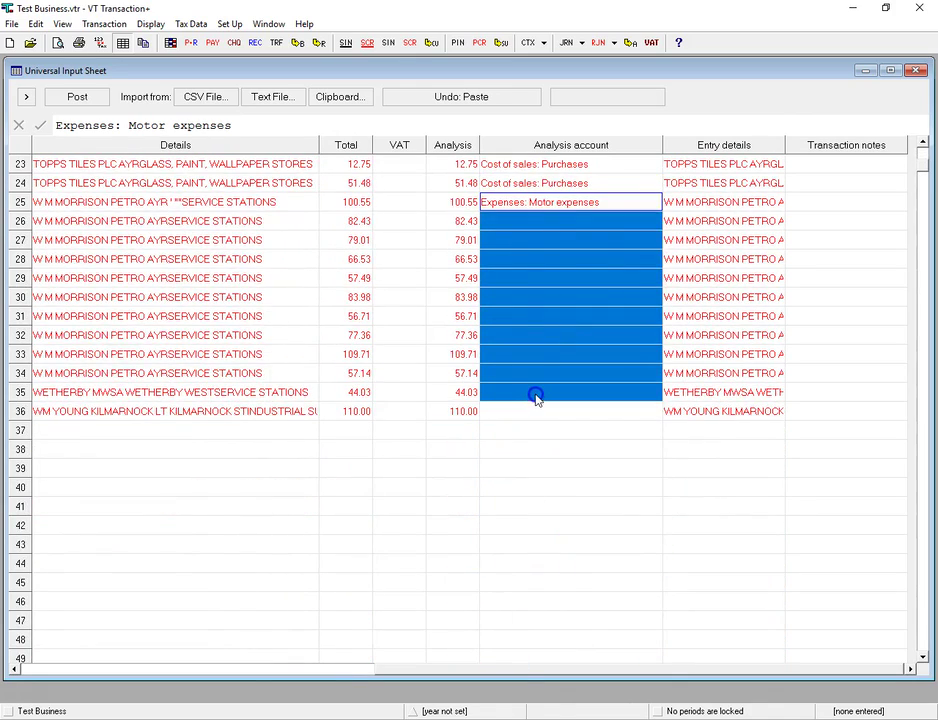
right_click(536, 398)
left_click(530, 375)
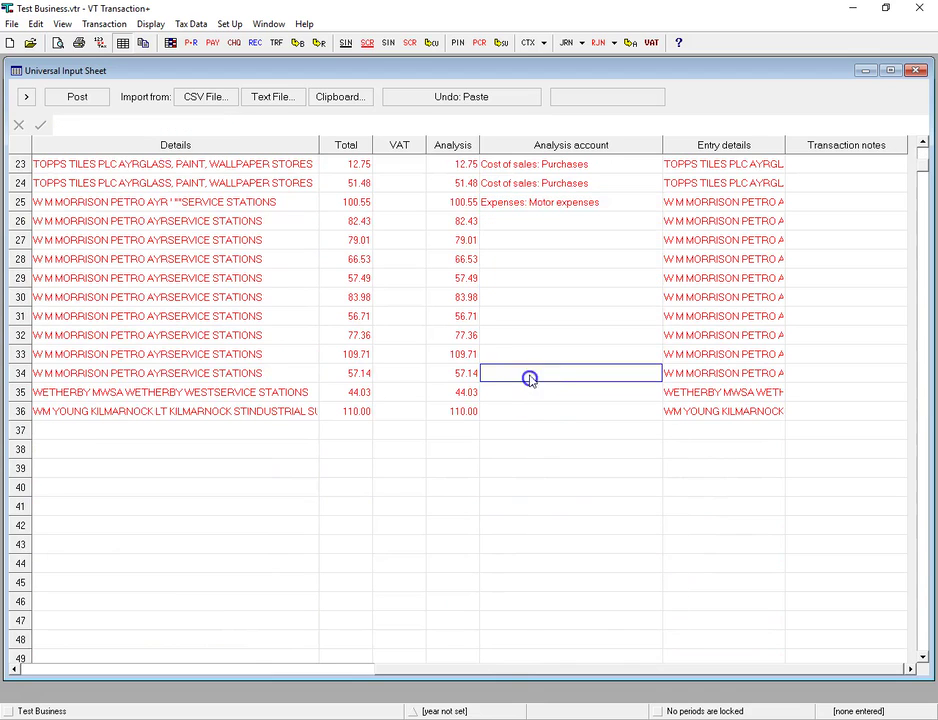
left_click_drag(533, 209, 540, 373)
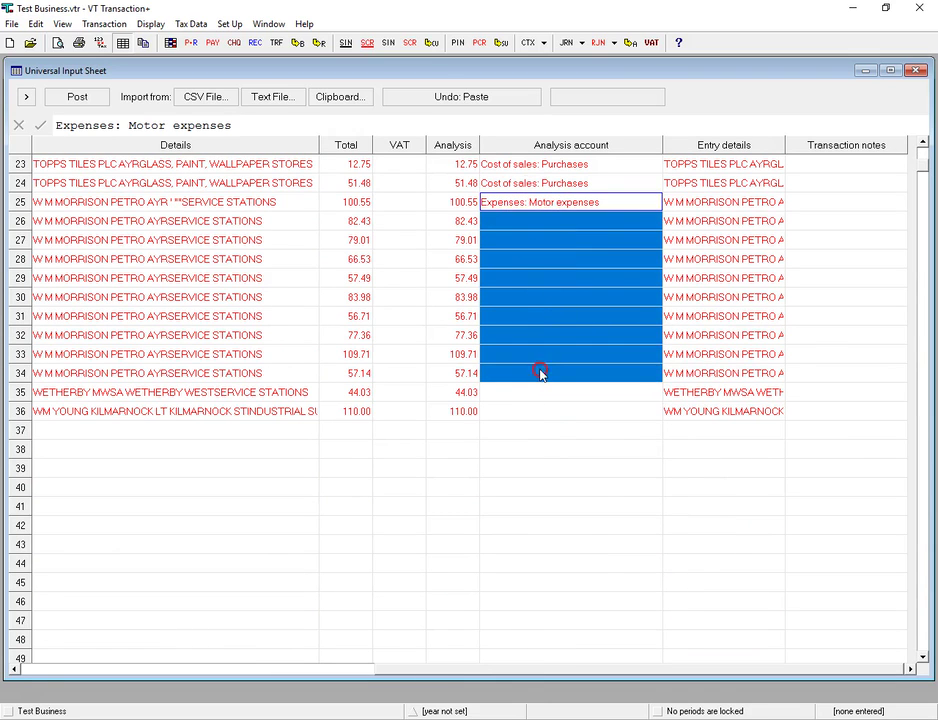
right_click(540, 373)
left_click(513, 210)
- Fill the Expenses: Motor expenses analysis account down from row 25 through row 35, the Wetherby services transaction
left_click_drag(513, 205, 518, 392)
right_click(518, 393)
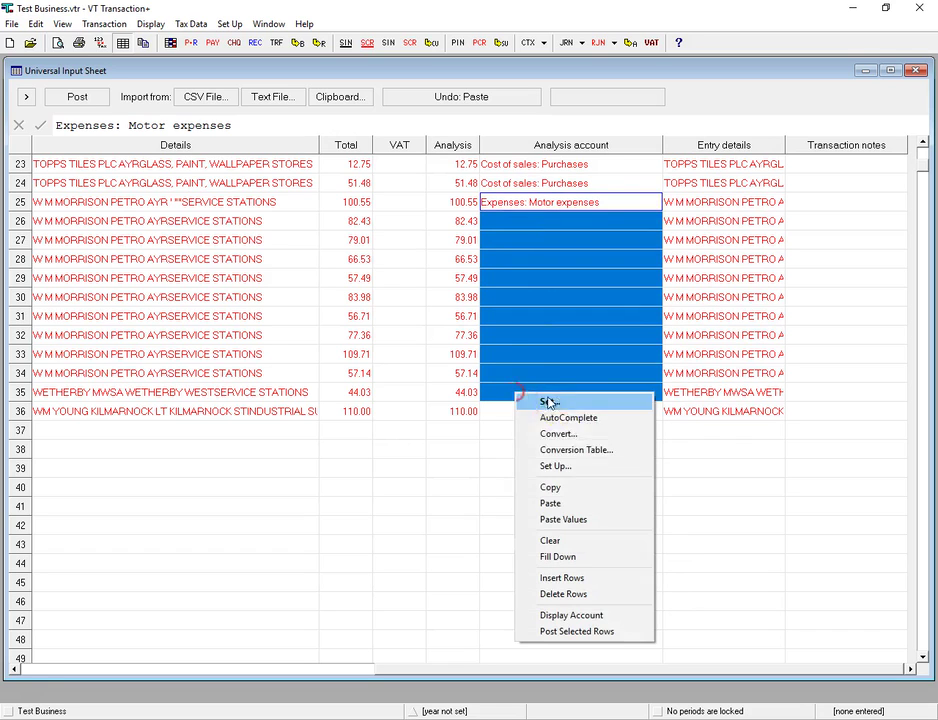
left_click(559, 556)
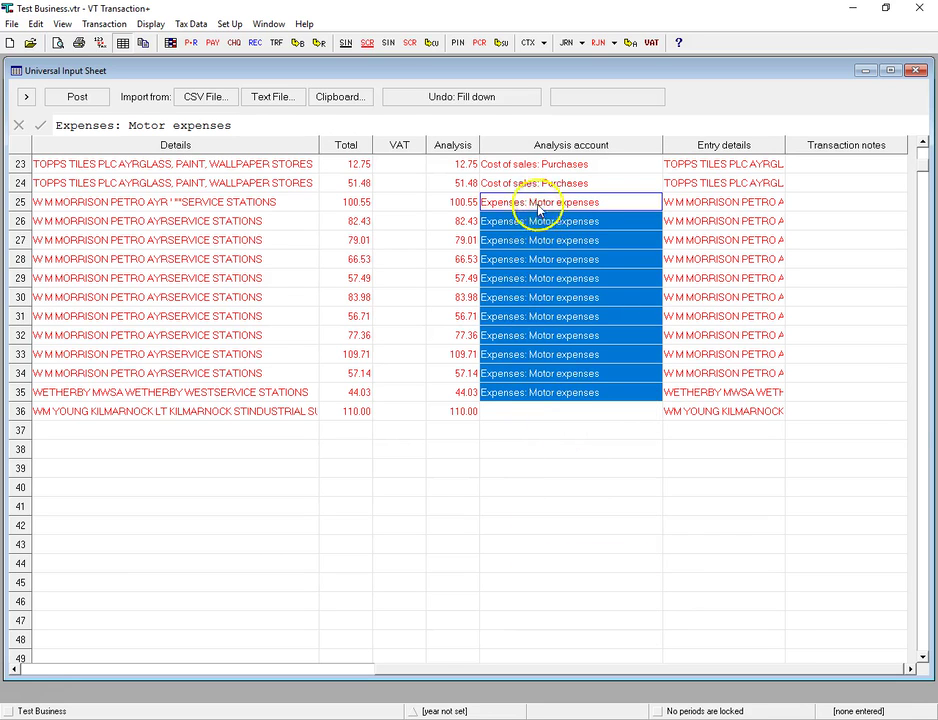
- Copy the Cost of sales: Purchases analysis account from row 24 to row 36, the WM Young transaction
left_click(533, 183)
right_click(533, 183)
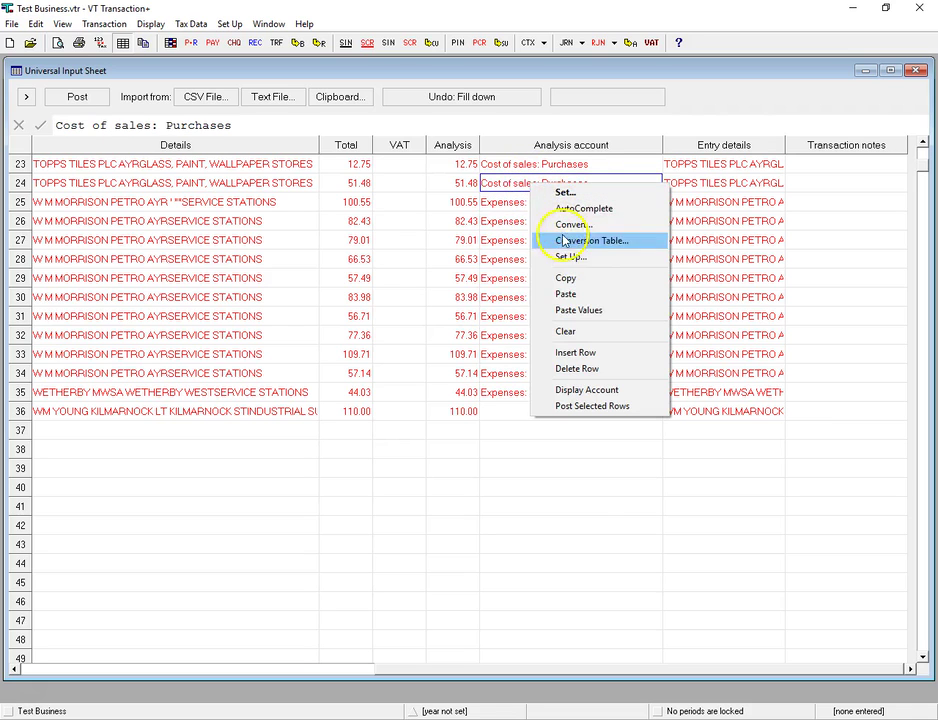
left_click(571, 284)
left_click(526, 424)
left_click(526, 412)
right_click(526, 413)
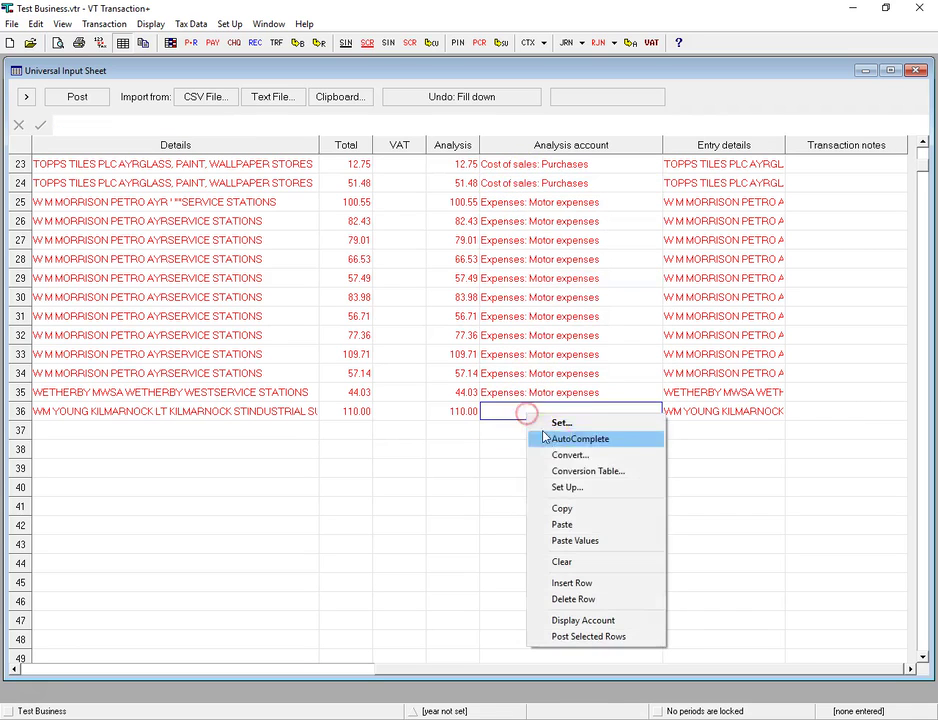
left_click(567, 525)
- Post all transactions in rows 1 to 36, close the Universal Input Sheet and review the posted entries on the Home Page
scroll(560, 440, "up", 7)
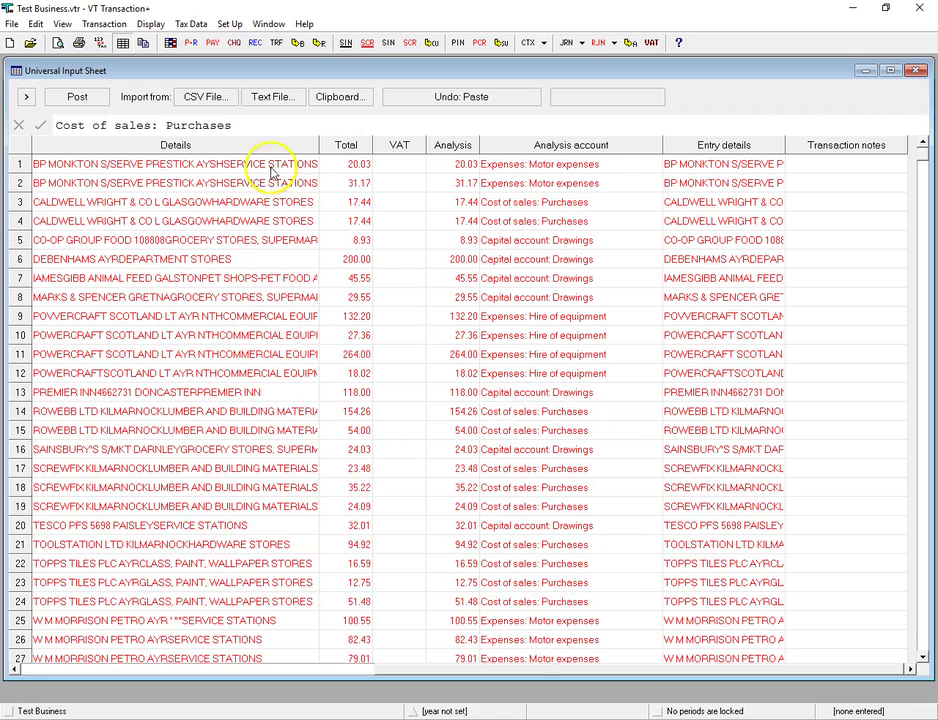
left_click(79, 98)
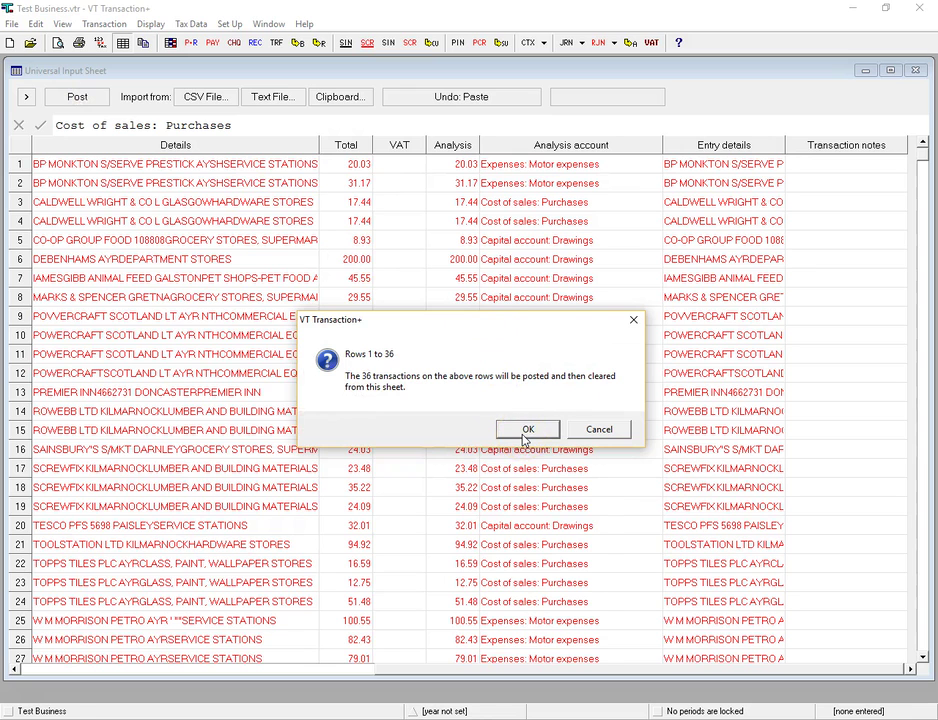
left_click(526, 430)
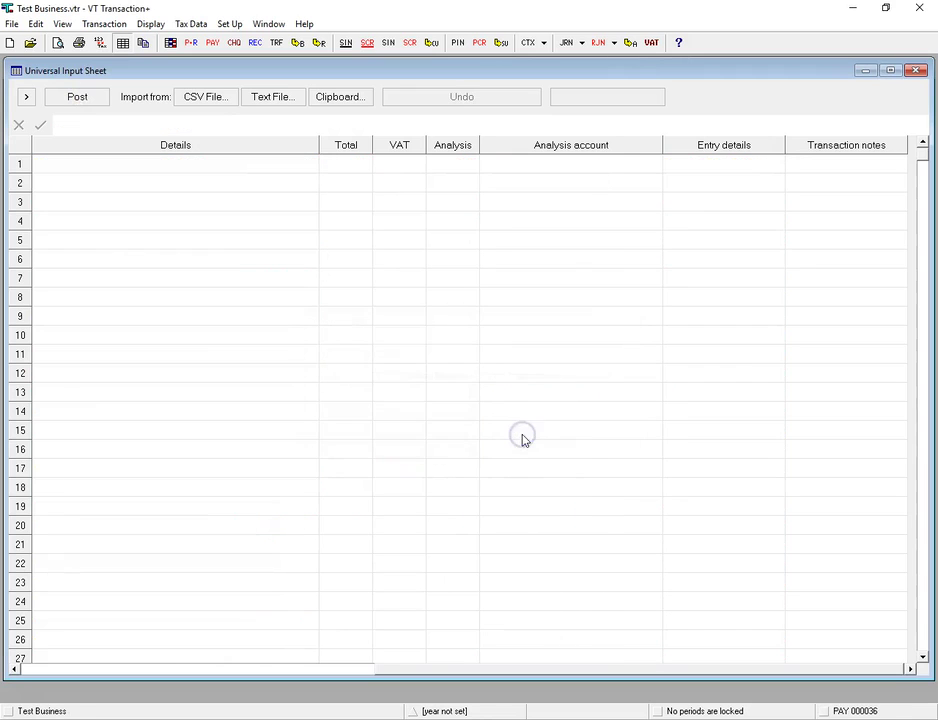
left_click(916, 72)
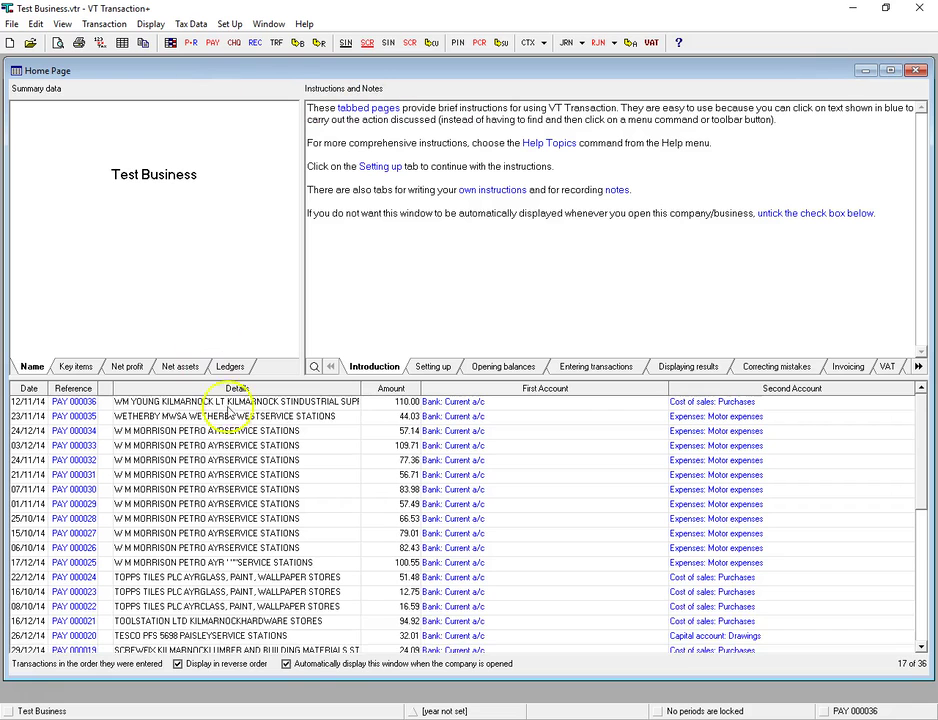
scroll(229, 411, "down", 6)
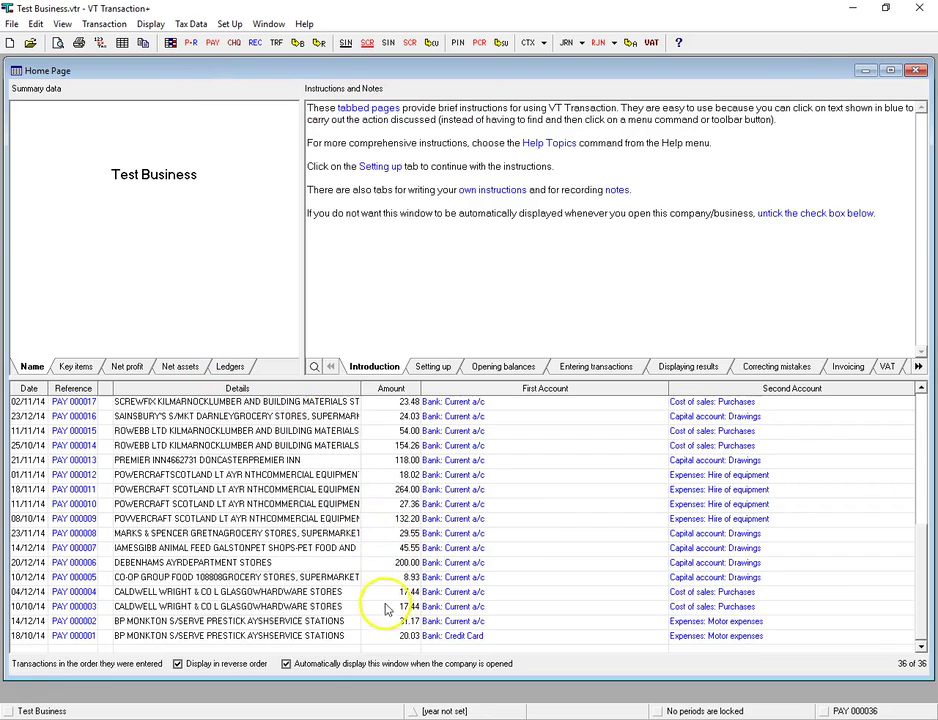
scroll(386, 609, "up", 6)
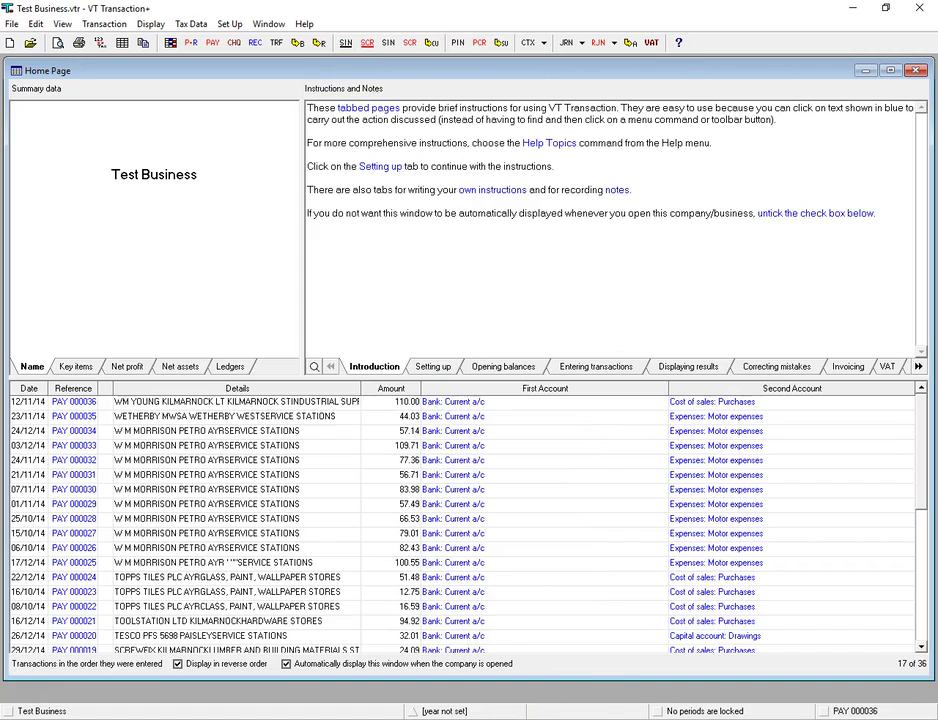
- Switch to the Bank Statement workbook in Excel and sort the Sheet2 transactions in rows 2 to 102 by Details, A to Z
key("alt+Tab")
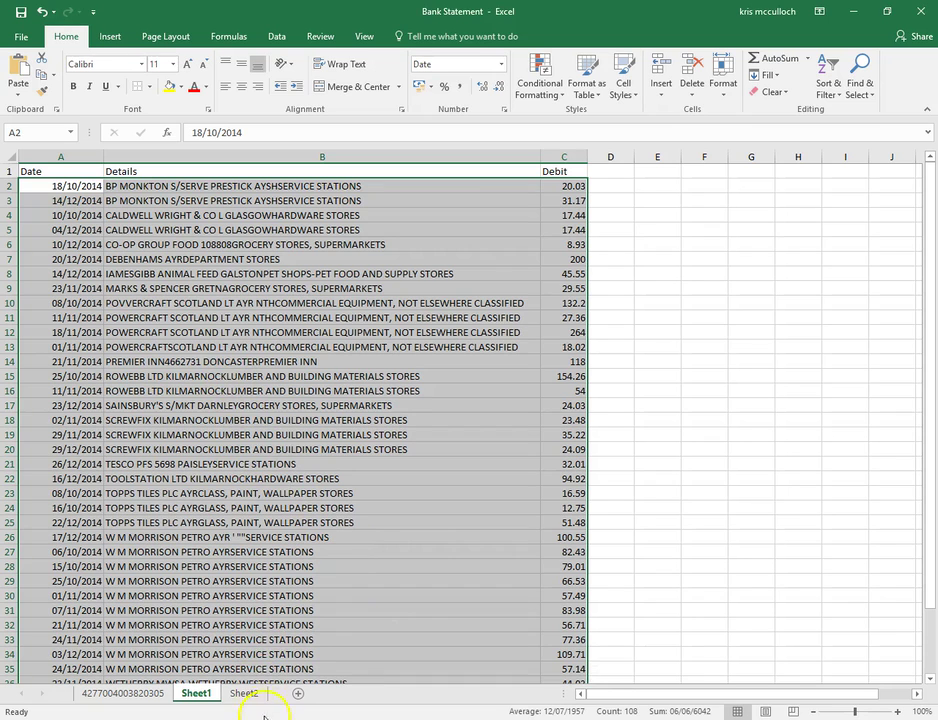
left_click(245, 693)
left_click_drag(64, 187, 590, 566)
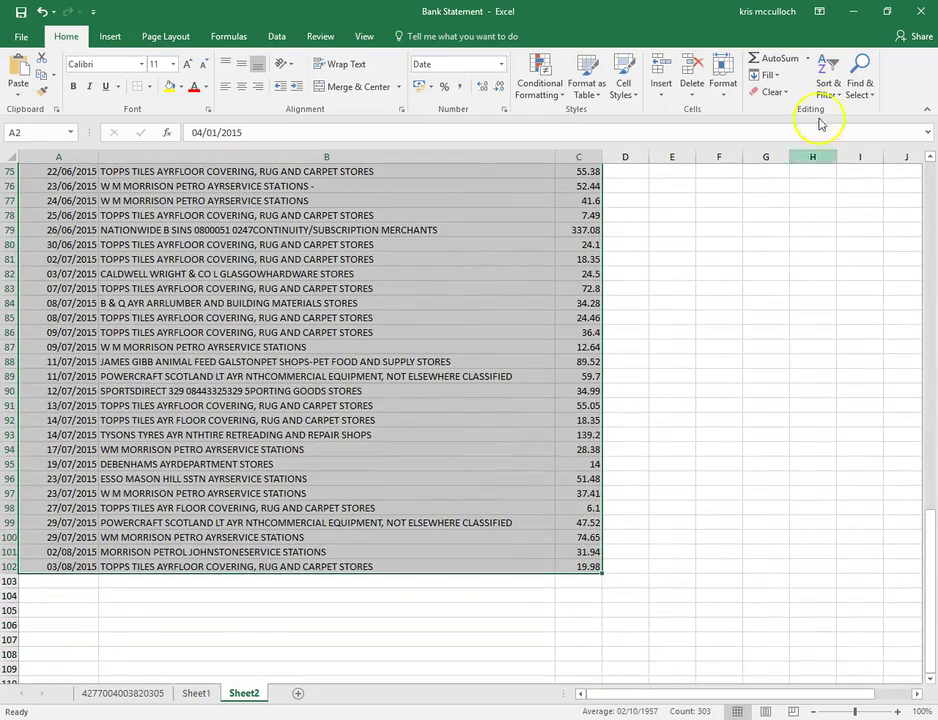
left_click(828, 86)
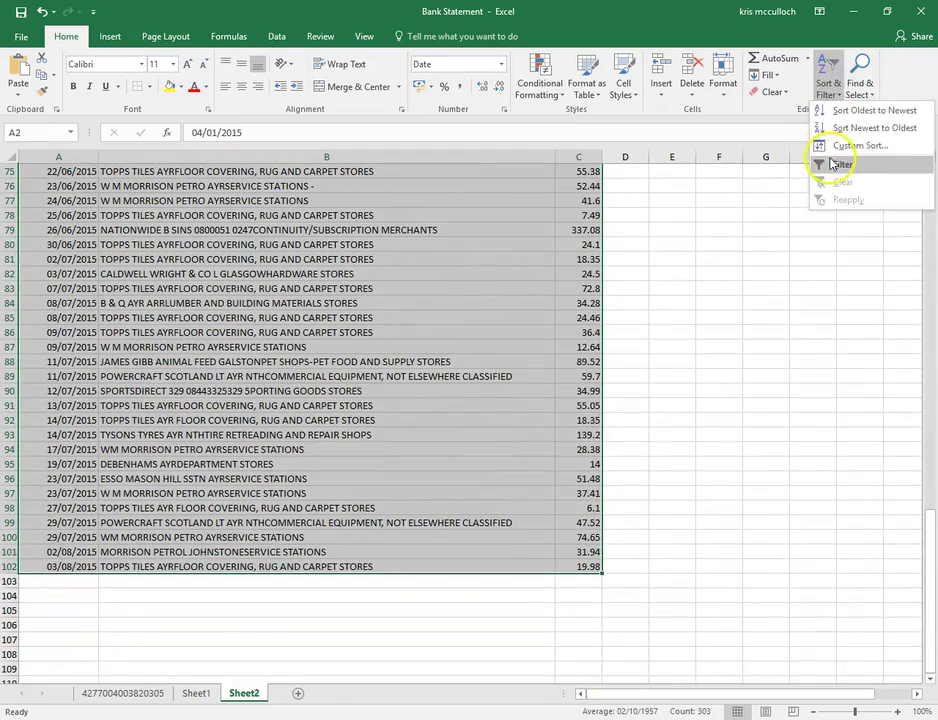
left_click(845, 145)
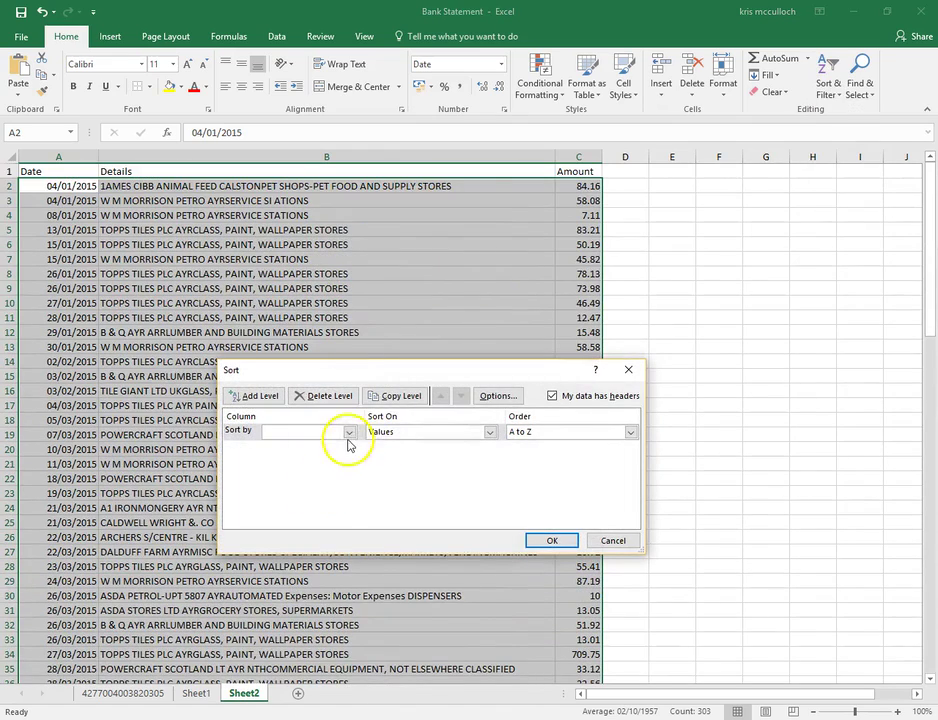
left_click(349, 433)
left_click(305, 455)
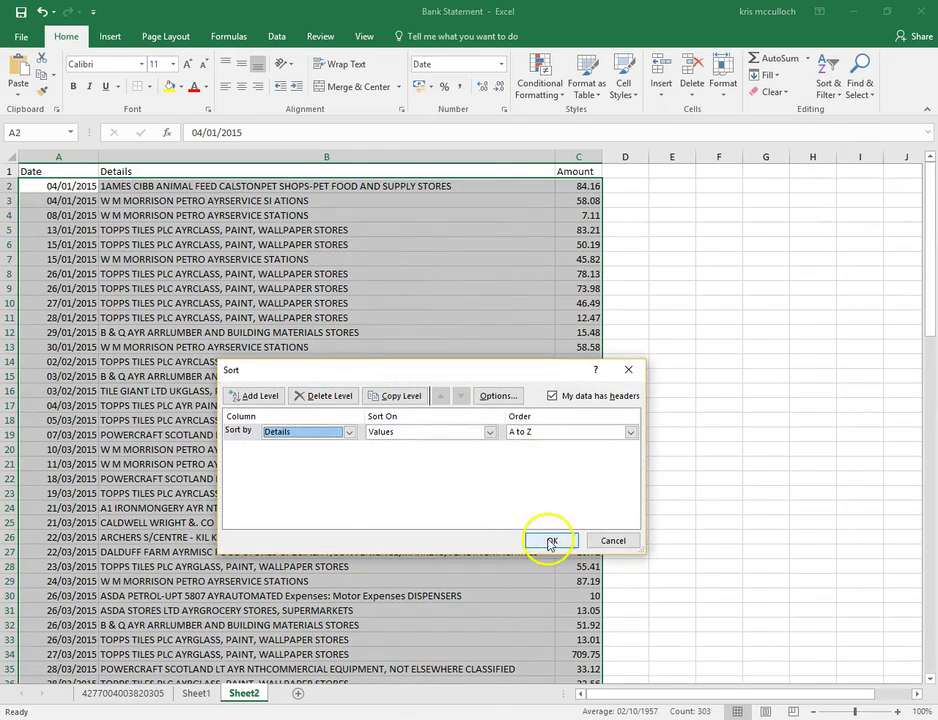
left_click(545, 540)
- Copy the sorted Sheet2 rows and import them into VT Transaction+'s Universal Input Sheet as Date, Details and Analysis amount
right_click(135, 203)
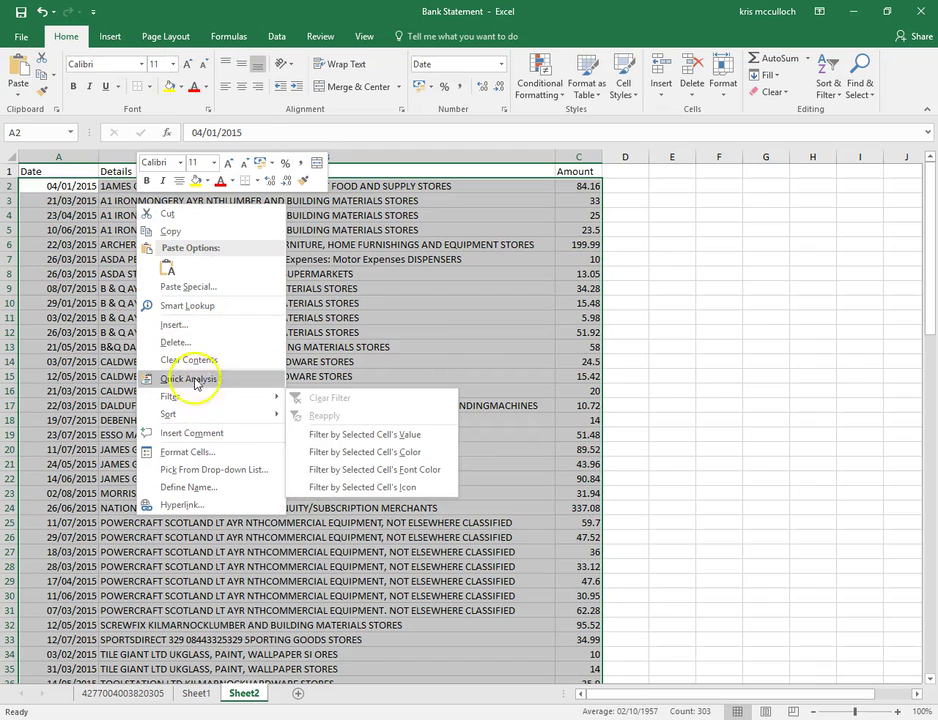
left_click(172, 231)
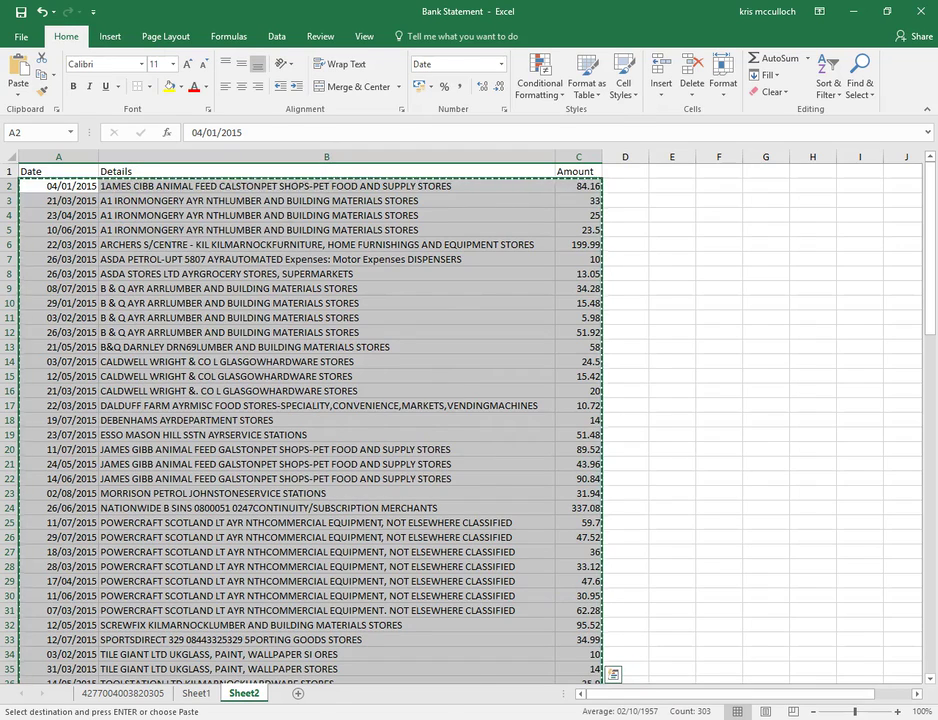
key("alt+Tab")
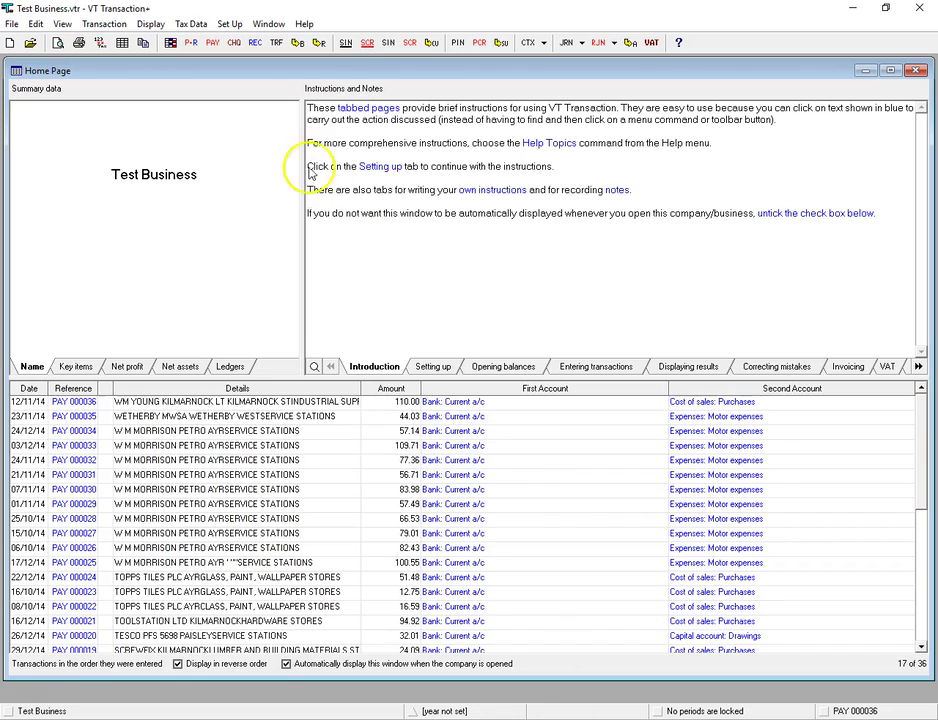
left_click(169, 41)
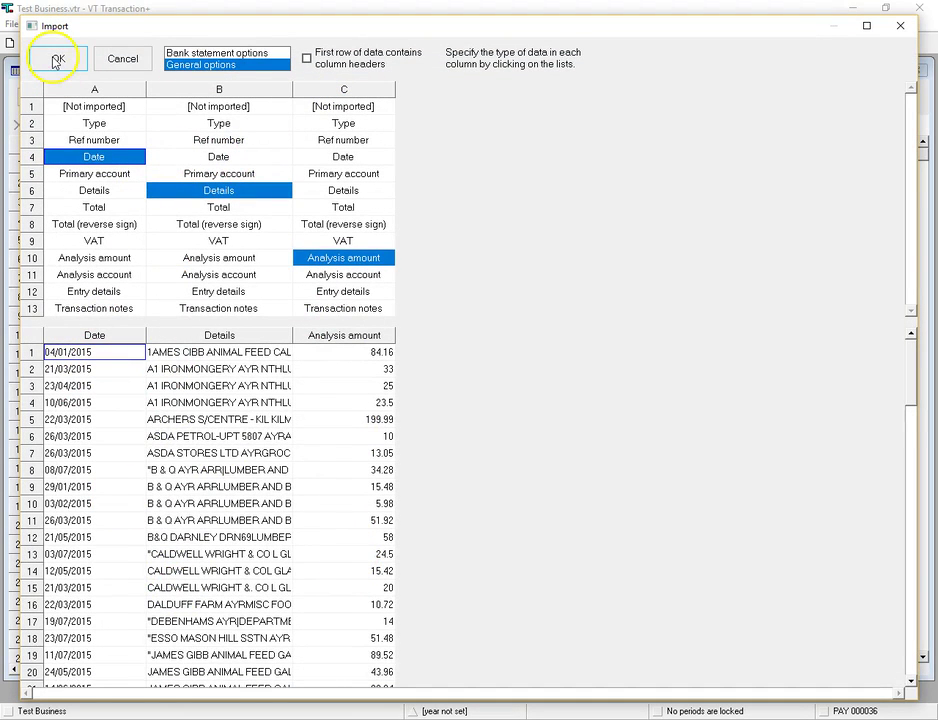
left_click(57, 60)
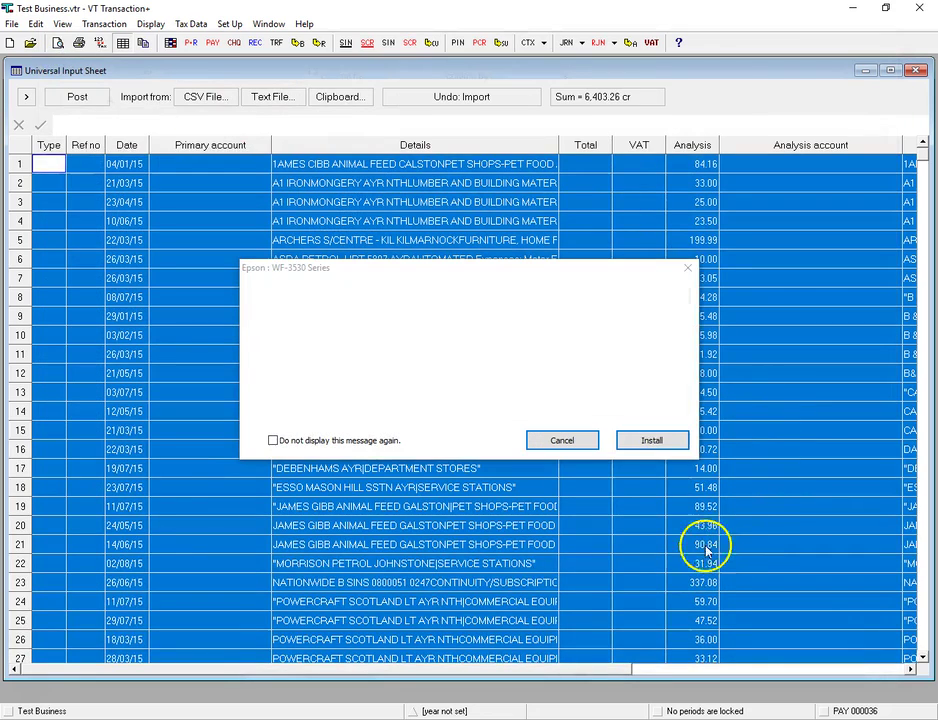
left_click(591, 443)
left_click(655, 350)
- Try to copy the Analysis amounts of rows 1 to 101 into the Total column
left_click(687, 165)
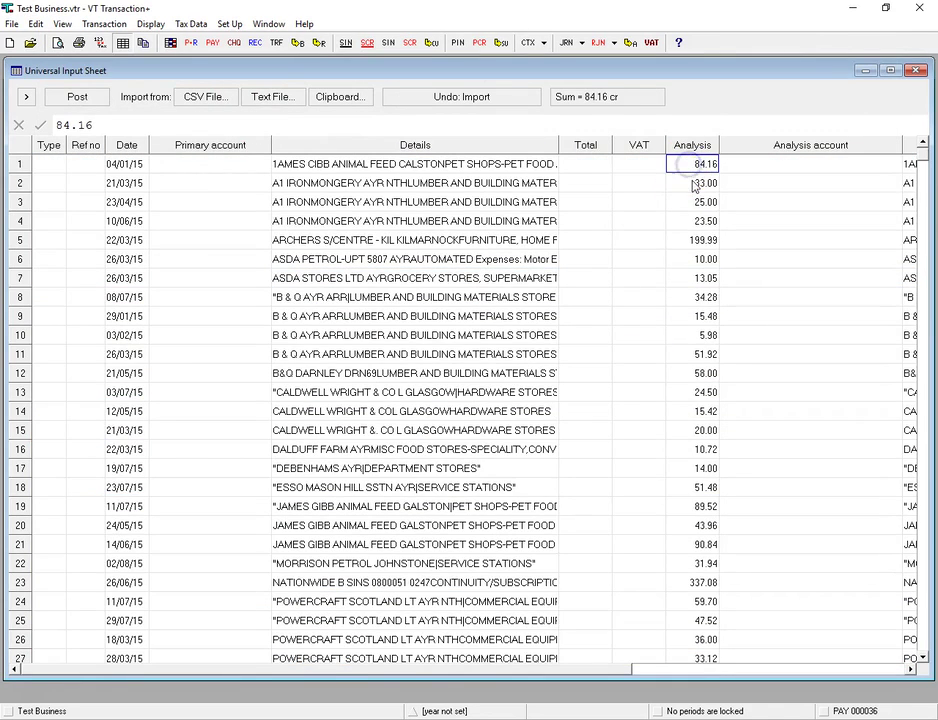
left_click_drag(699, 167, 689, 360)
right_click(689, 360)
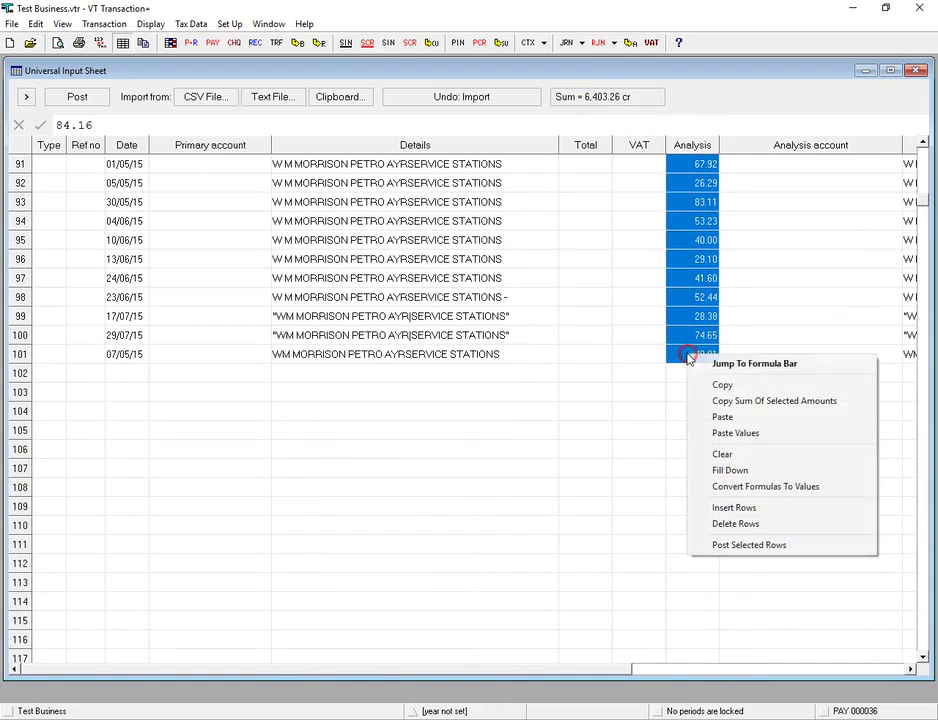
left_click(727, 388)
left_click_drag(582, 356, 588, 52)
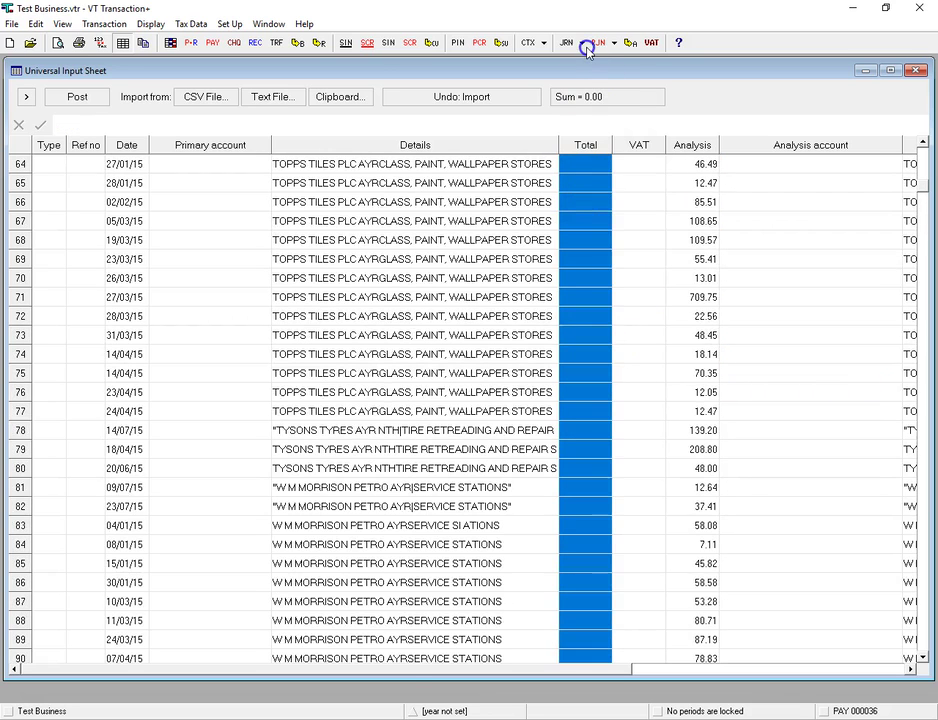
right_click(579, 166)
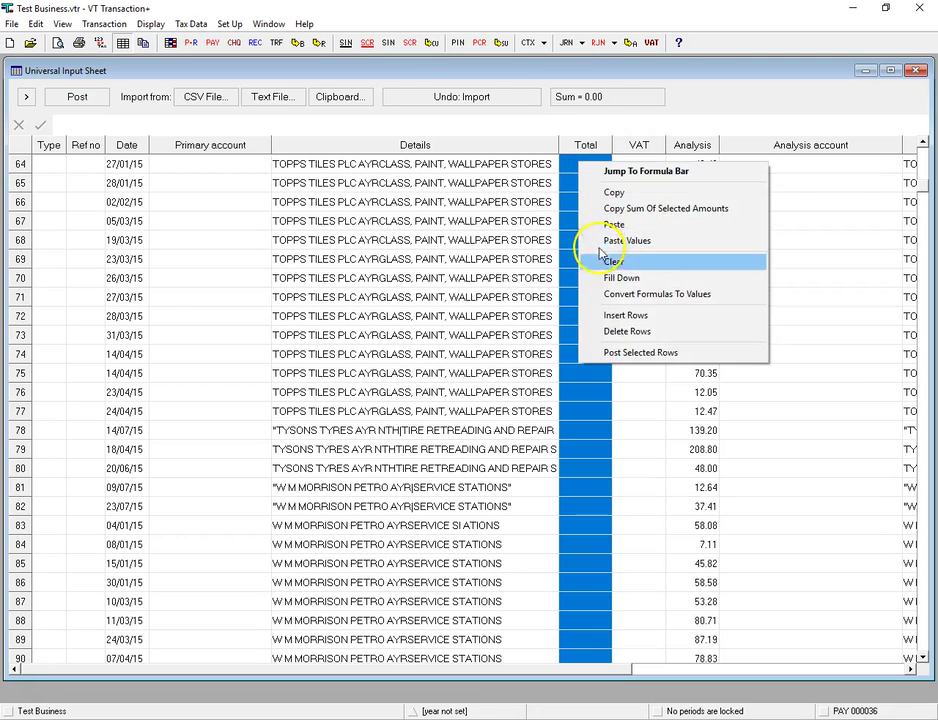
left_click(605, 222)
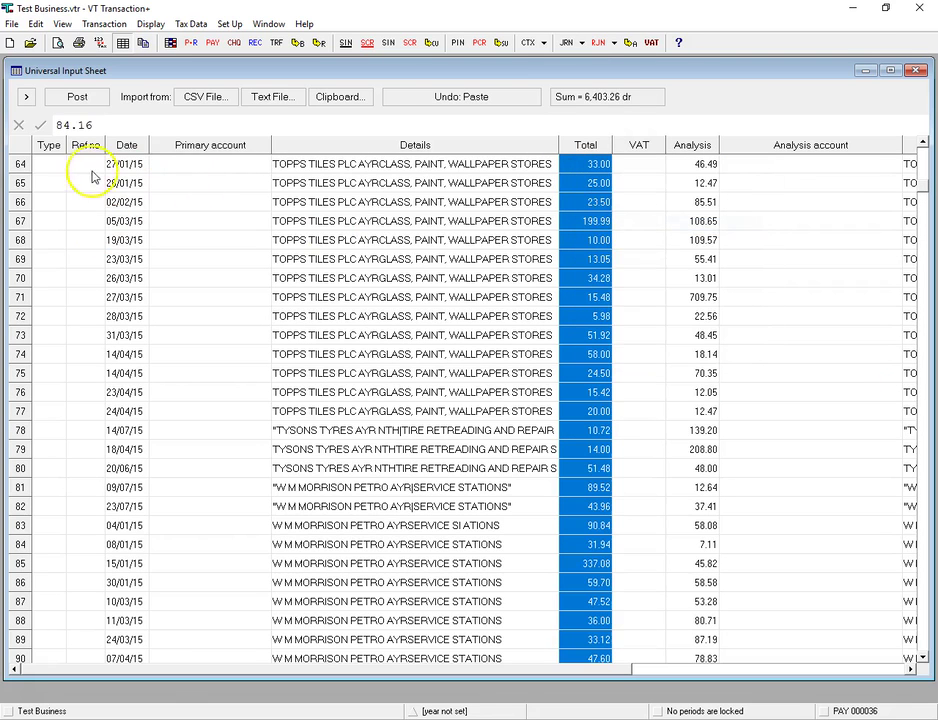
- Set the transaction type of row 64, the Topps Tiles transaction dated 27/01/15, to Payment
left_click(49, 166)
right_click(49, 166)
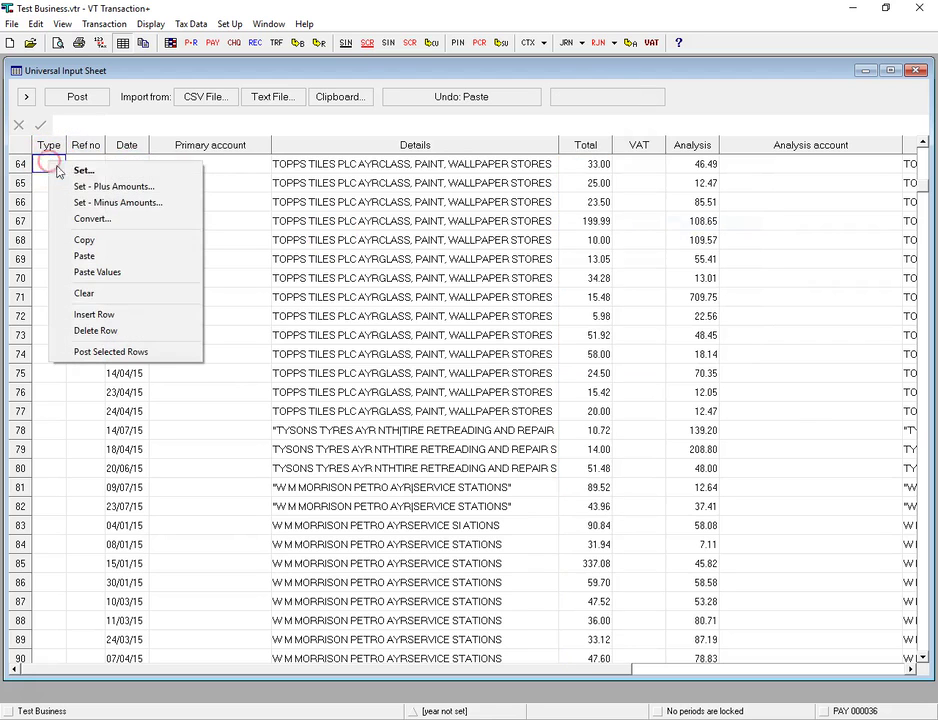
left_click(100, 170)
left_click(322, 263)
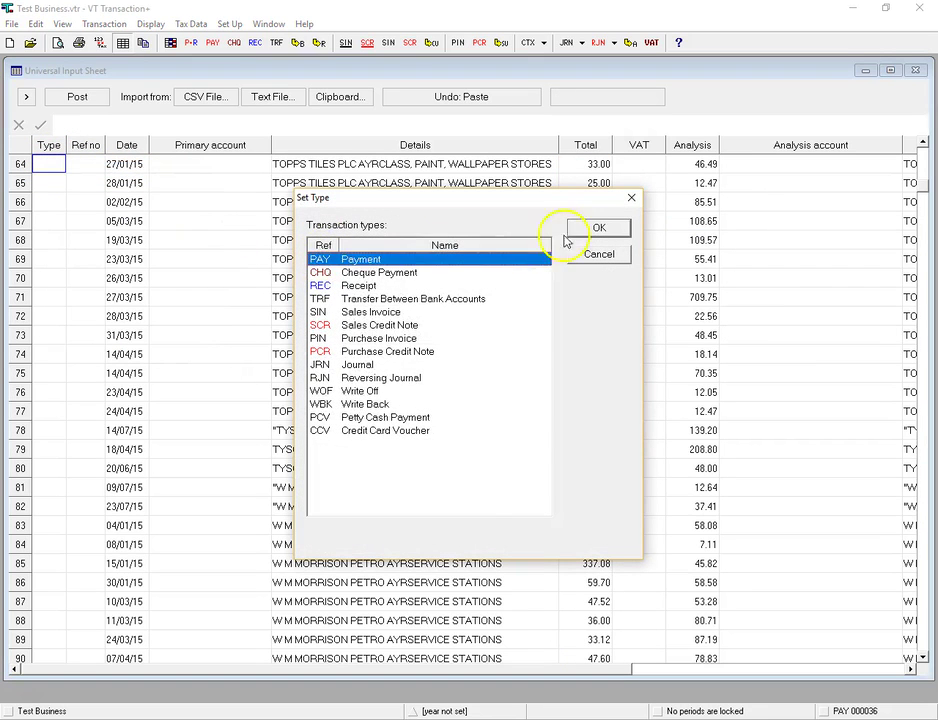
left_click(590, 229)
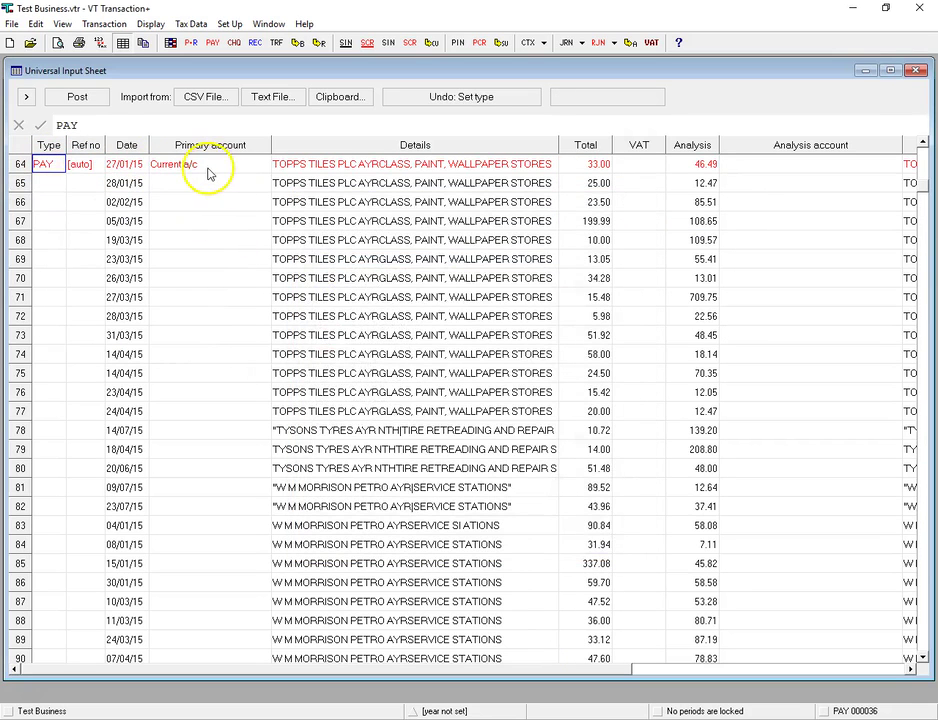
- Set row 64's primary account to Credit Card and select the Type and Ref no cells down to row 101
left_click(205, 168)
right_click(207, 167)
left_click(247, 177)
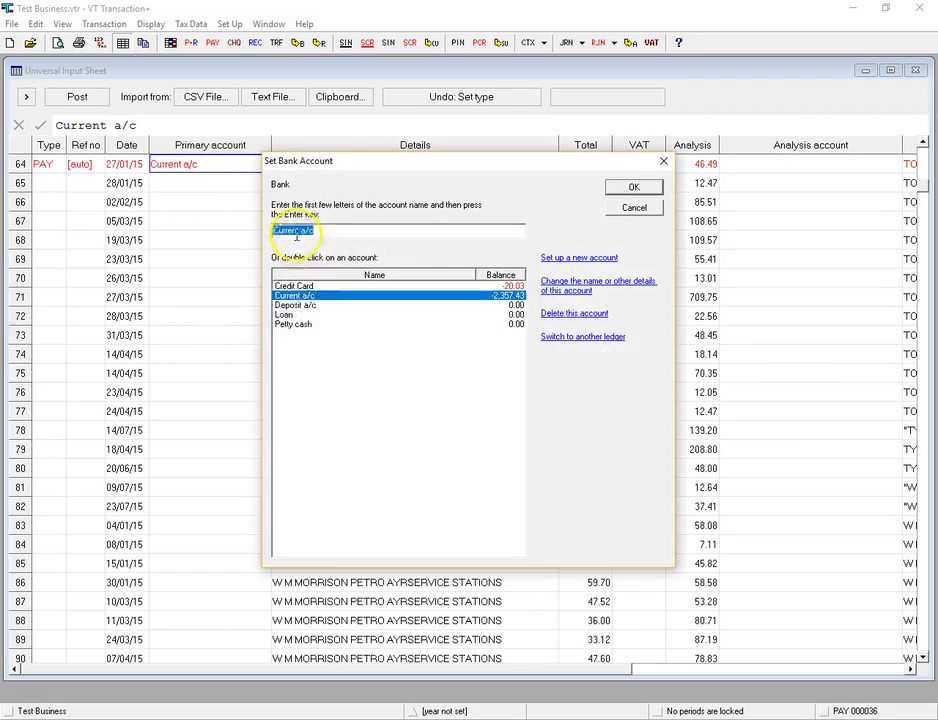
left_click(301, 326)
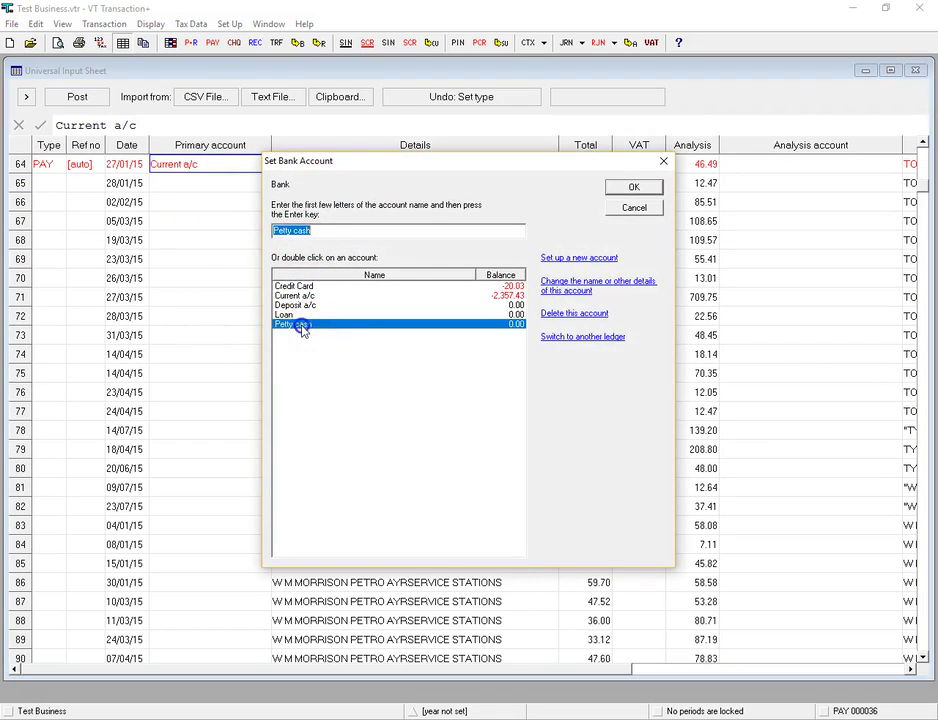
left_click(305, 287)
left_click(630, 188)
left_click_drag(55, 172, 81, 380)
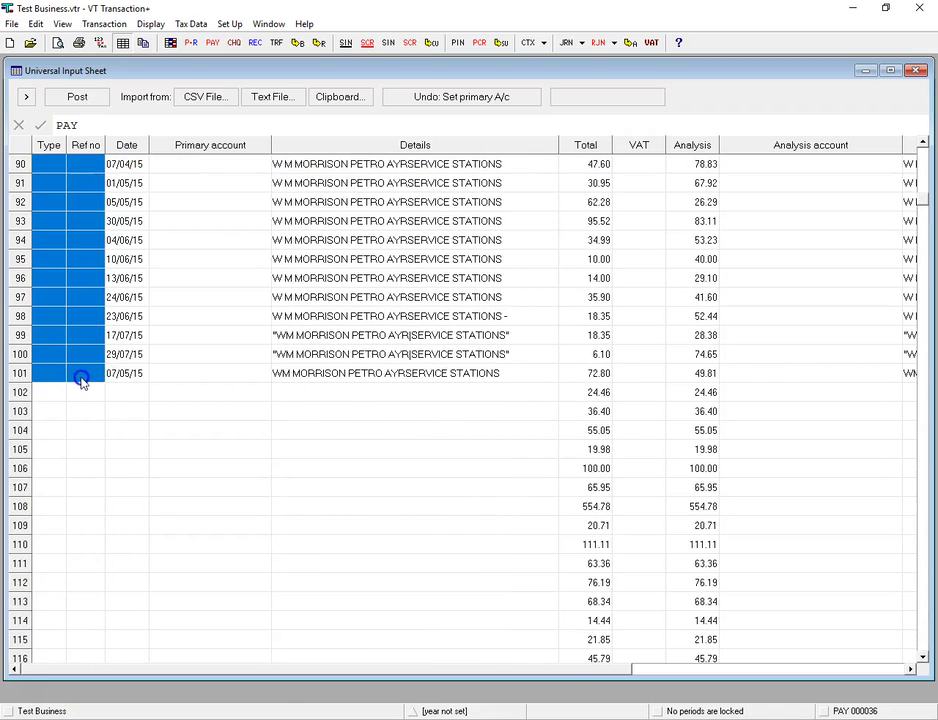
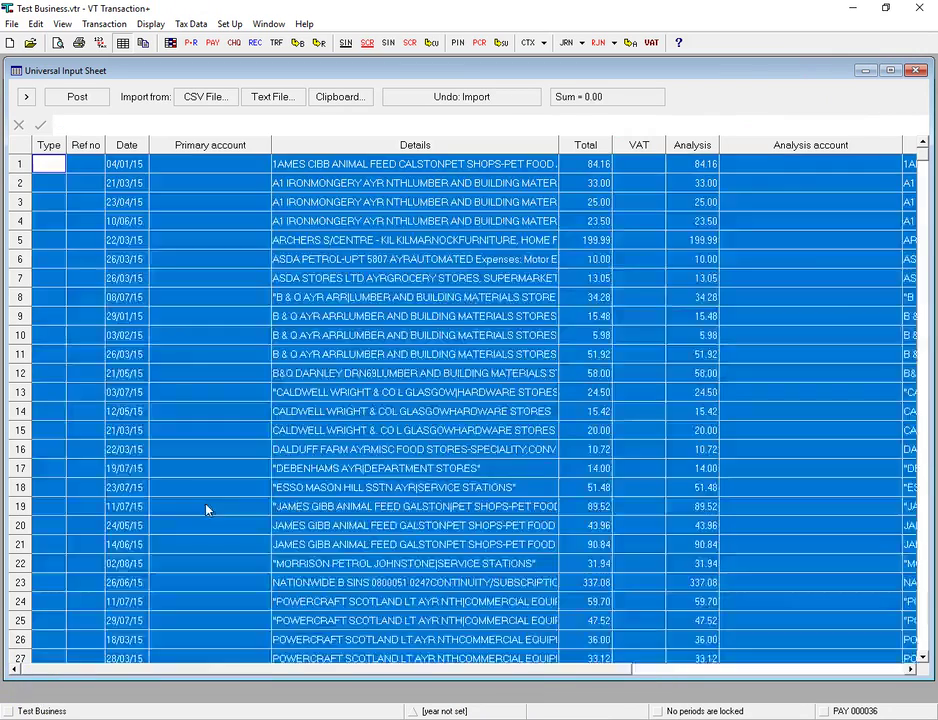
- Set the transaction type of row 1, the animal feed transaction dated 04/01/15, to Payment
left_click(205, 507)
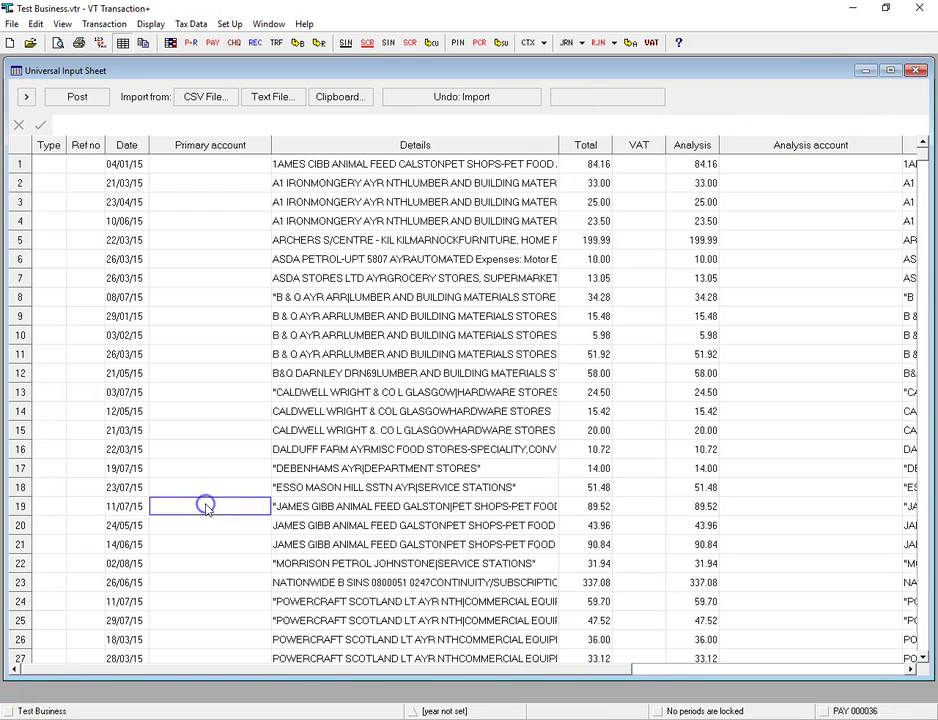
left_click(55, 167)
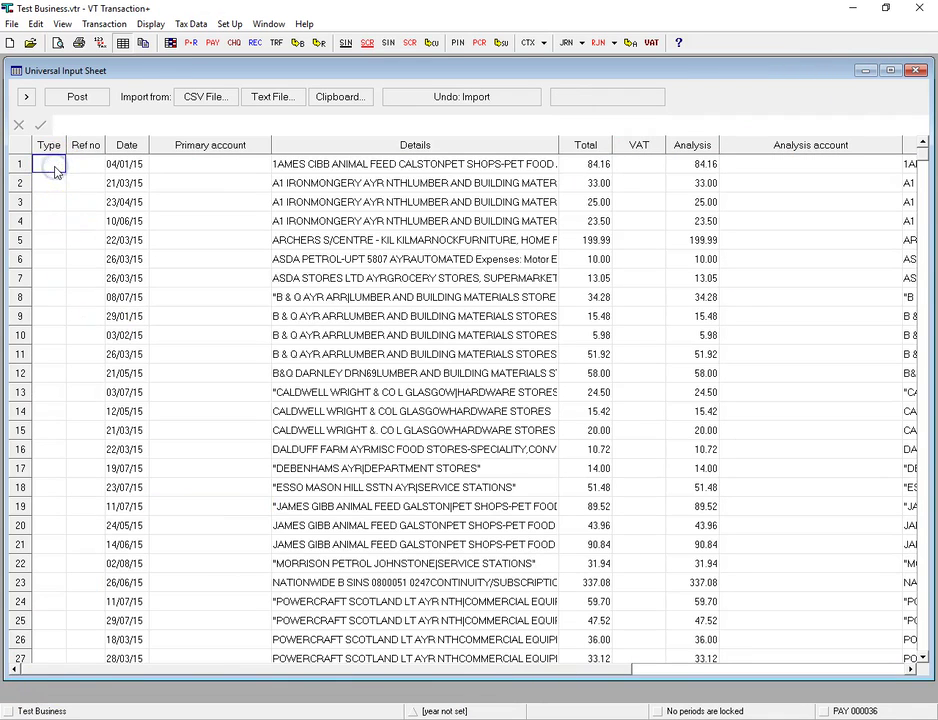
scroll(460, 223, "down", 20)
scroll(536, 402, "up", 20)
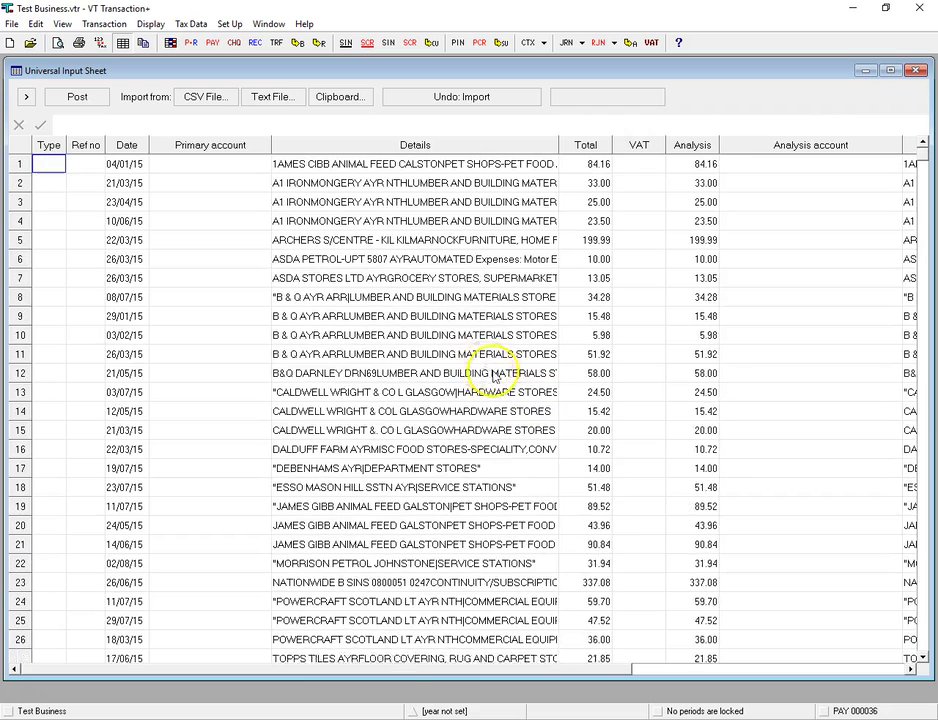
right_click(47, 164)
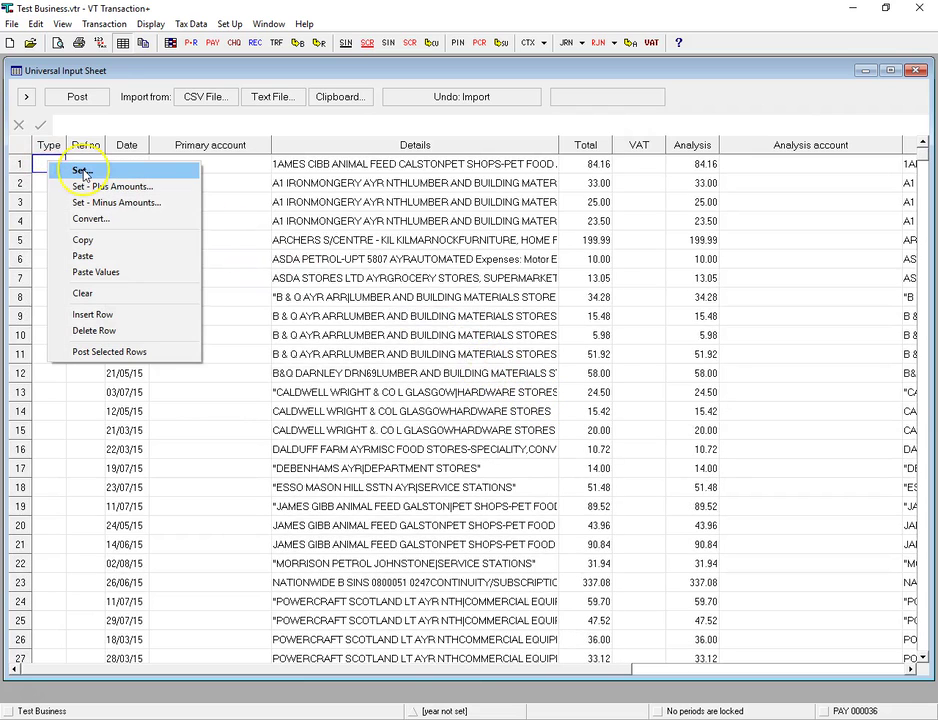
left_click(84, 172)
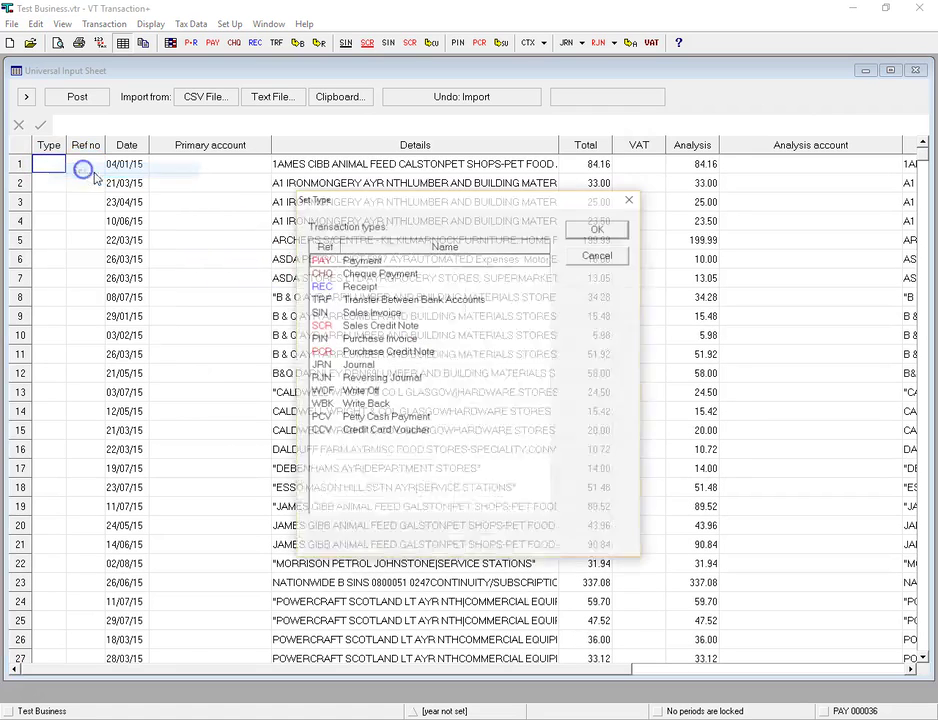
left_click(345, 261)
left_click(590, 230)
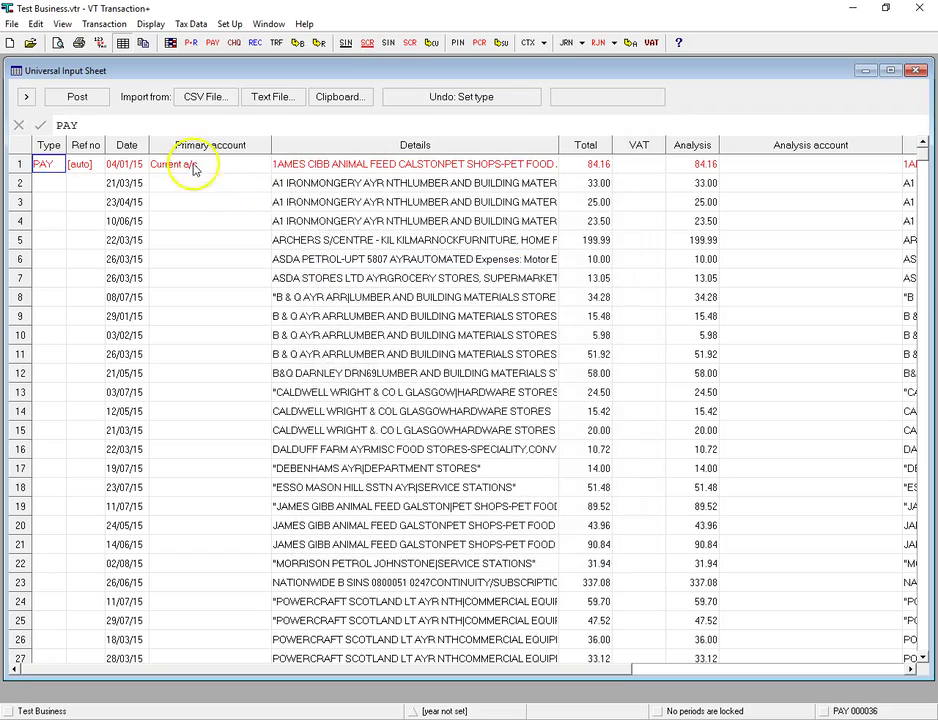
- Set the primary account of row 1 to the Credit Card bank account
right_click(210, 165)
left_click(262, 174)
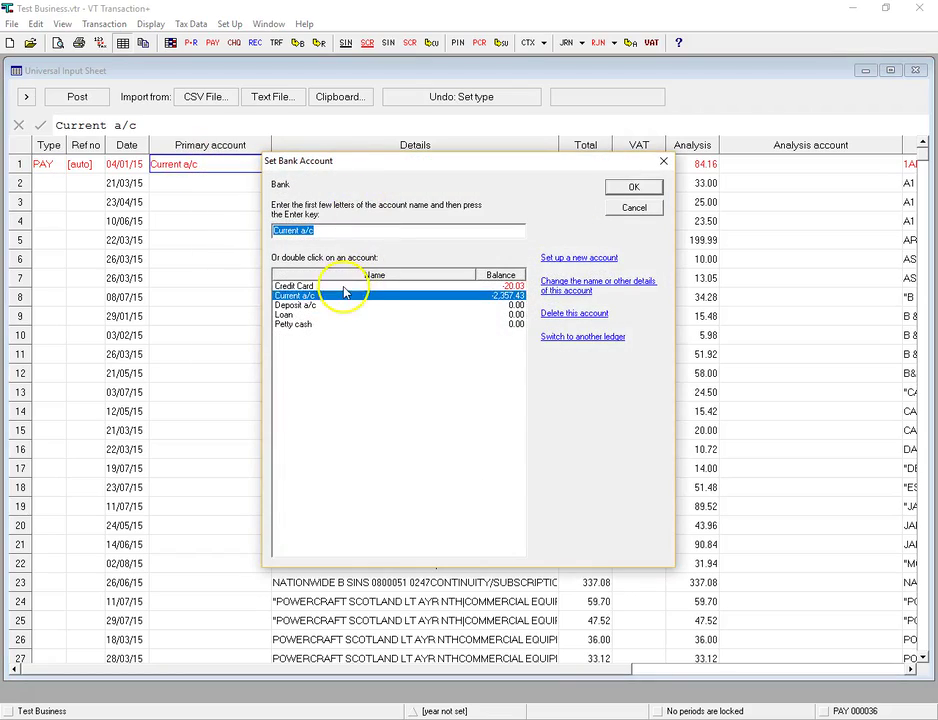
left_click(344, 286)
left_click(613, 190)
- Fill the PAY type and automatic reference number down from row 1 through row 101
left_click_drag(47, 167, 80, 193)
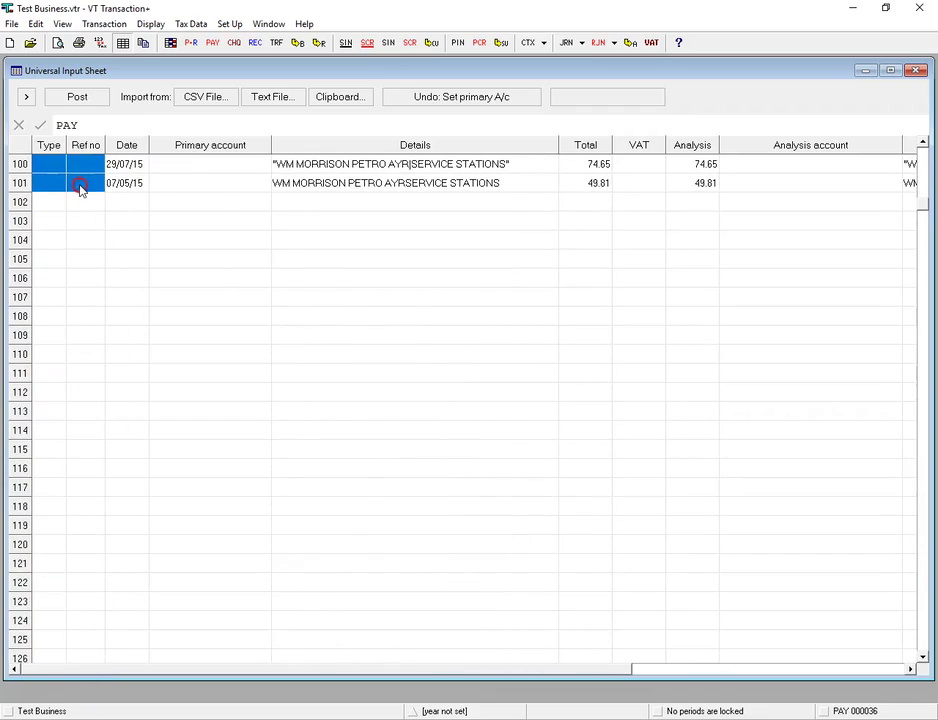
right_click(80, 188)
left_click(116, 284)
scroll(228, 318, "up", 8)
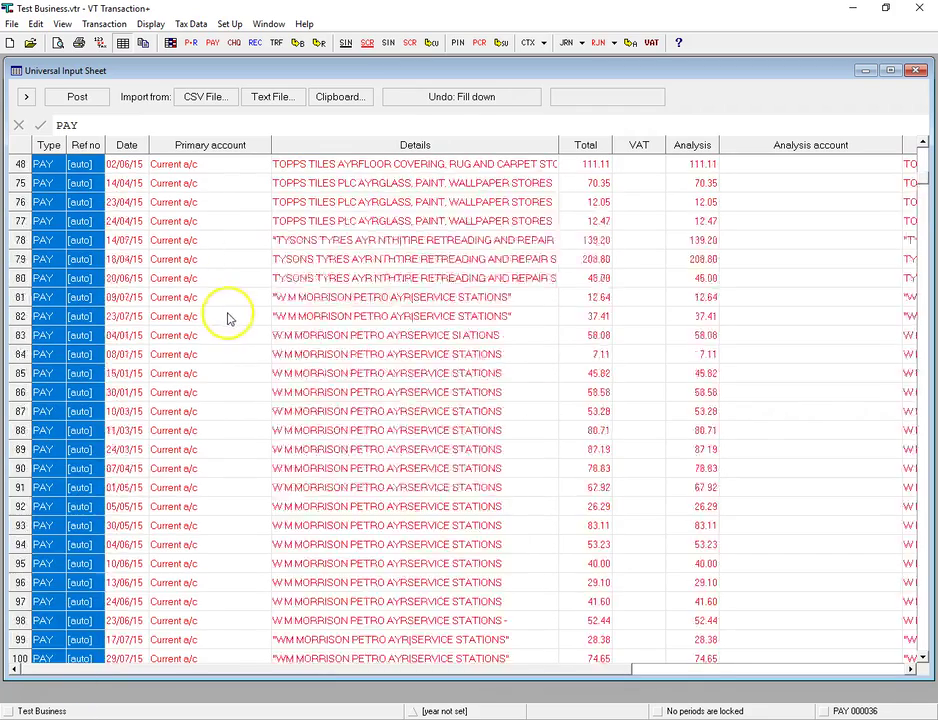
scroll(228, 318, "up", 20)
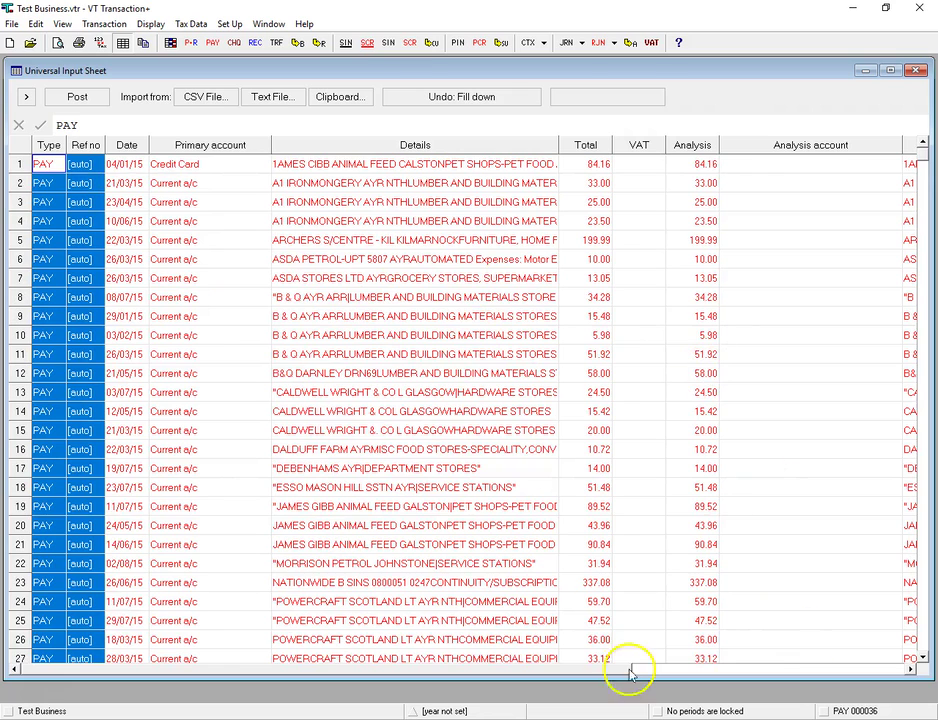
- AutoComplete the analysis accounts for rows 1 to 101
left_click(816, 166)
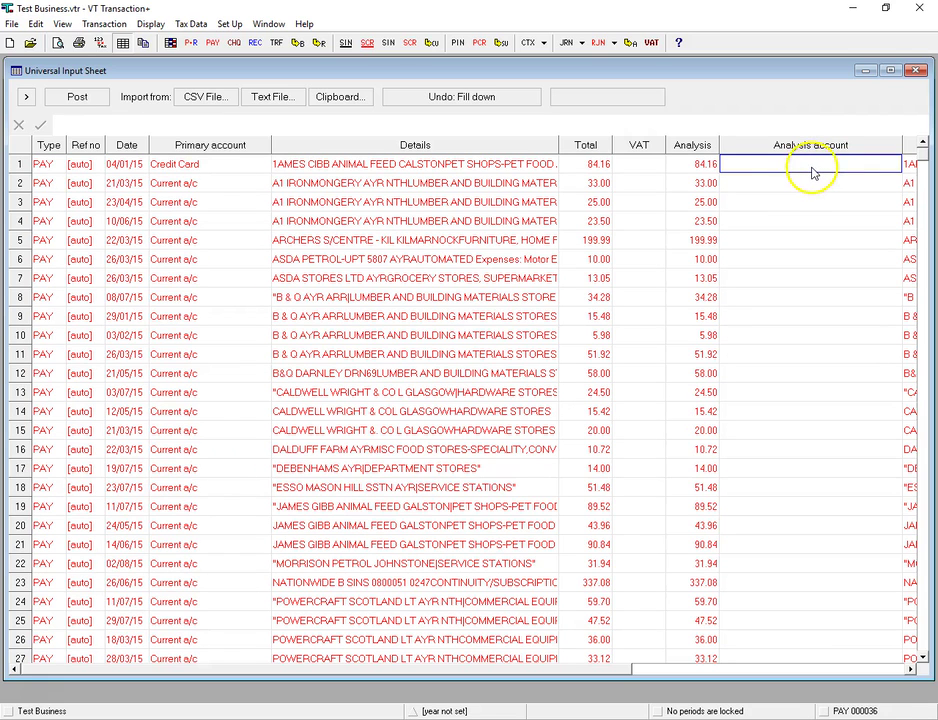
left_click_drag(812, 170, 816, 474)
right_click(816, 474)
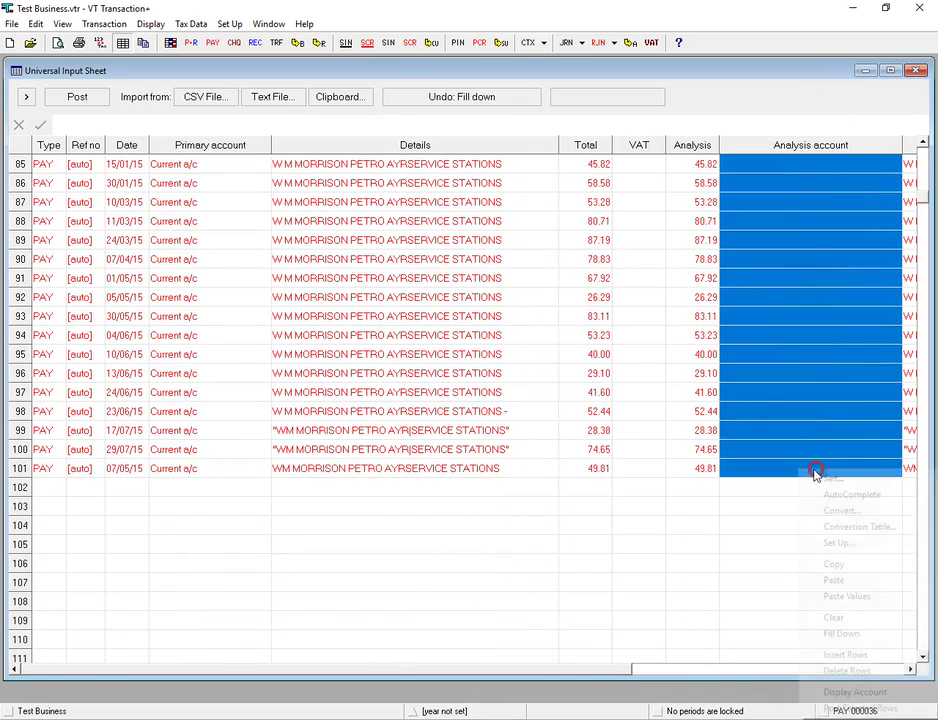
left_click(864, 494)
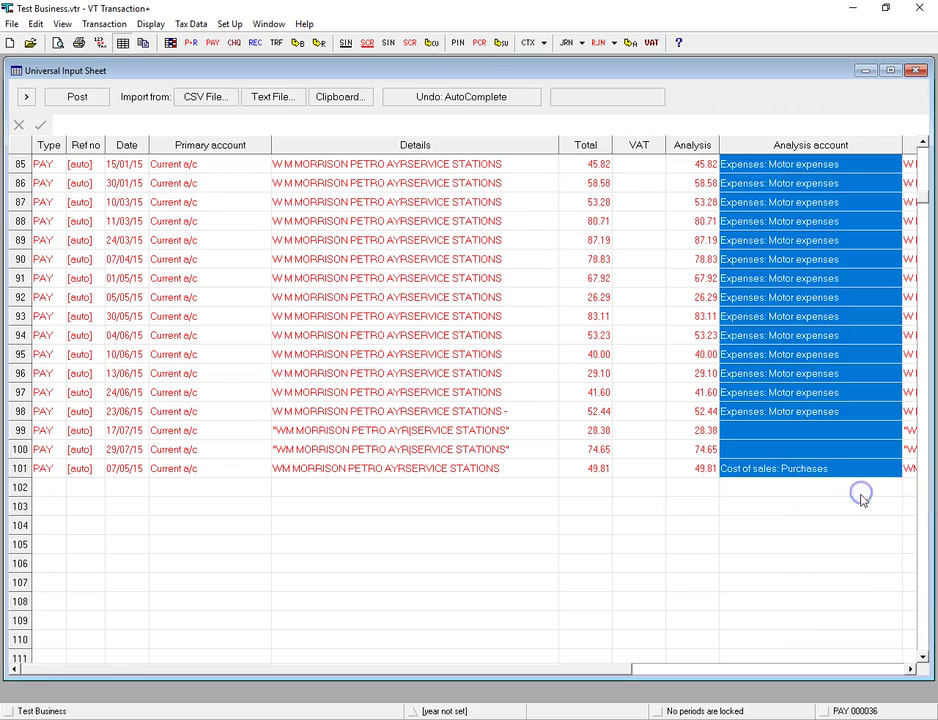
- Copy the Cost of sales: Purchases analysis account from row 14 to the Caldwell Wright transaction in row 13
scroll(830, 516, "up", 20)
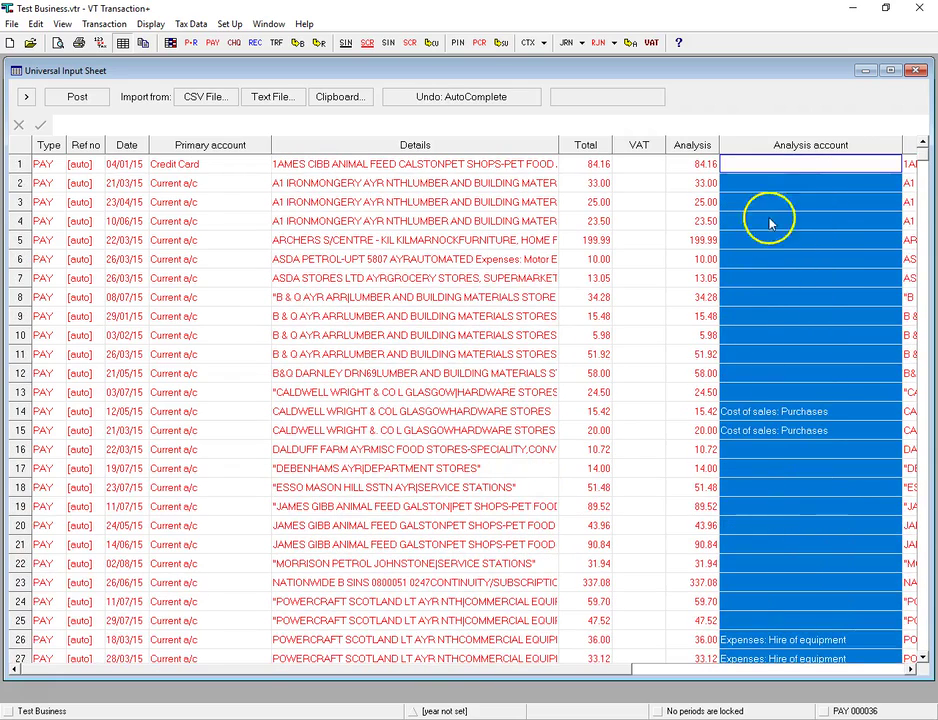
left_click(768, 168)
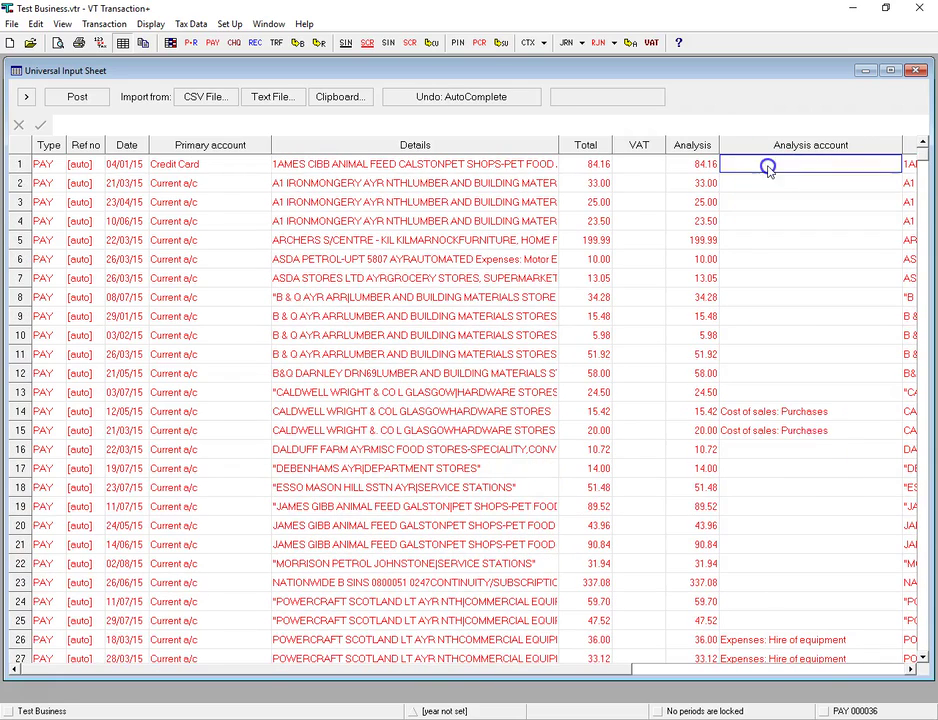
left_click(790, 412)
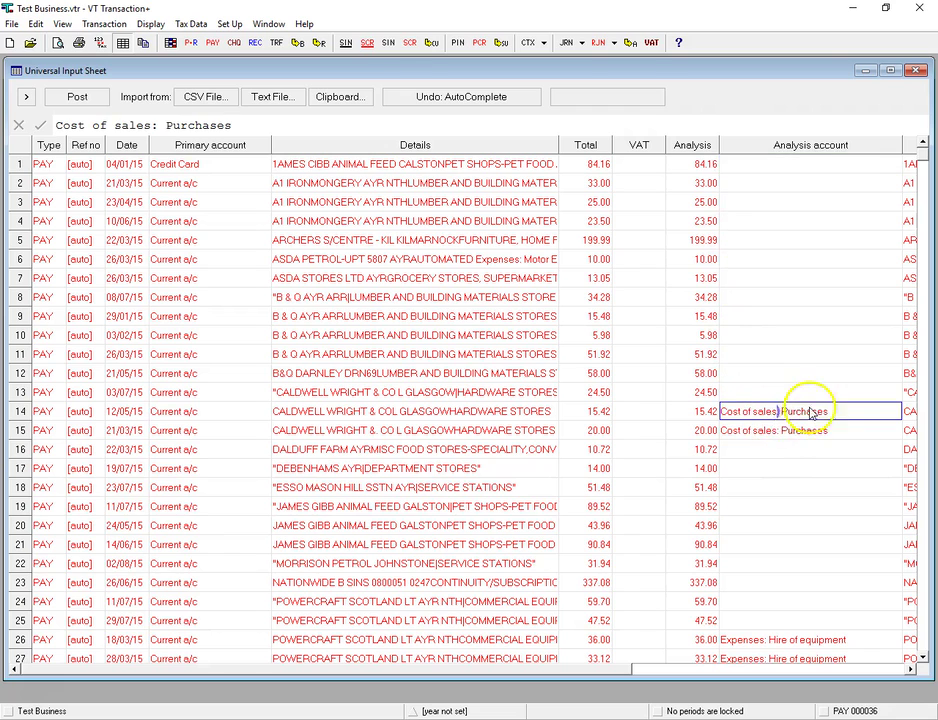
right_click(803, 415)
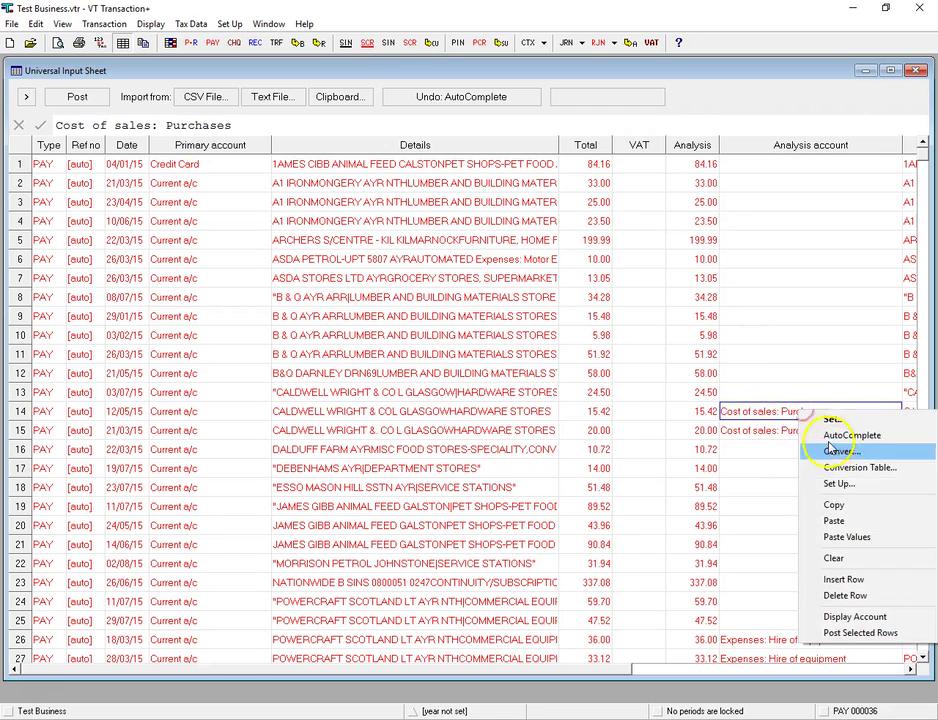
left_click(845, 503)
right_click(779, 392)
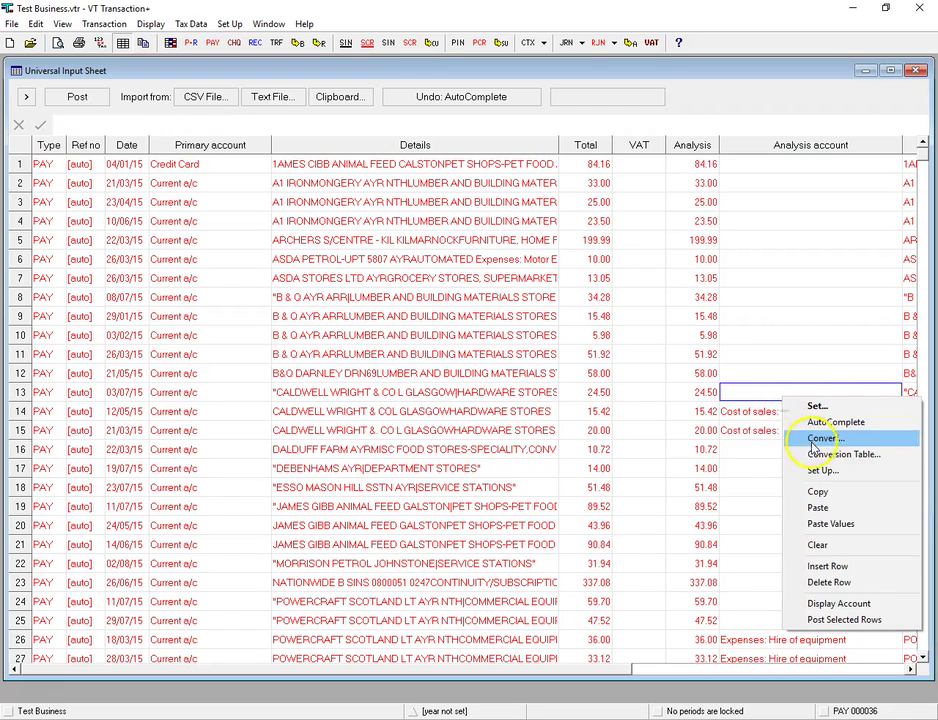
left_click(818, 506)
- Set the analysis account of row 1, the animal feed payment, to Drawings in the Capital account ledger
left_click(740, 165)
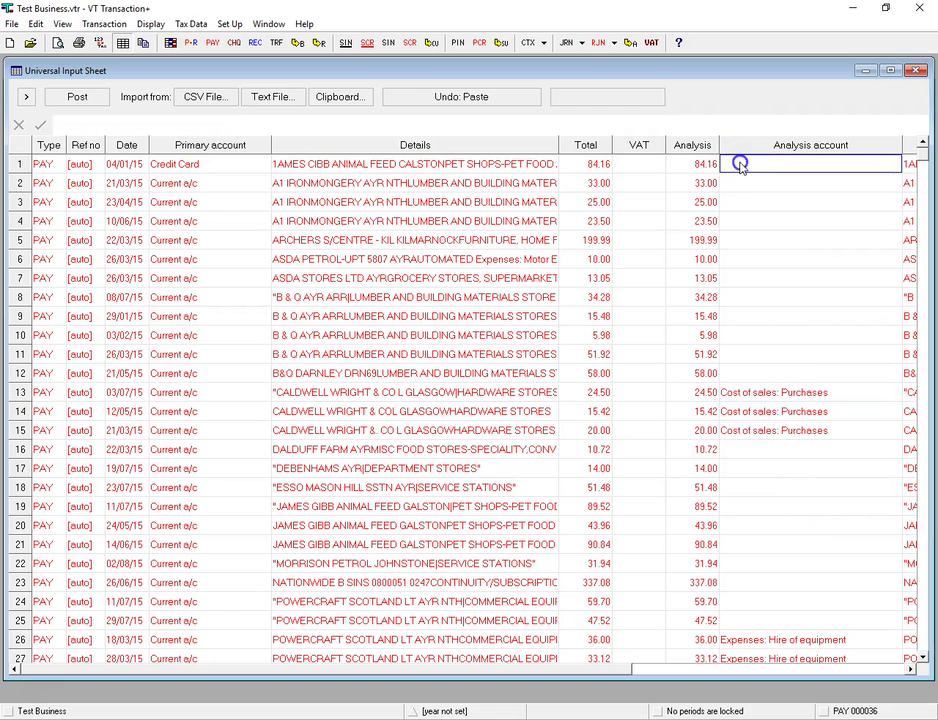
right_click(764, 163)
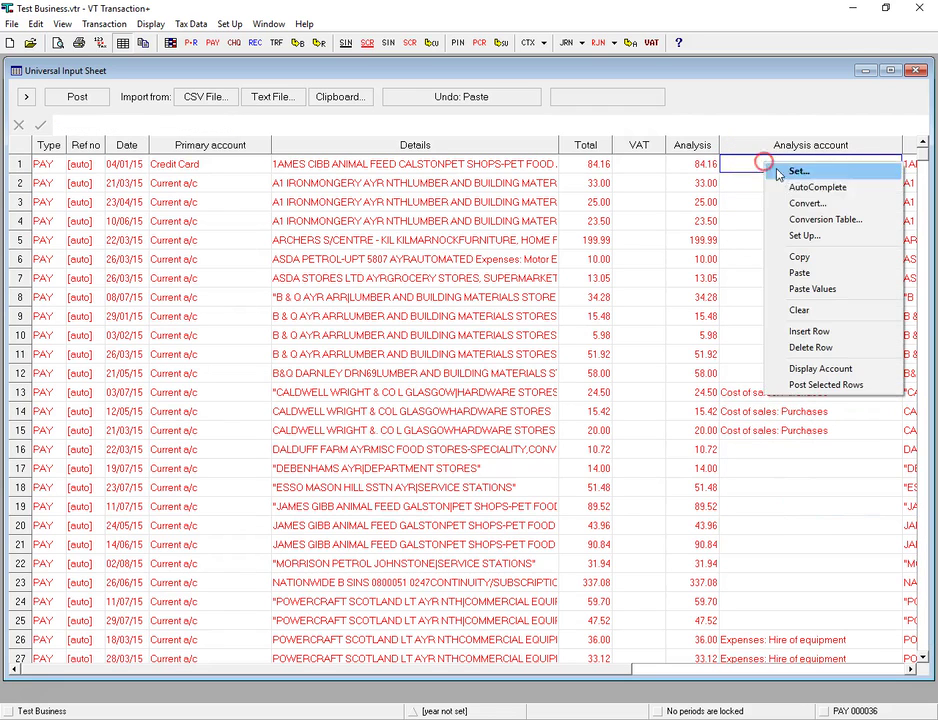
left_click(775, 170)
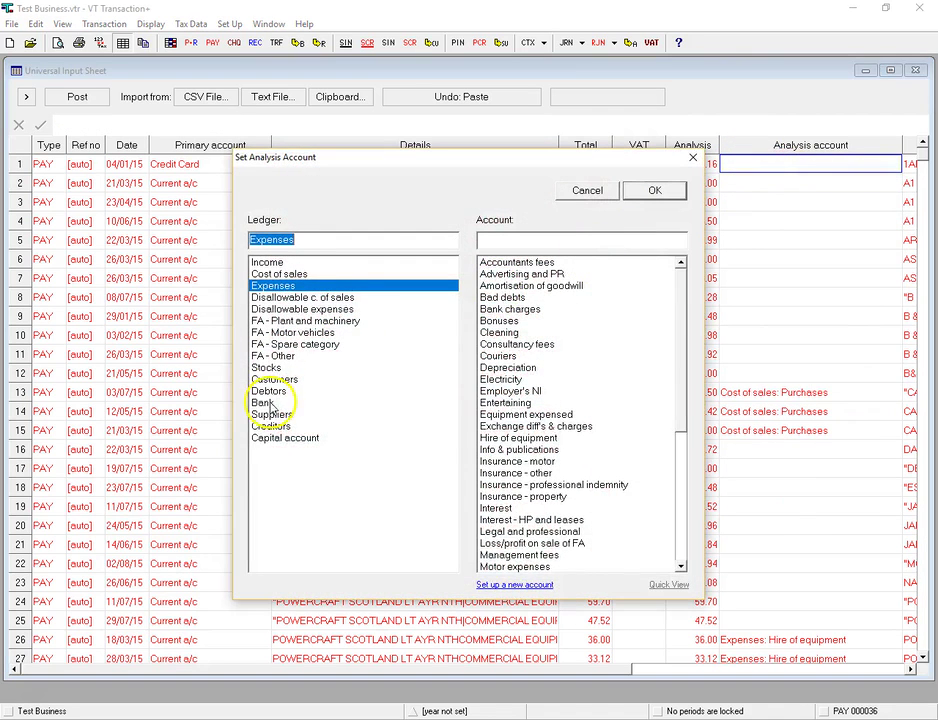
left_click(278, 439)
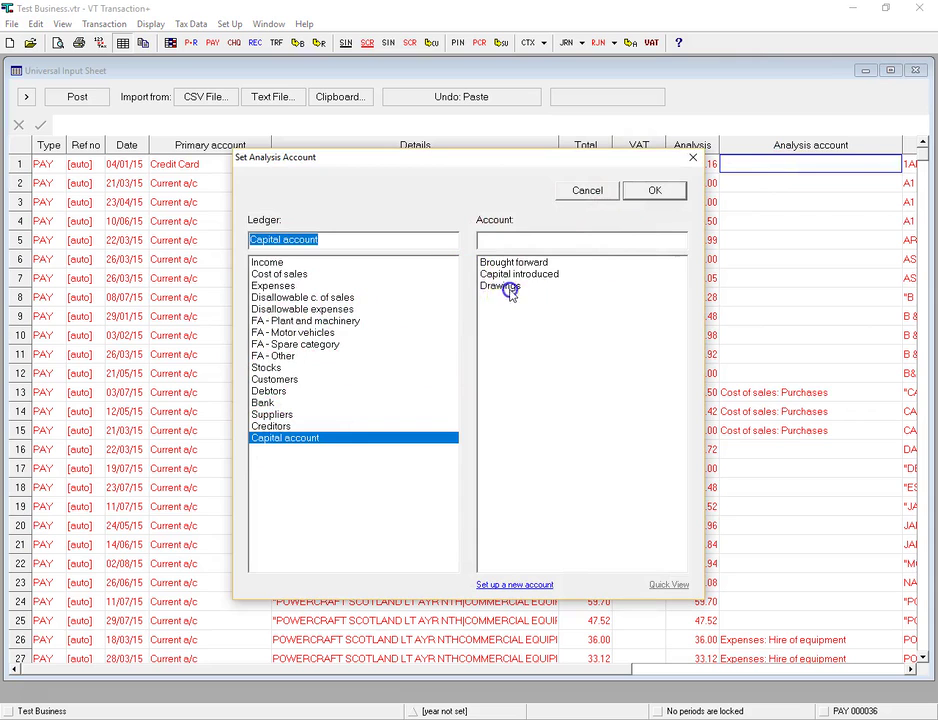
left_click(509, 288)
left_click(654, 190)
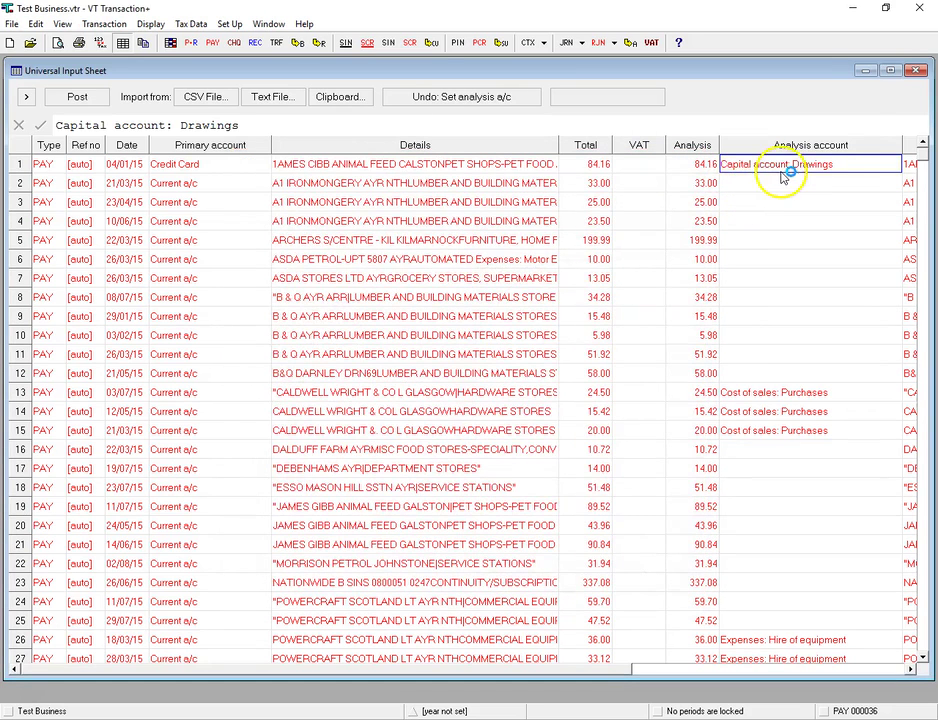
- Copy the Cost of sales: Purchases analysis account from row 13 to row 2 and fill it down through row 4
left_click(776, 184)
left_click(777, 392)
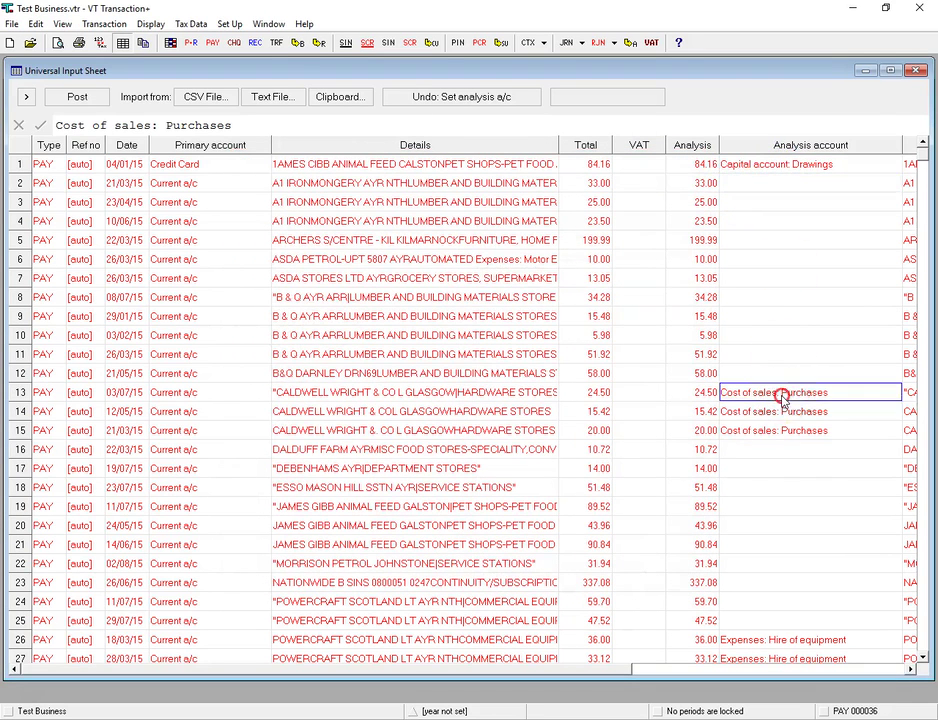
right_click(801, 395)
left_click(817, 491)
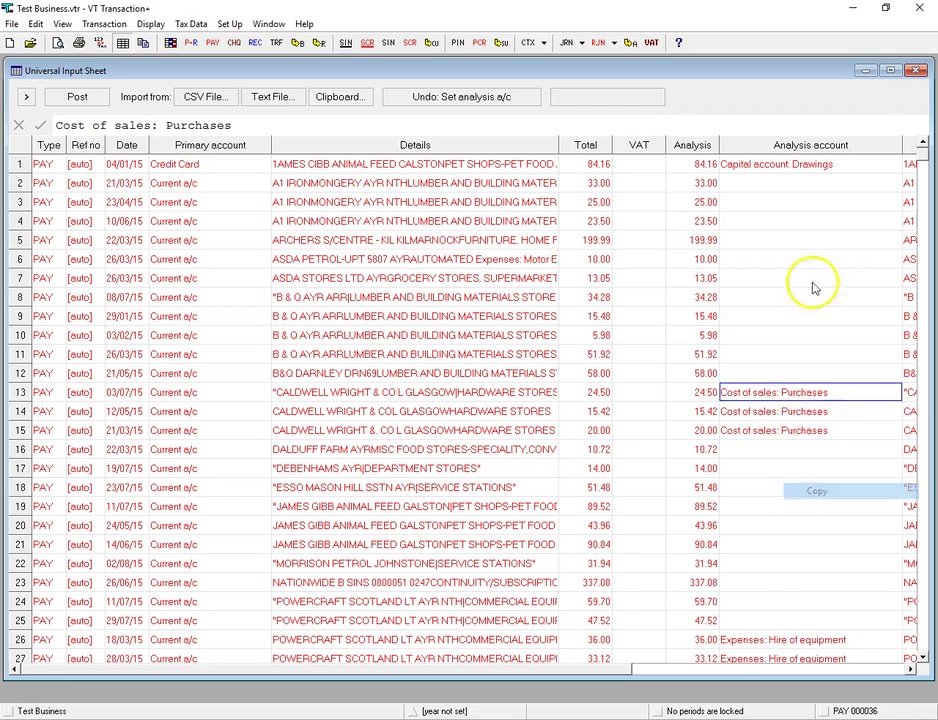
left_click(790, 184)
right_click(790, 187)
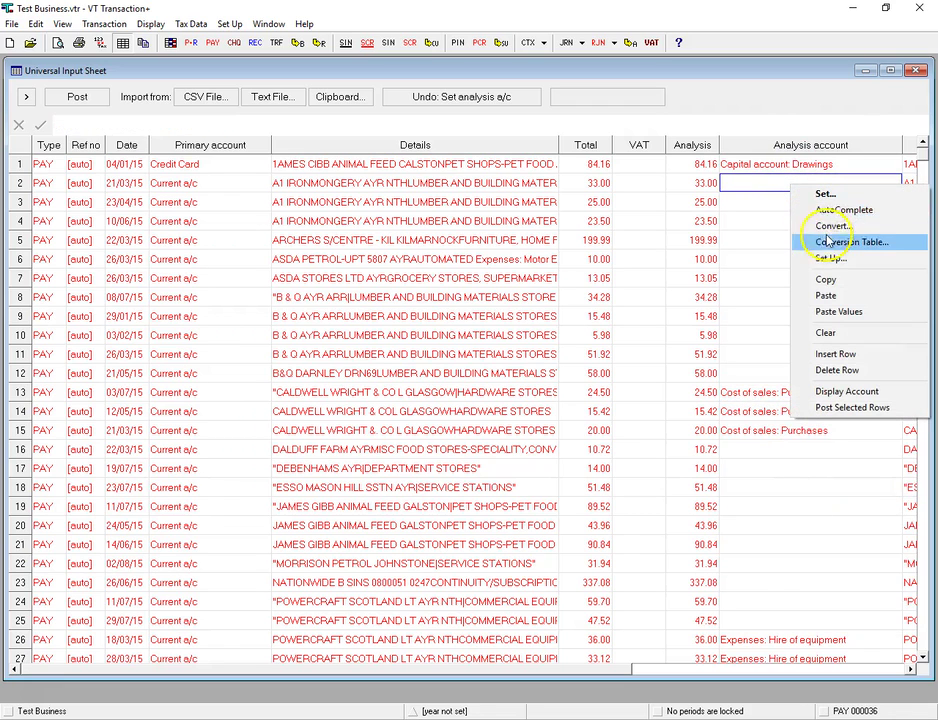
left_click(822, 296)
left_click_drag(850, 205, 852, 230)
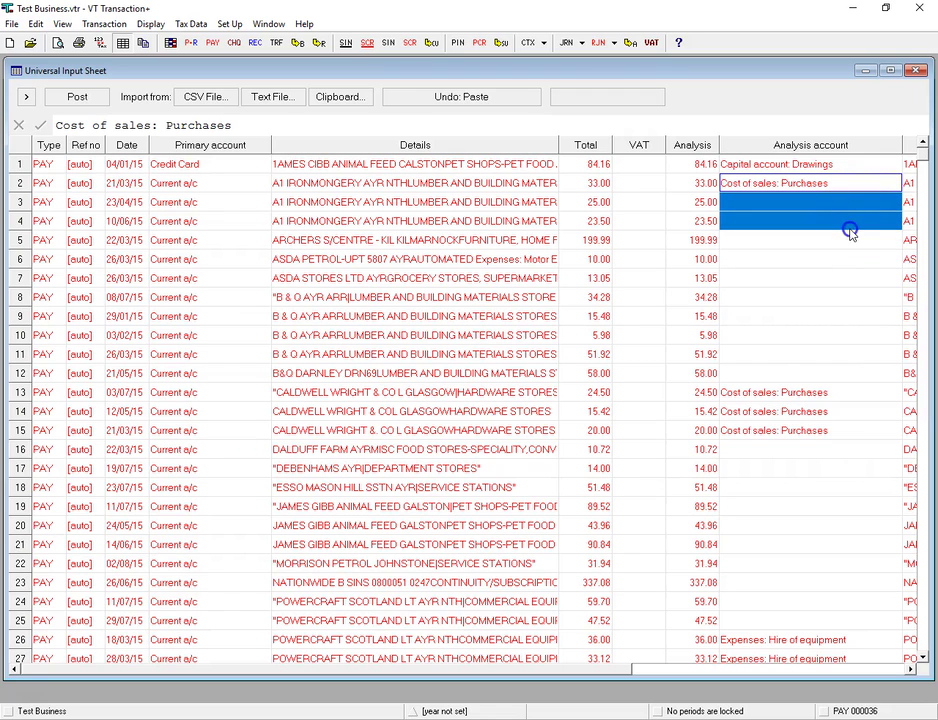
right_click(840, 223)
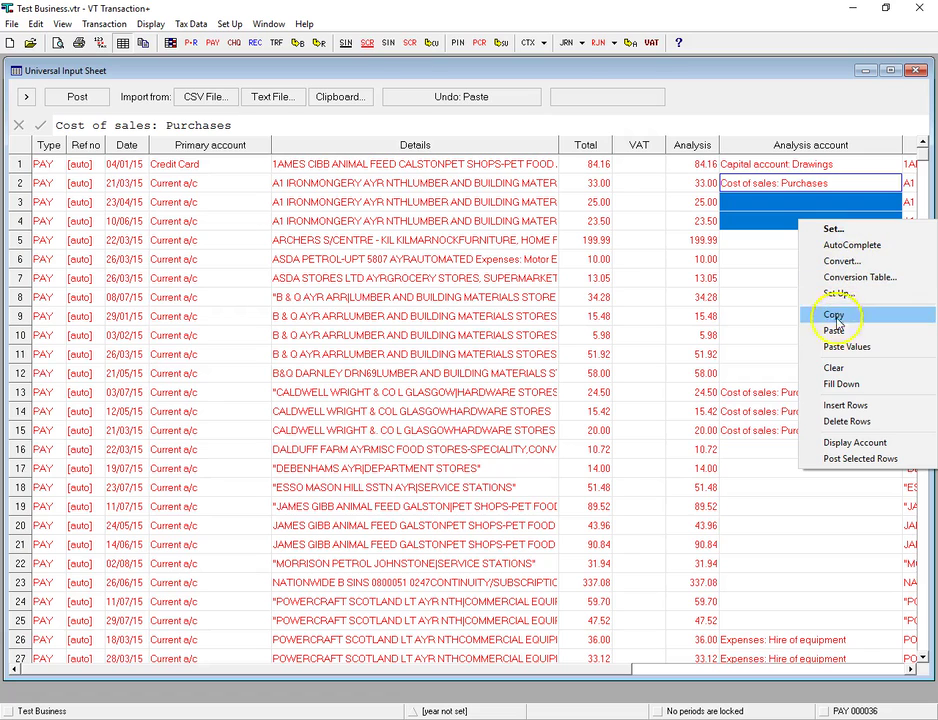
left_click(838, 385)
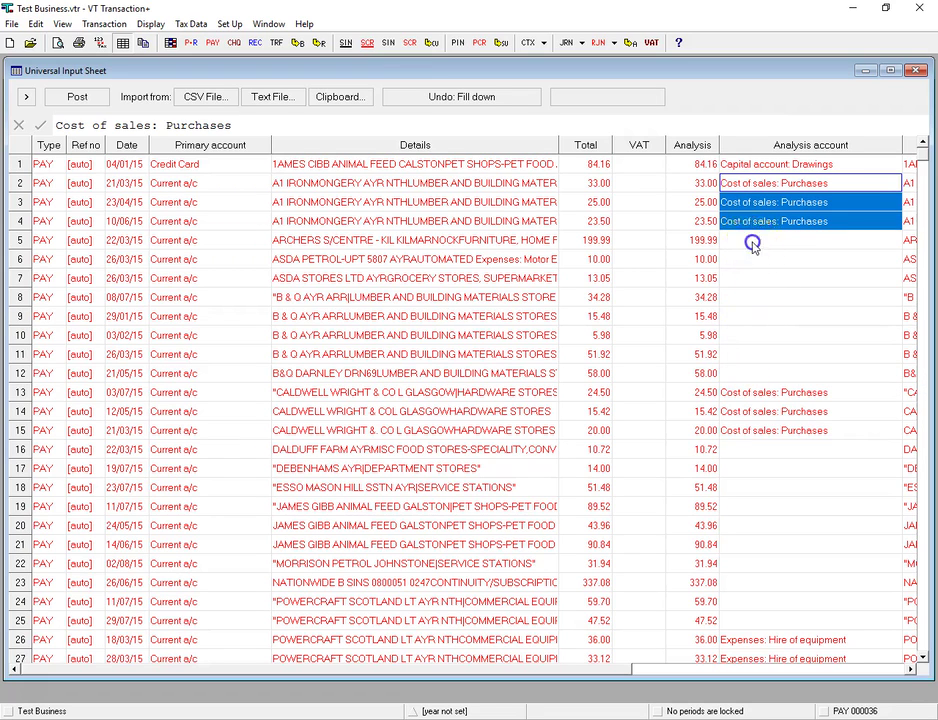
- Copy the Capital account: Drawings analysis account from row 1 to the Archers furniture payment in row 5
left_click(753, 246)
right_click(770, 167)
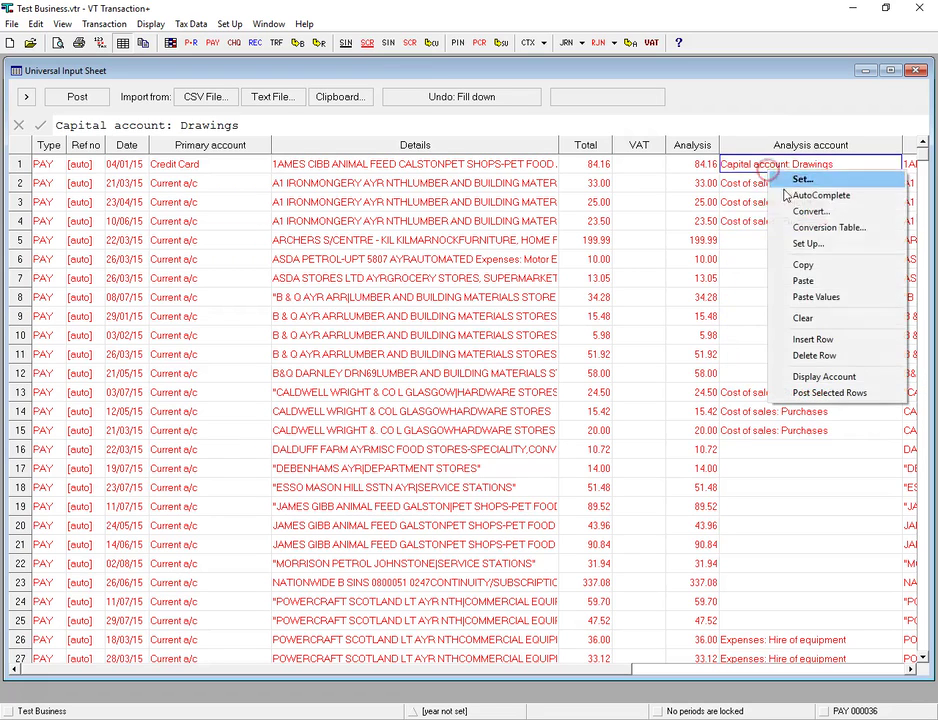
left_click(806, 267)
left_click(743, 241)
right_click(745, 242)
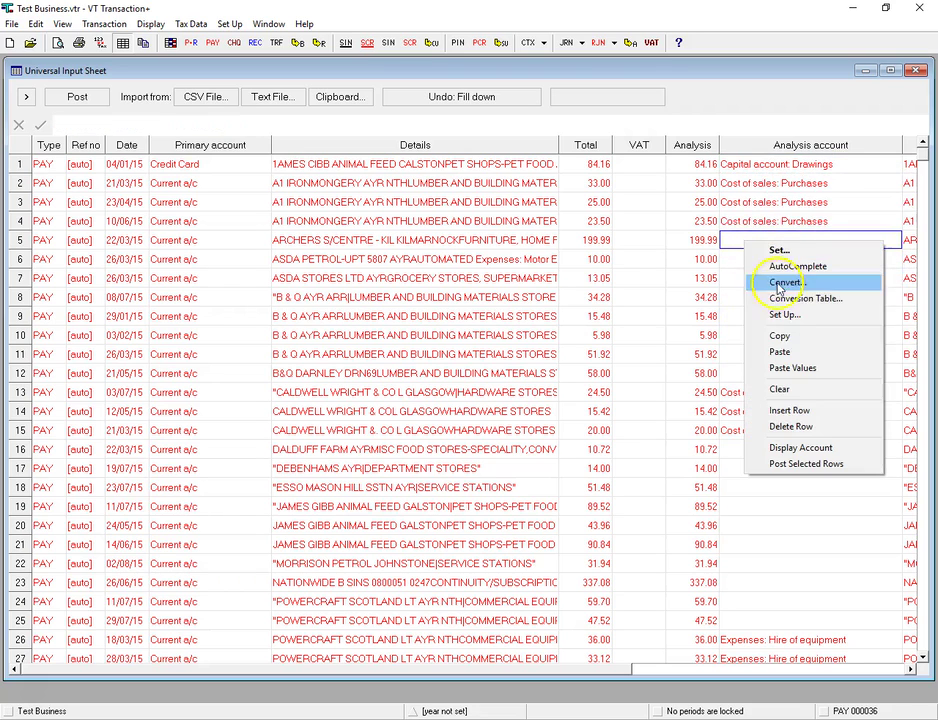
left_click(780, 352)
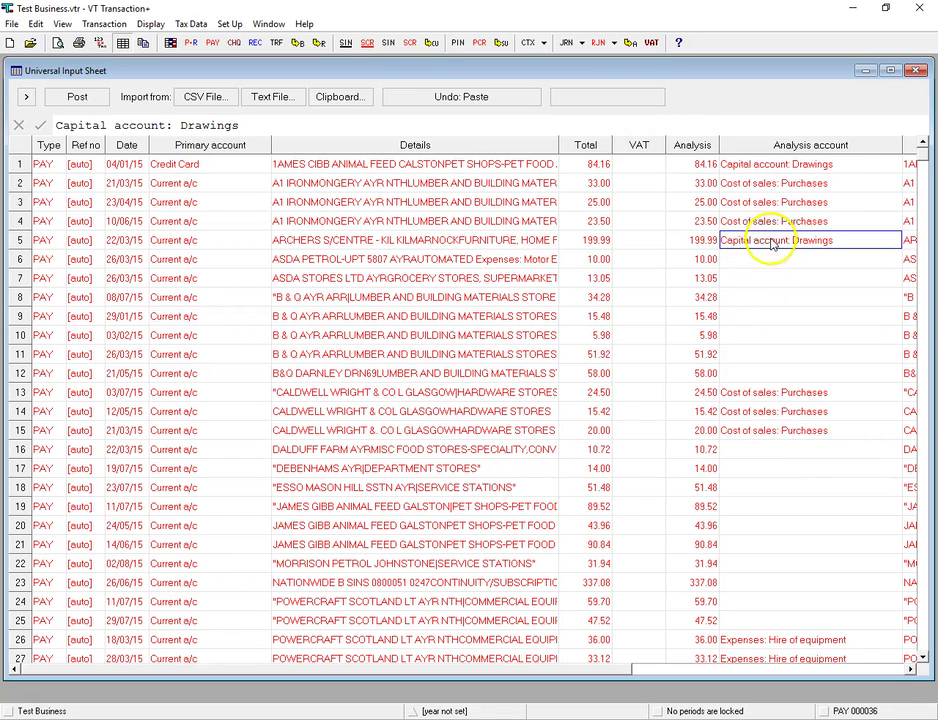
- Copy the Expenses: Motor expenses analysis account from row 91 to the Asda petrol payment in row 6
left_click(762, 254)
scroll(743, 318, "down", 20)
scroll(785, 400, "up", 17)
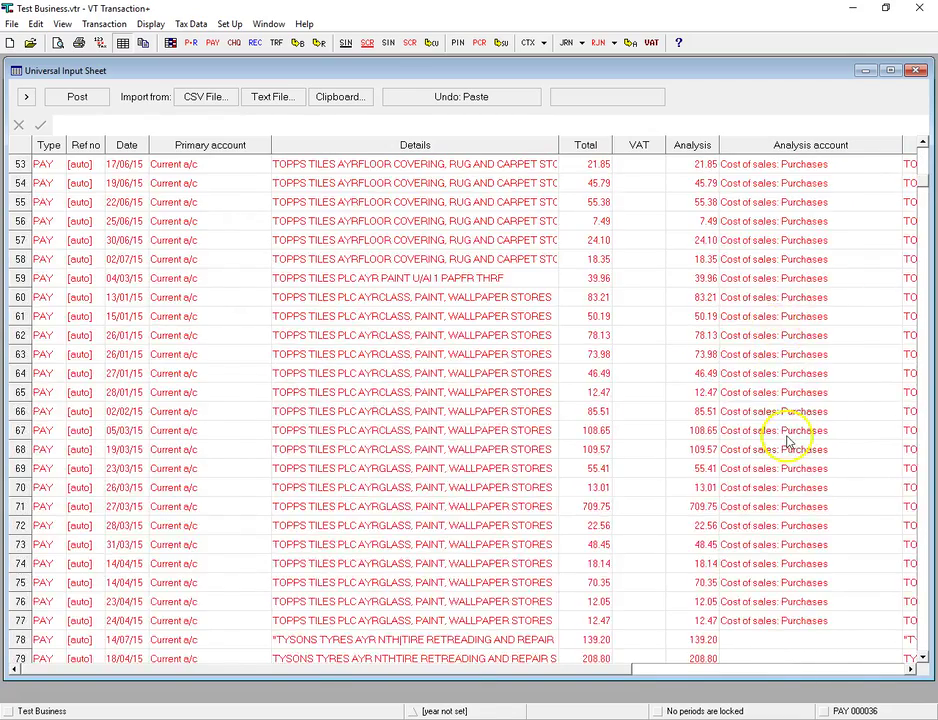
scroll(791, 437, "down", 17)
scroll(787, 400, "up", 9)
left_click(779, 390)
right_click(783, 391)
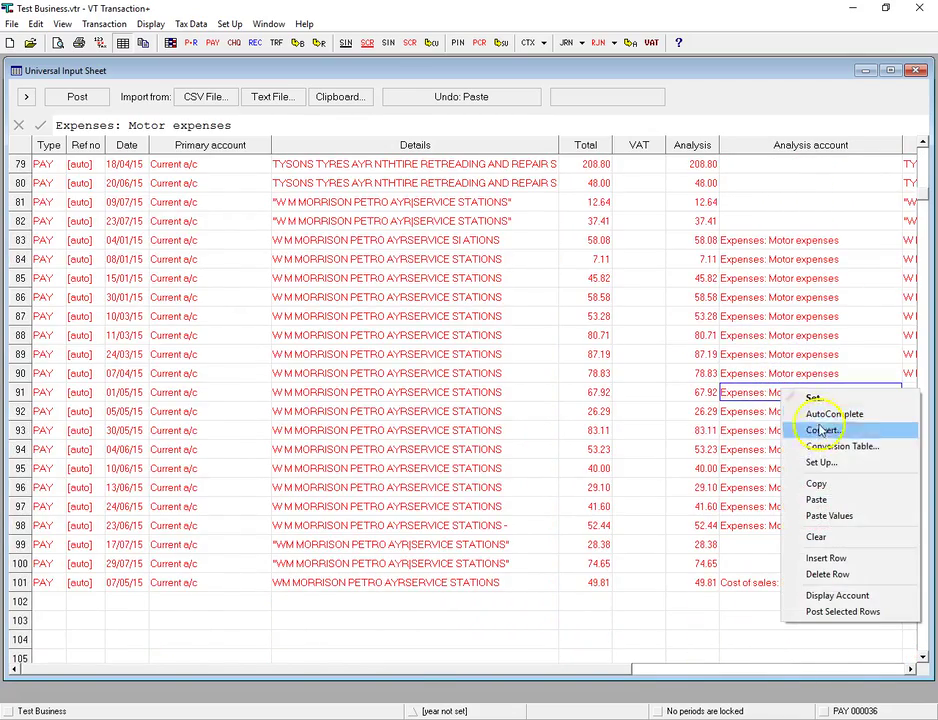
left_click(818, 484)
scroll(760, 260, "up", 20)
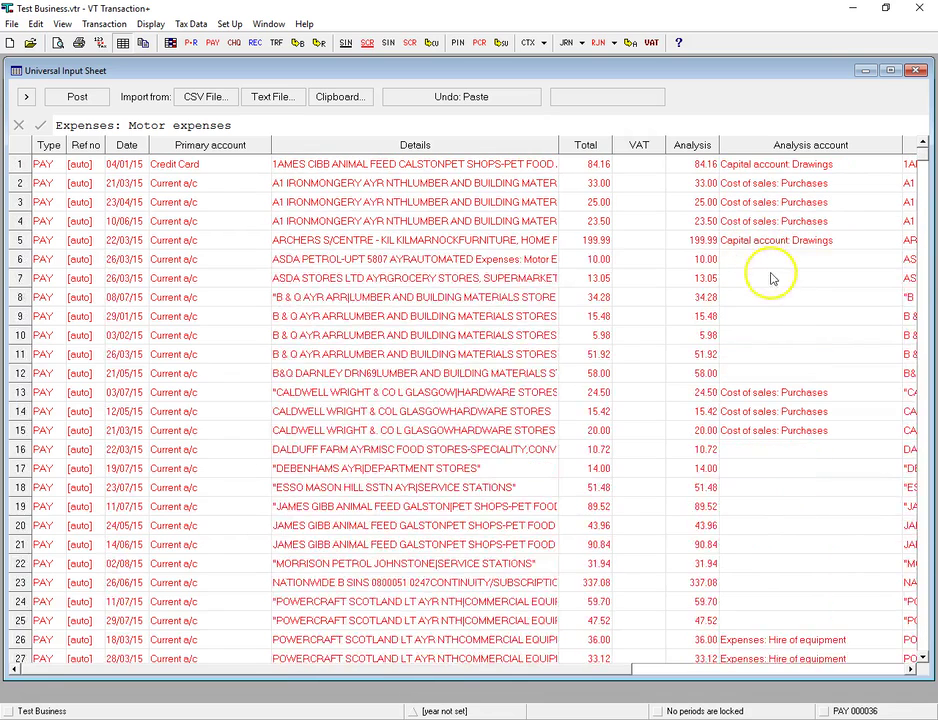
left_click(767, 262)
right_click(768, 263)
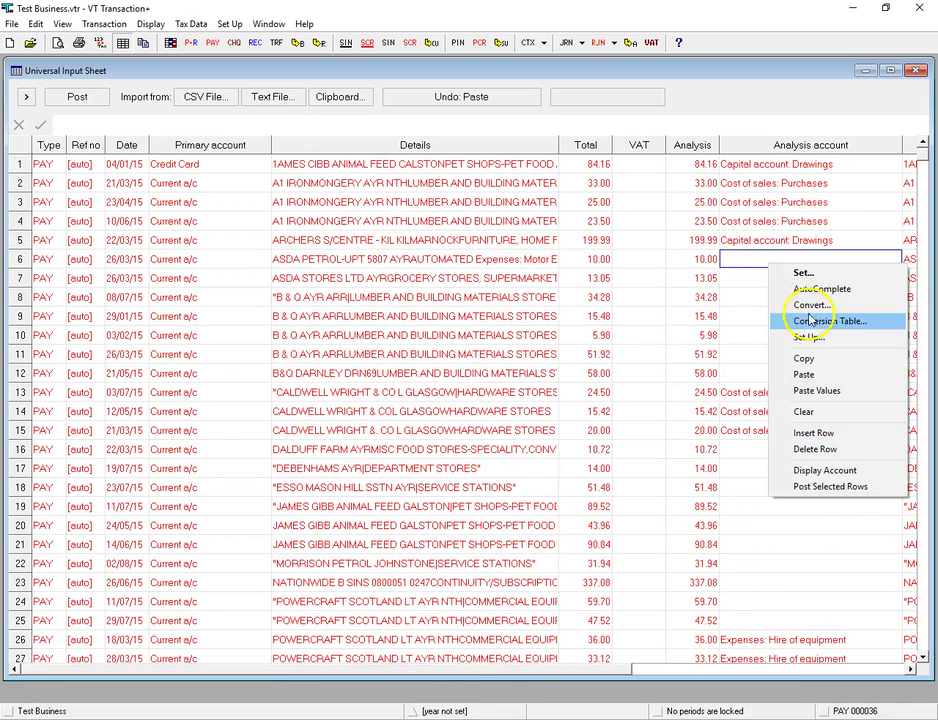
left_click(808, 374)
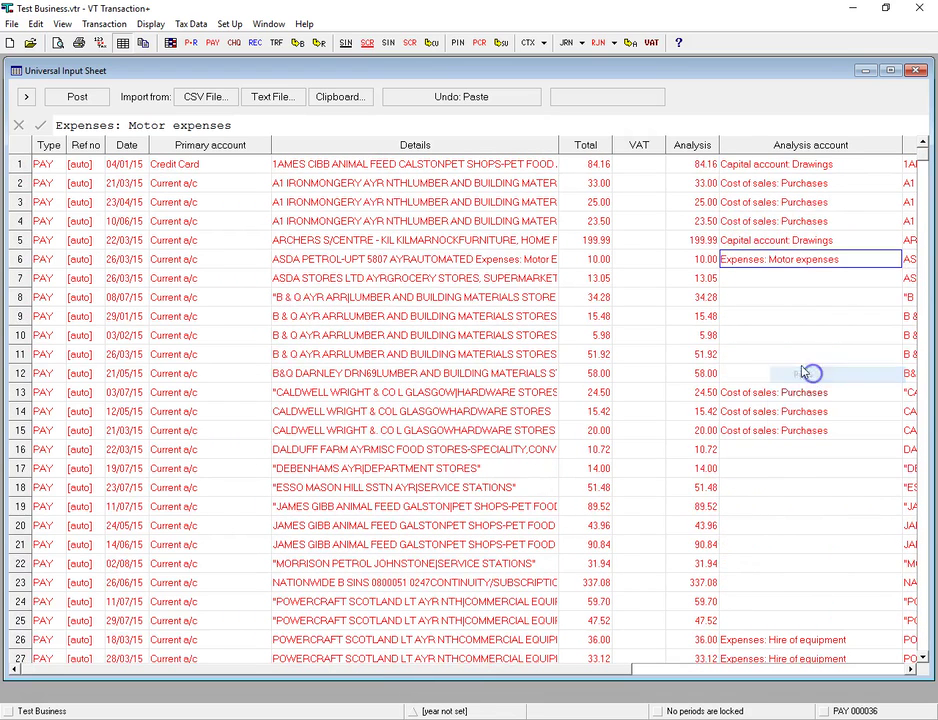
- Copy the Capital account: Drawings analysis account from row 1 to the Asda Stores grocery payment in row 7
left_click(740, 279)
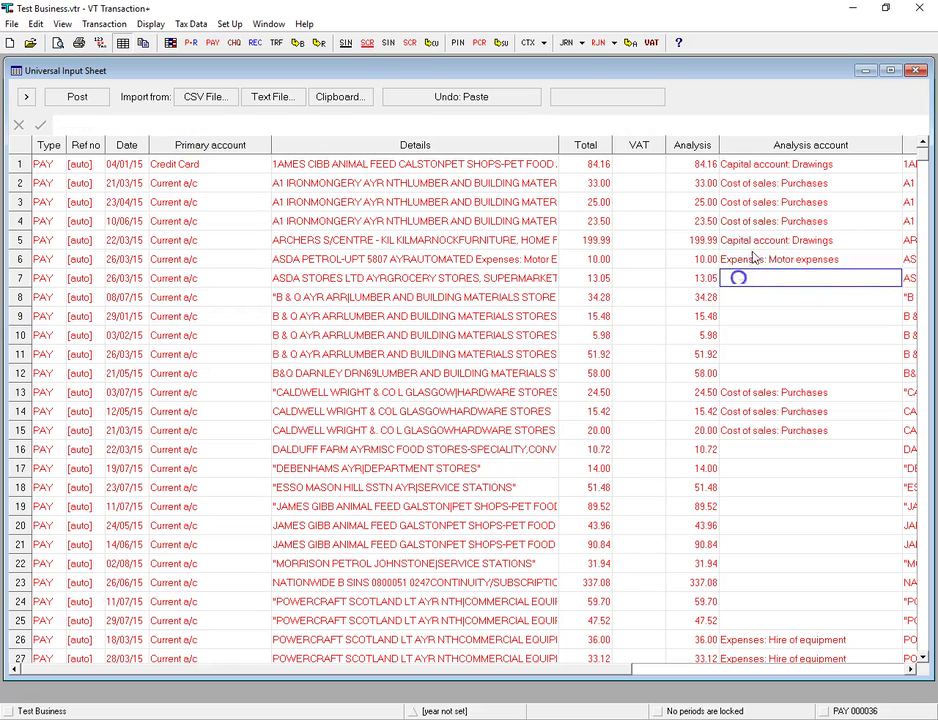
left_click(752, 173)
right_click(752, 170)
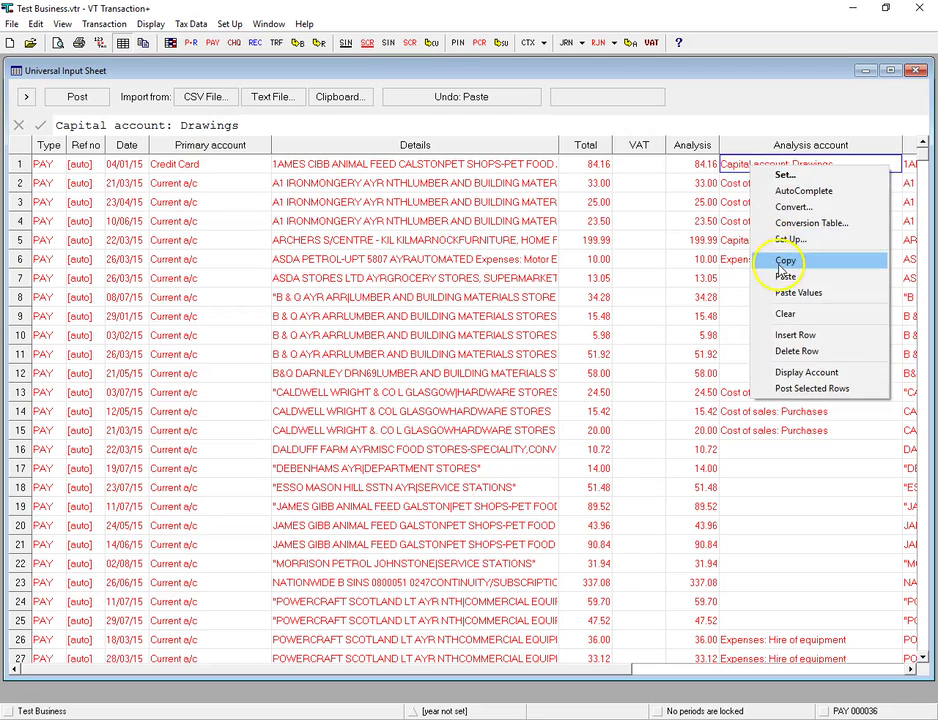
left_click(778, 262)
left_click(748, 280)
right_click(748, 280)
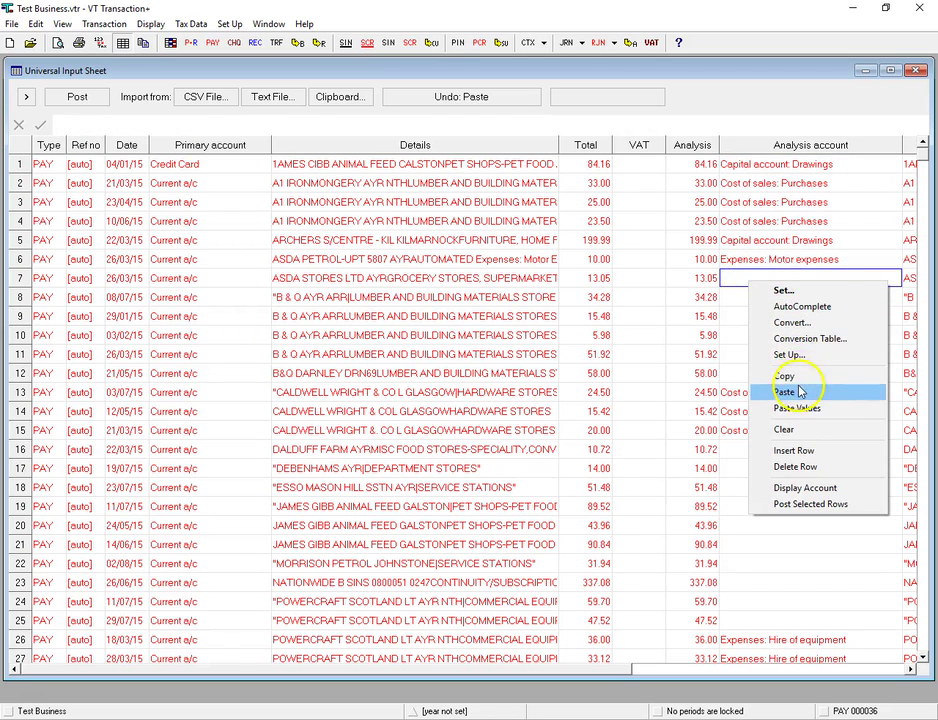
left_click(800, 389)
- Copy the Cost of sales: Purchases analysis account from row 3 to row 8 and fill it down through row 12 for the B & Q payments
left_click(754, 300)
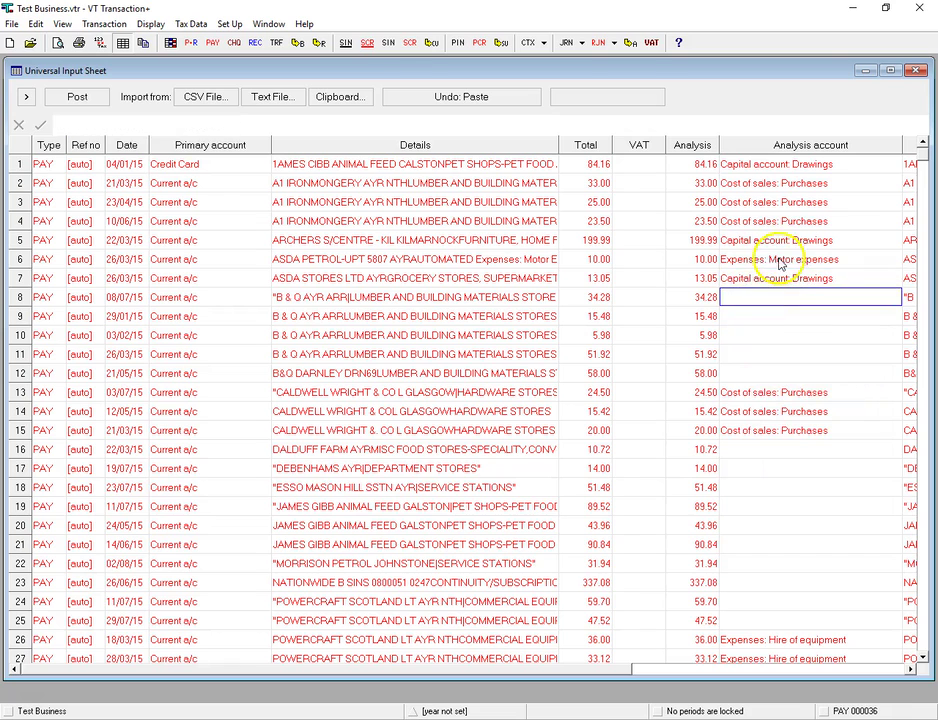
right_click(781, 201)
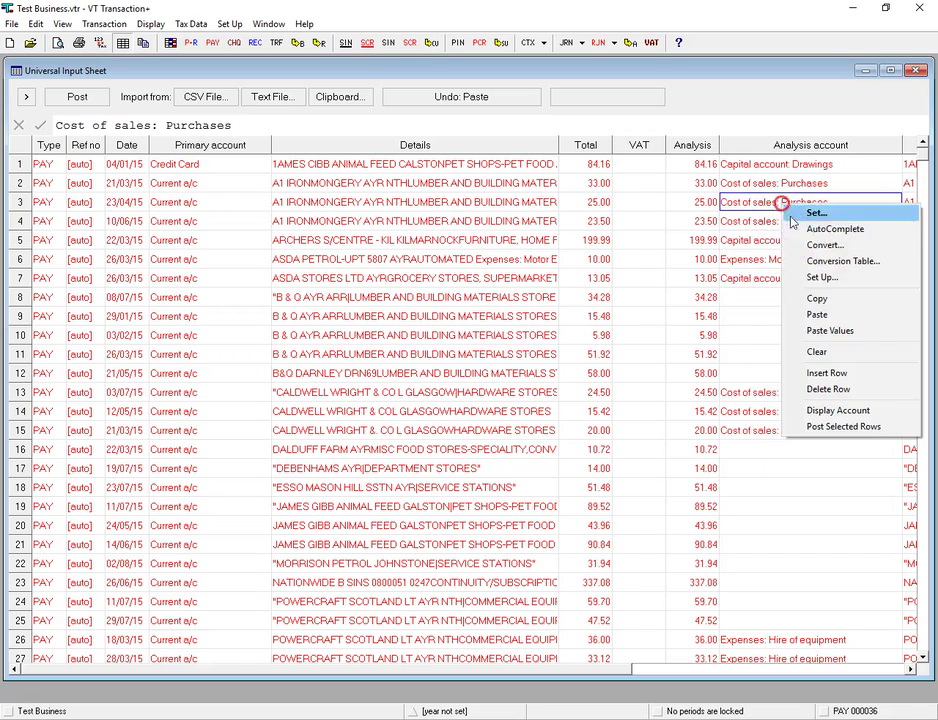
left_click(815, 297)
left_click(754, 297)
right_click(755, 298)
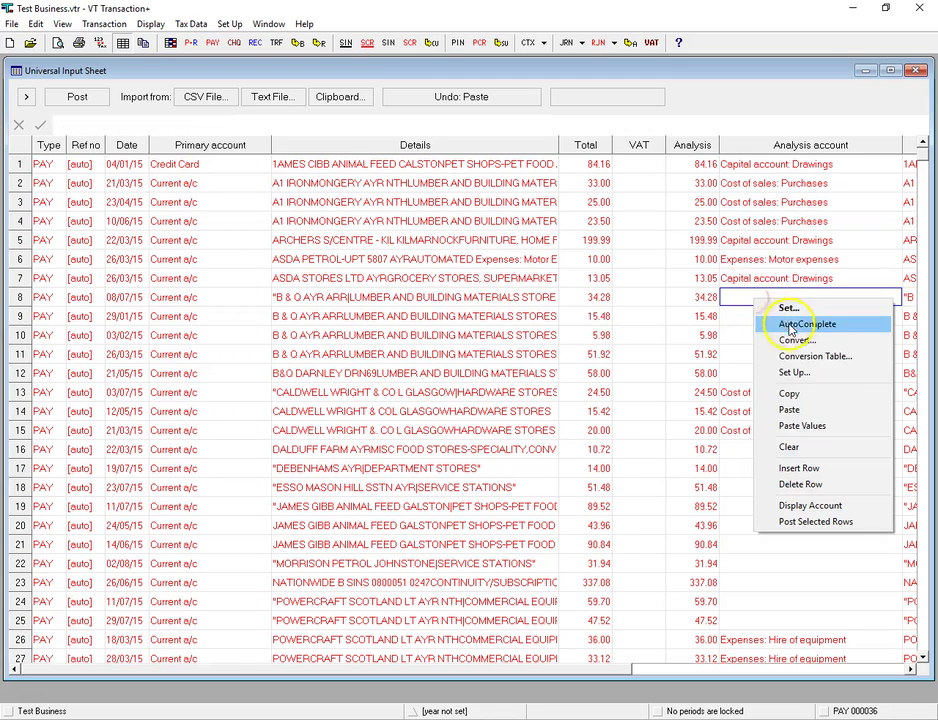
left_click(802, 410)
left_click_drag(754, 312, 746, 376)
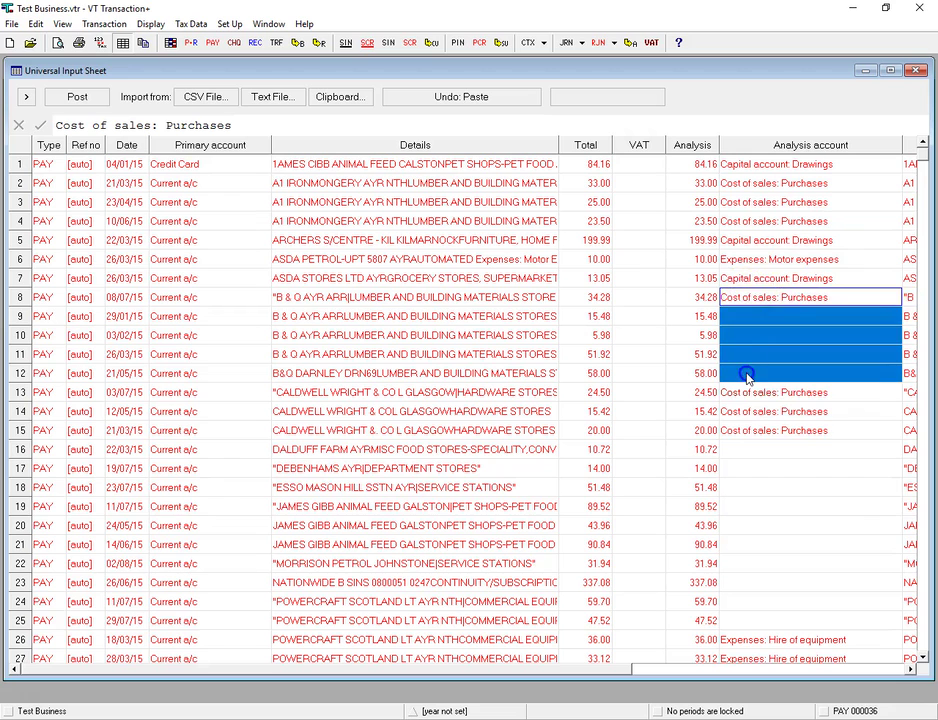
right_click(746, 377)
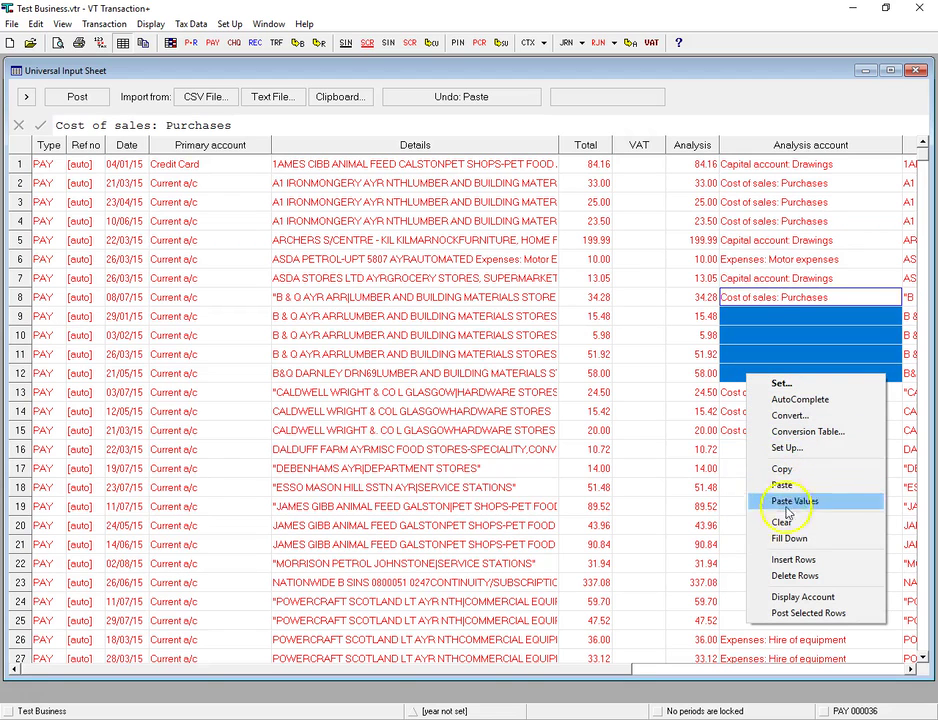
left_click(787, 540)
- Copy the Capital account: Drawings analysis account from row 1 to row 16 and fill it down to the Debenhams payment in row 17
left_click(768, 450)
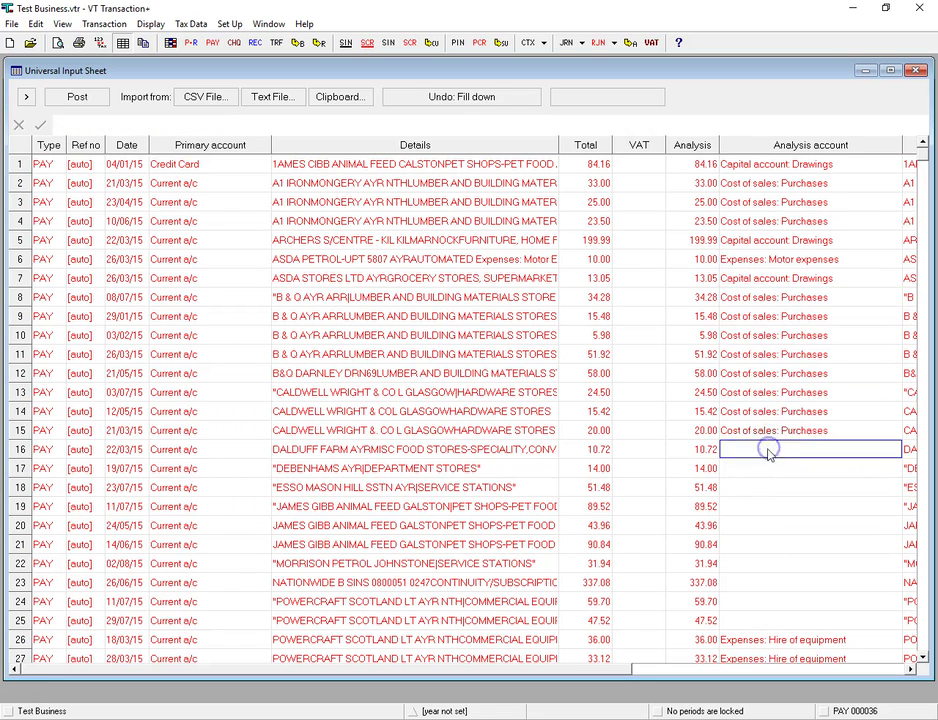
left_click(750, 170)
right_click(748, 170)
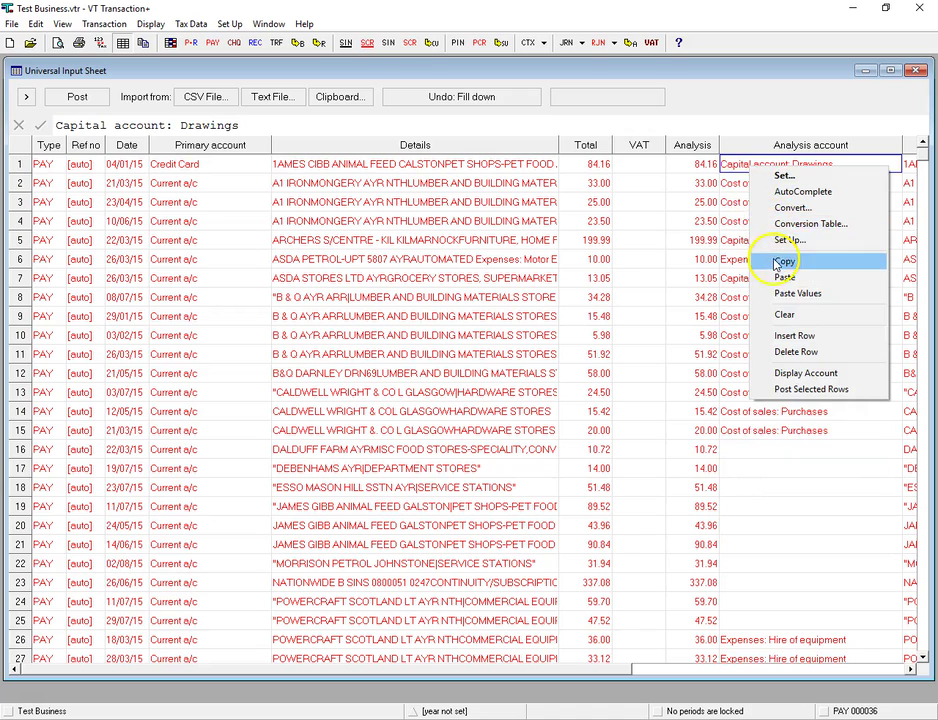
left_click(760, 260)
left_click(753, 450)
right_click(751, 455)
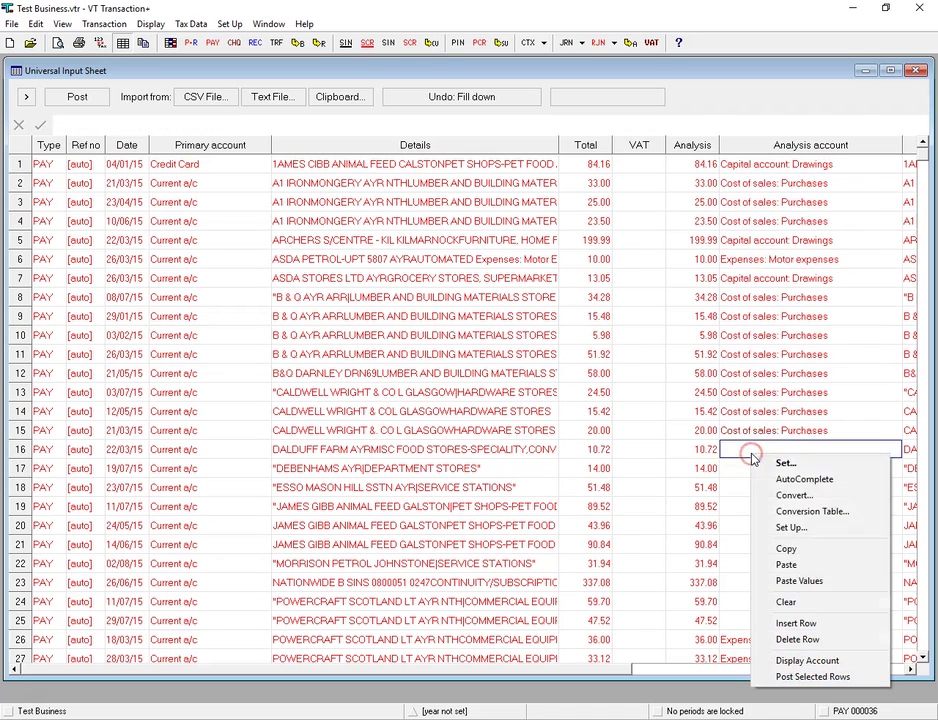
left_click(806, 562)
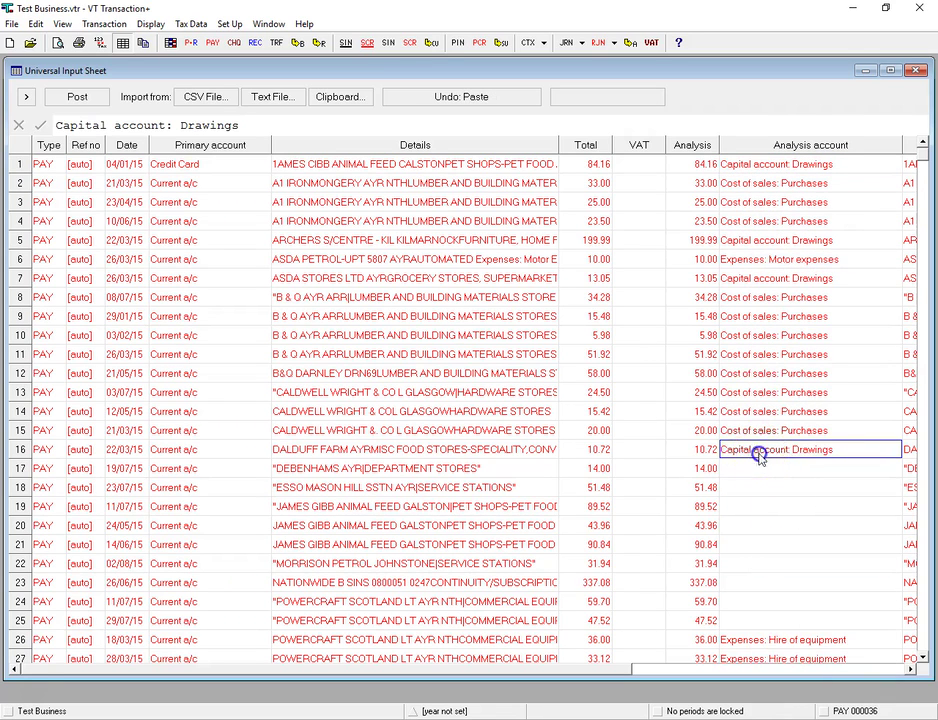
left_click(757, 471)
right_click(757, 474)
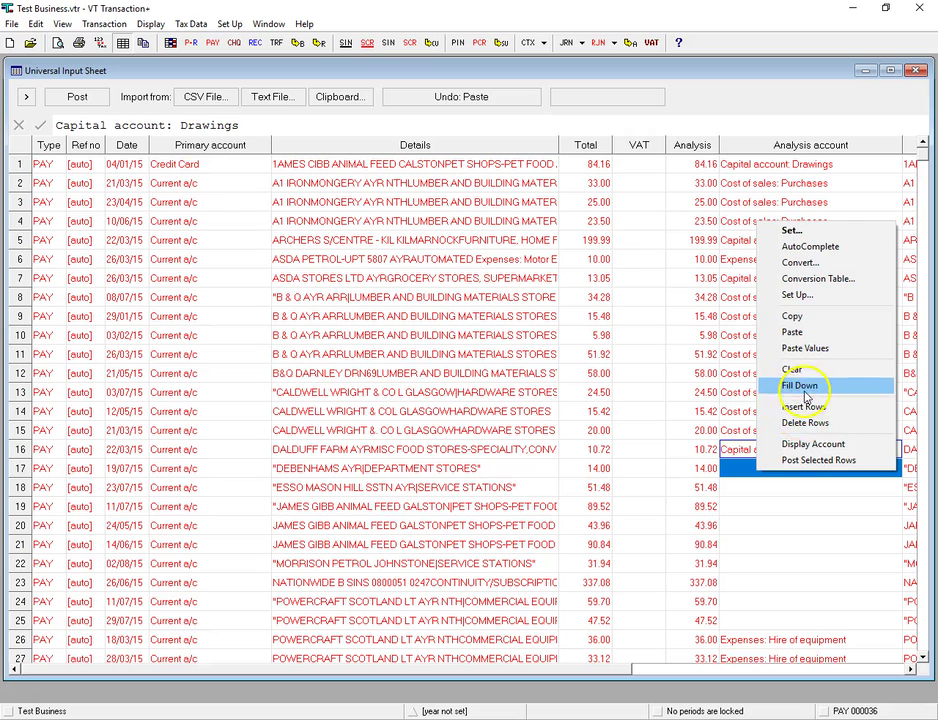
left_click(810, 327)
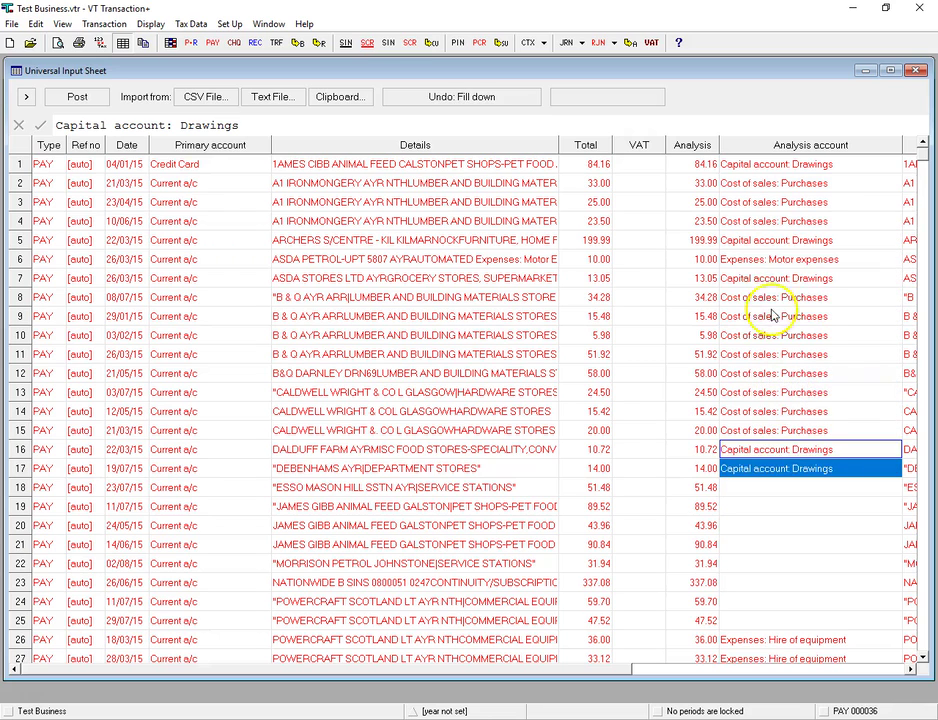
- Copy the Expenses: Motor expenses analysis account from row 6 to the Esso service station payment in row 18
left_click(767, 262)
right_click(767, 262)
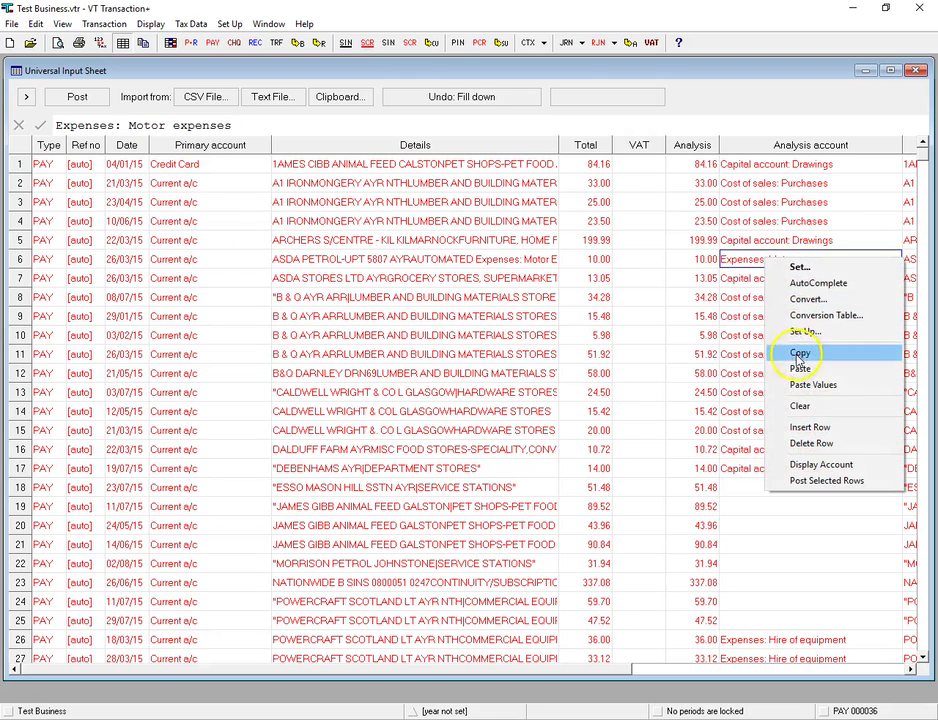
left_click(797, 354)
left_click(762, 493)
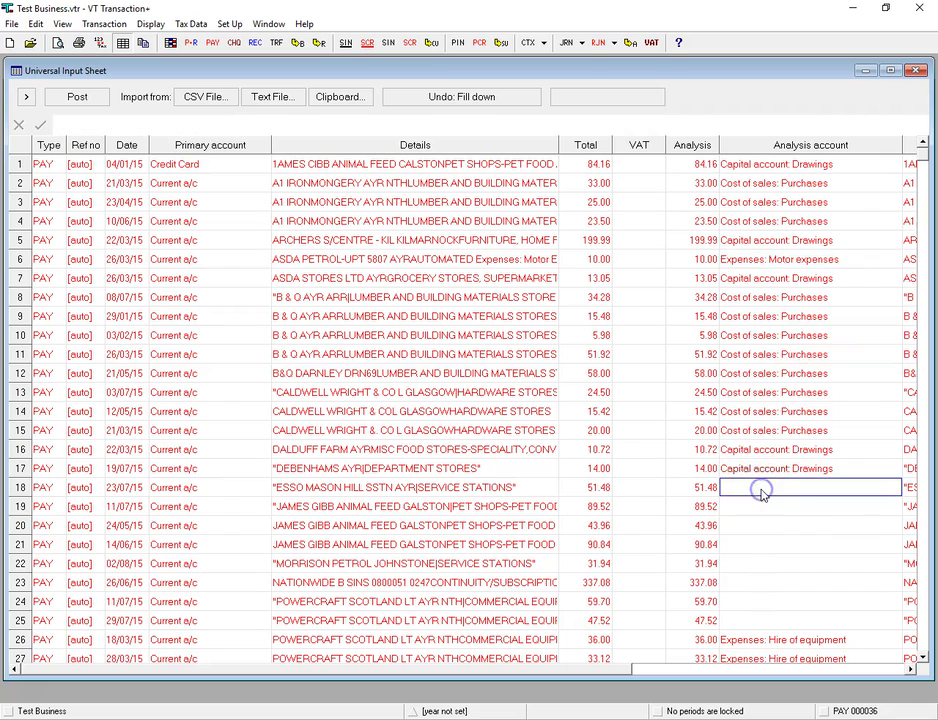
right_click(761, 491)
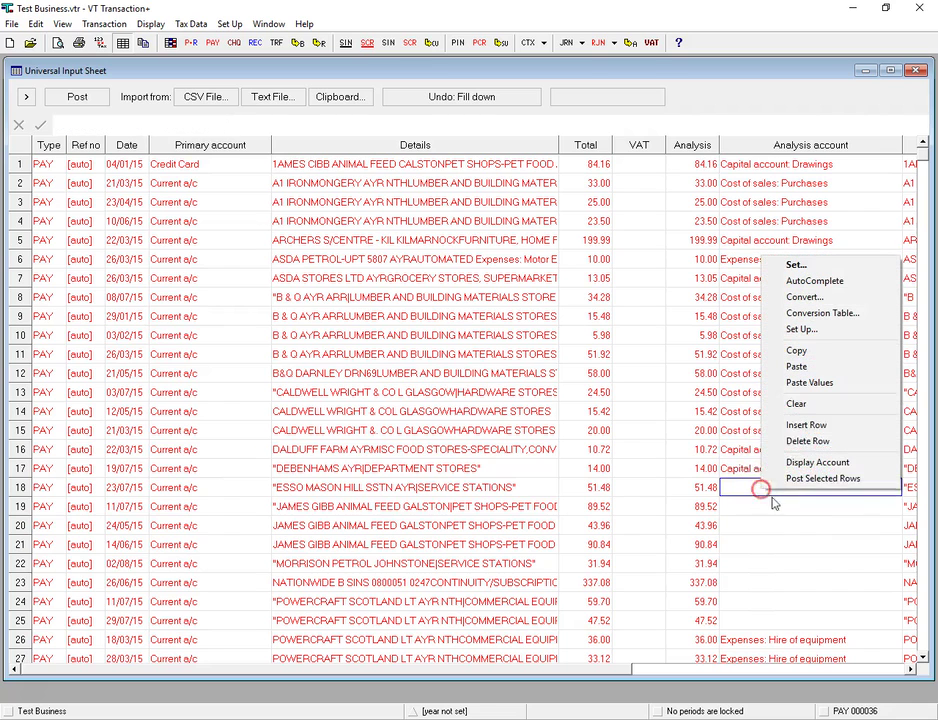
left_click(796, 366)
- Copy the Capital account: Drawings analysis account from row 1 to row 19 and fill it down through row 21 for the animal feed payments
left_click(748, 166)
right_click(769, 168)
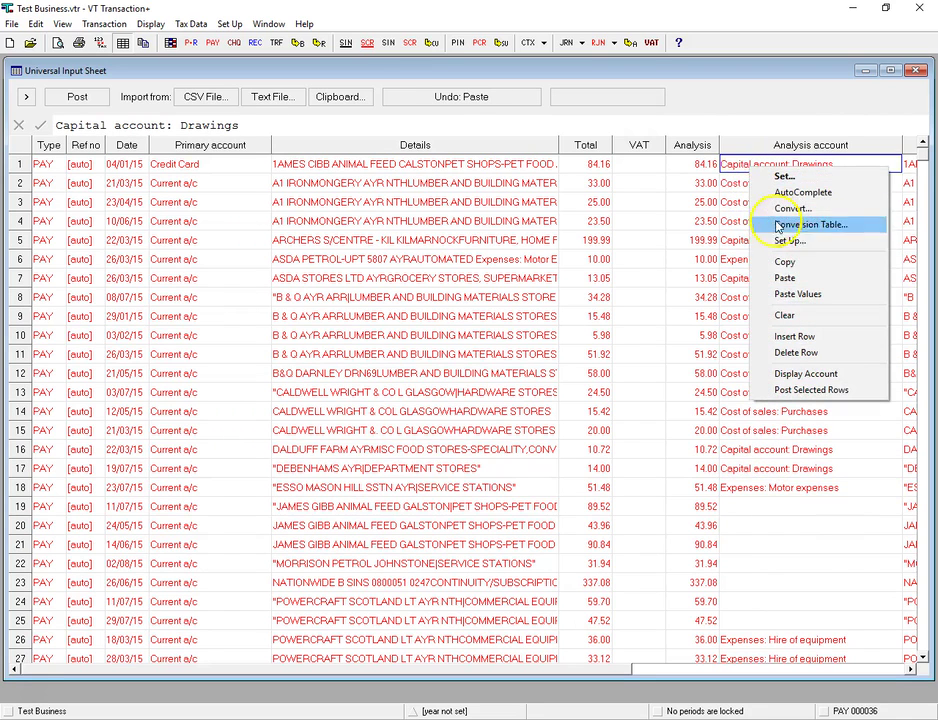
left_click(780, 262)
left_click(750, 506)
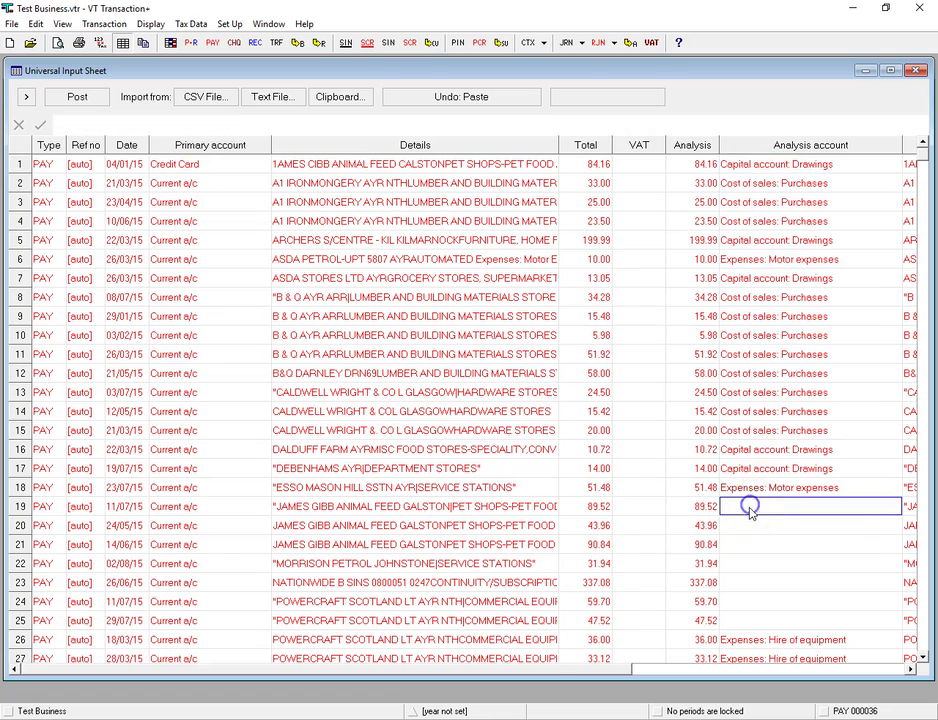
right_click(751, 508)
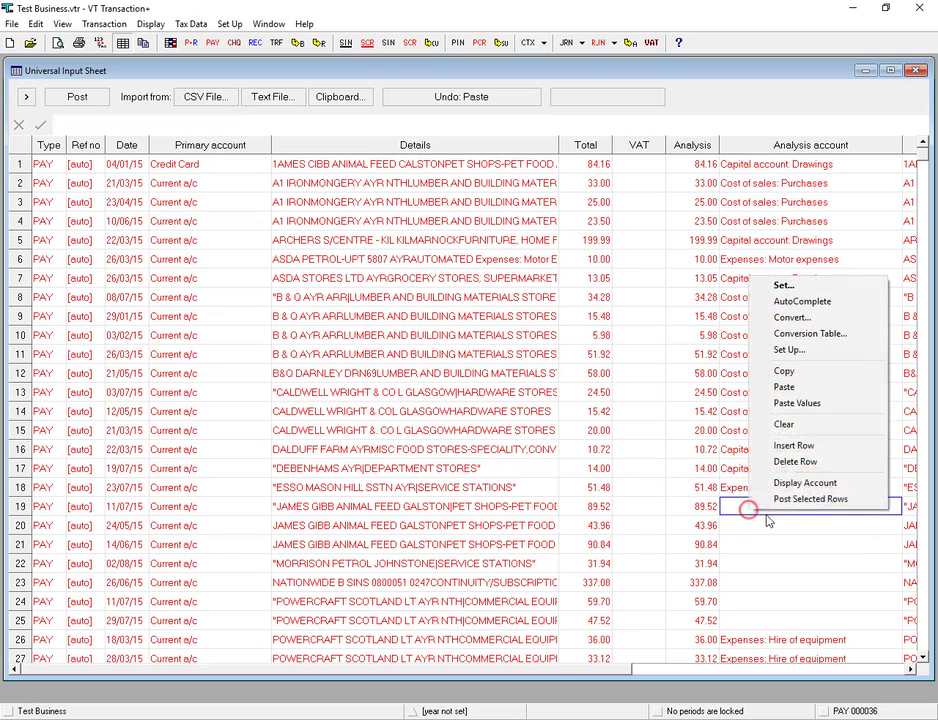
left_click(784, 388)
left_click_drag(789, 521, 788, 540)
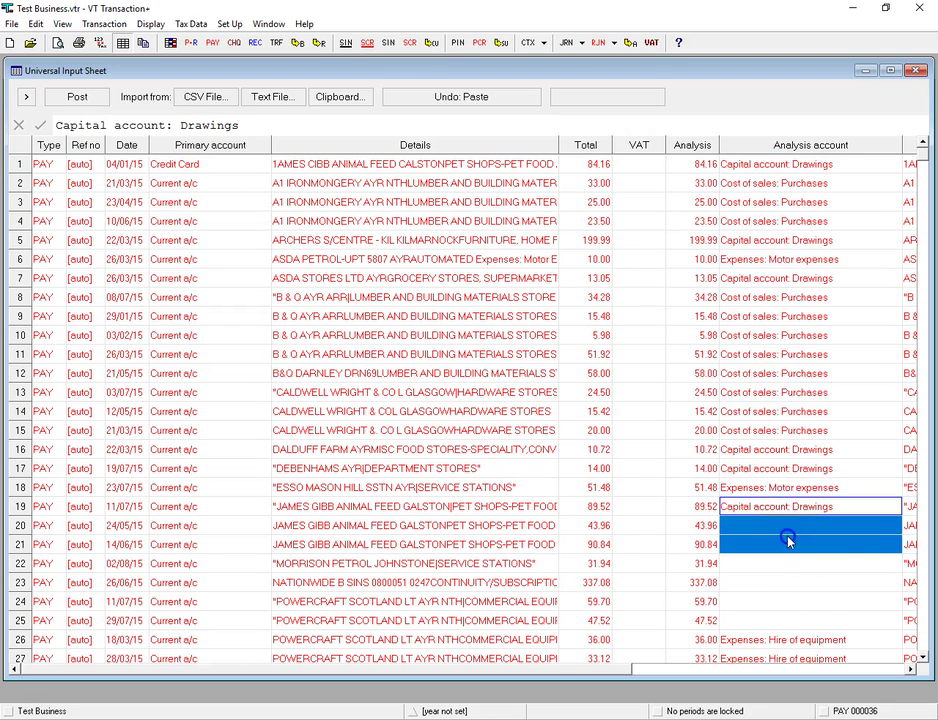
right_click(788, 547)
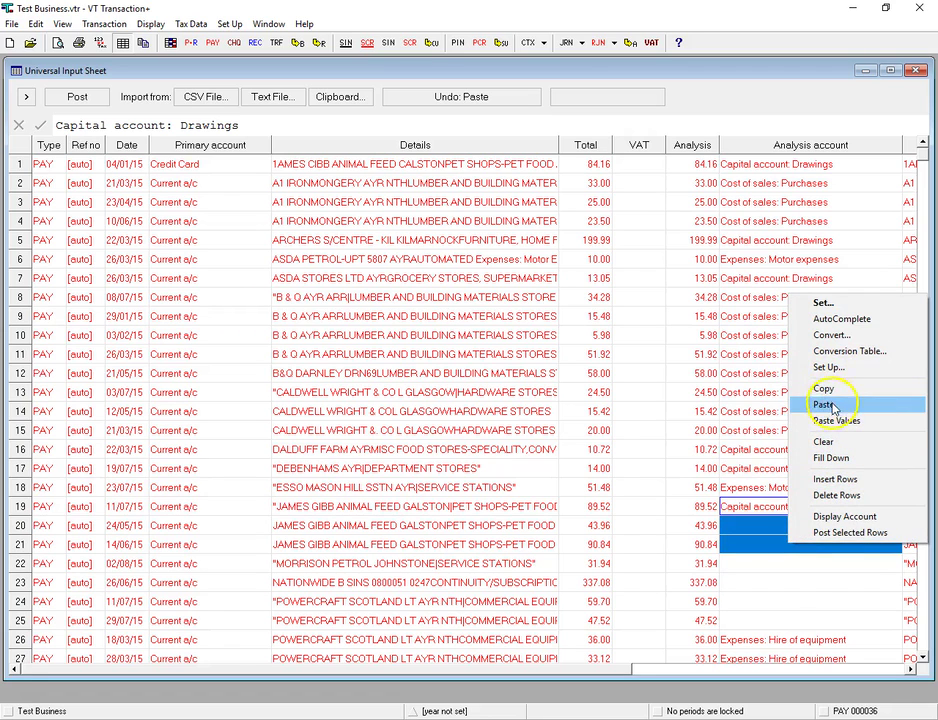
left_click(832, 459)
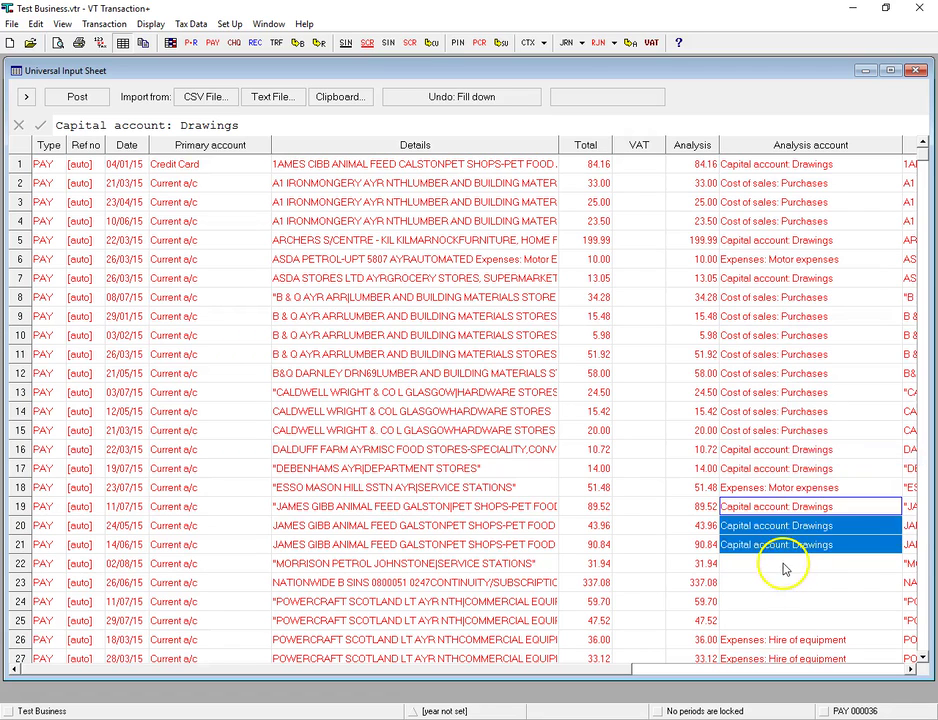
- Copy the Expenses: Motor expenses analysis account from row 18 to the Morrison petrol payment in row 22
left_click(784, 565)
right_click(779, 491)
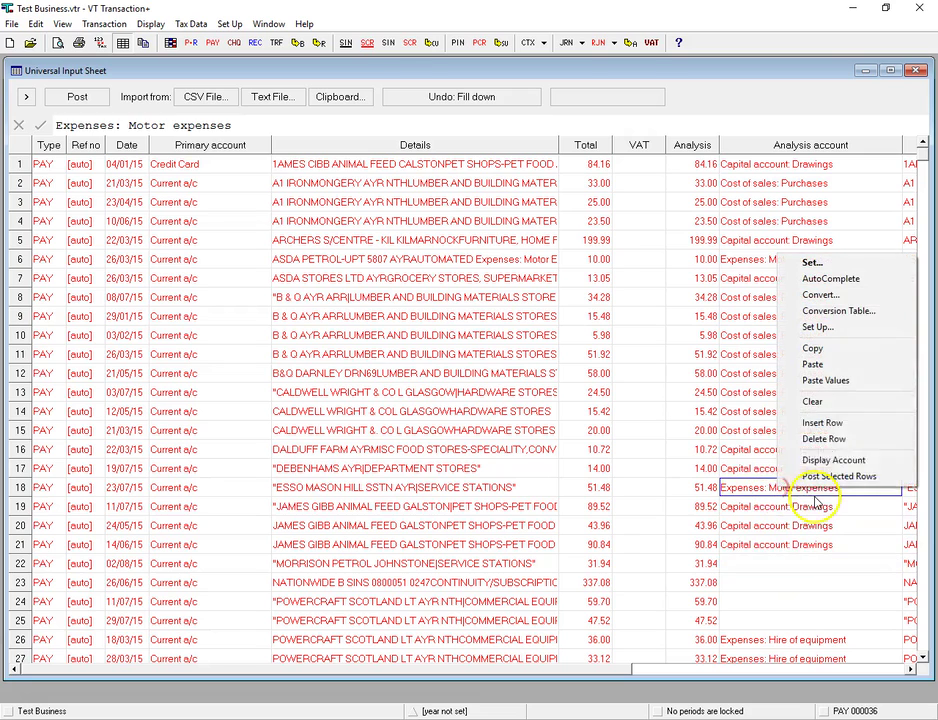
left_click(812, 362)
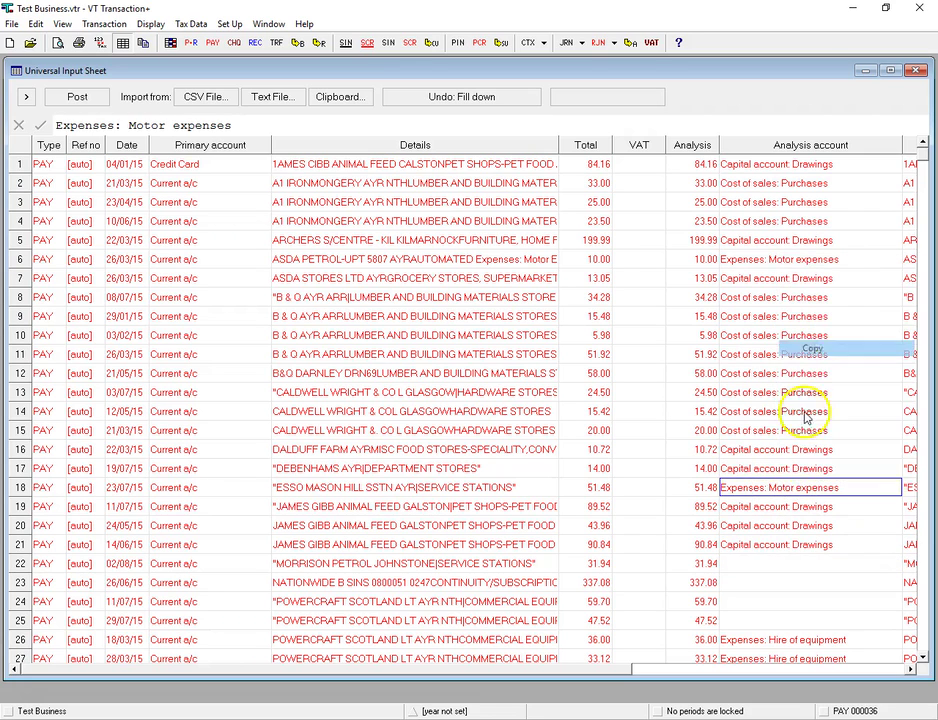
left_click(768, 565)
right_click(768, 565)
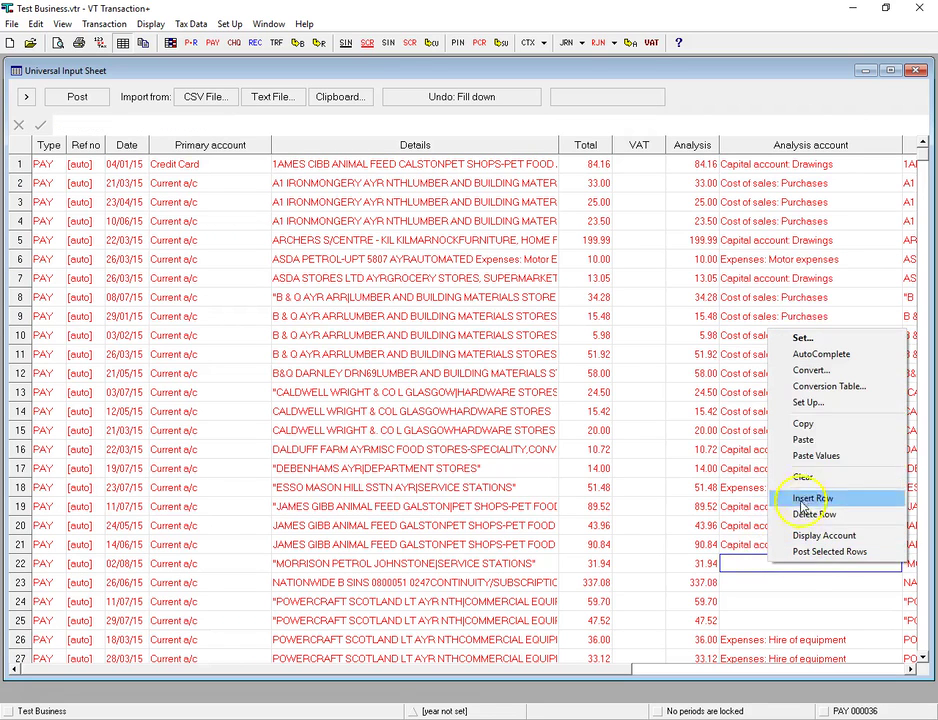
left_click(800, 437)
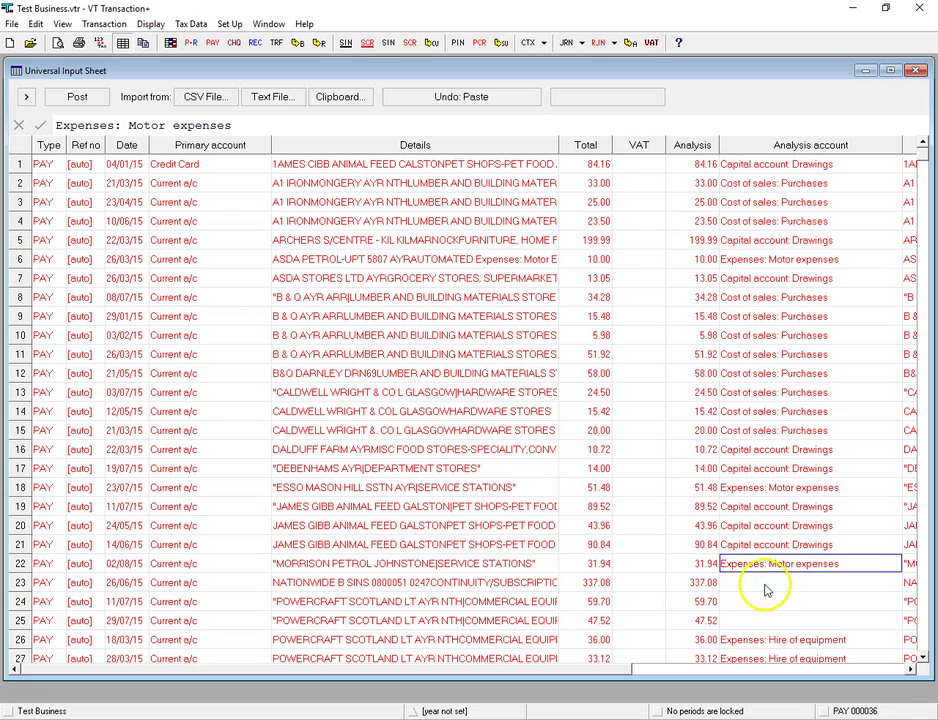
- Copy the Capital account: Drawings analysis account from row 21 to the Nationwide subscription payment in row 23
left_click(766, 584)
right_click(768, 547)
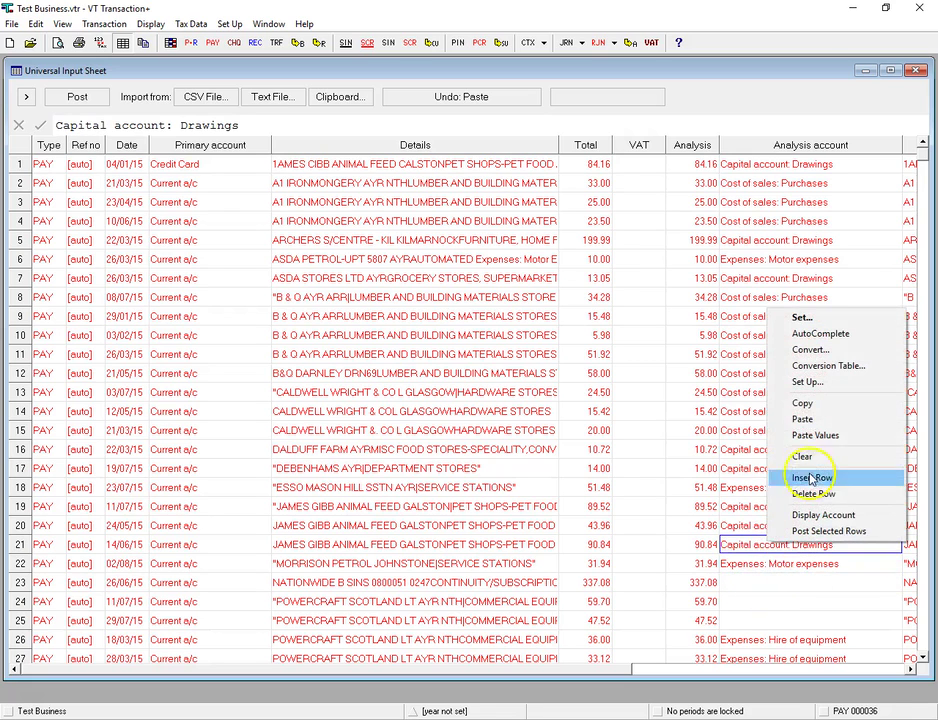
left_click(805, 403)
right_click(788, 584)
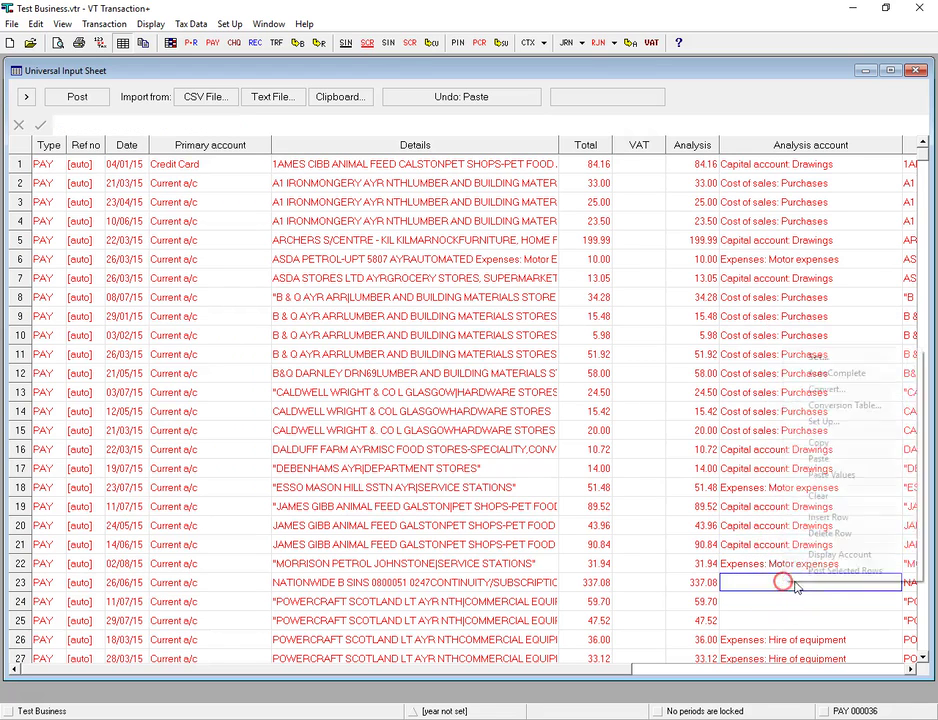
left_click(817, 459)
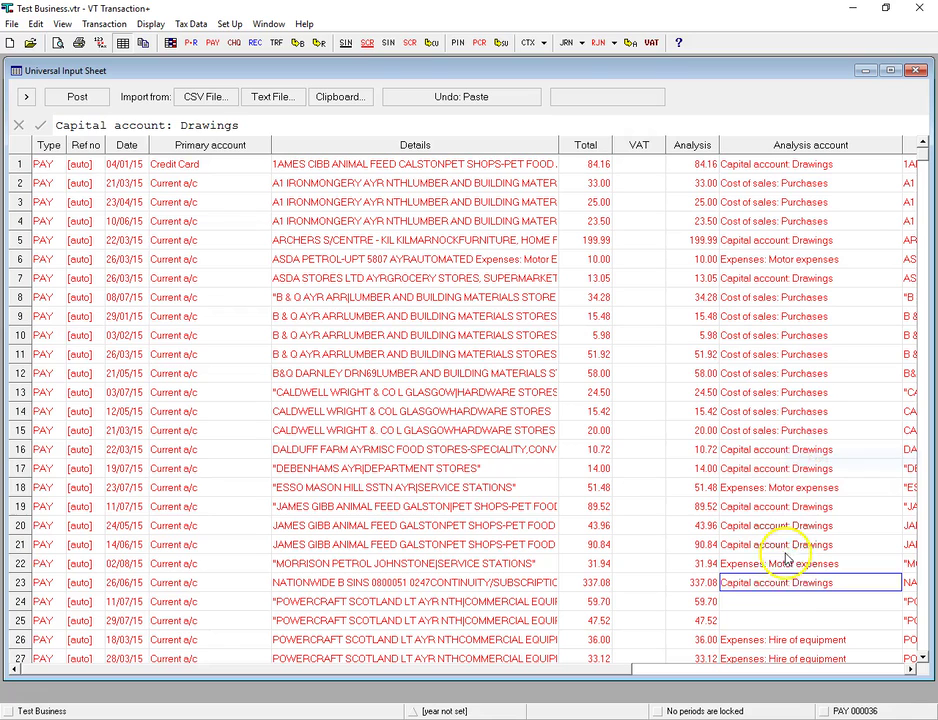
- Copy the Expenses: Hire of equipment analysis account from row 26 to row 24 and fill it down to row 25 for the Powercraft payments
left_click(771, 604)
left_click(778, 640)
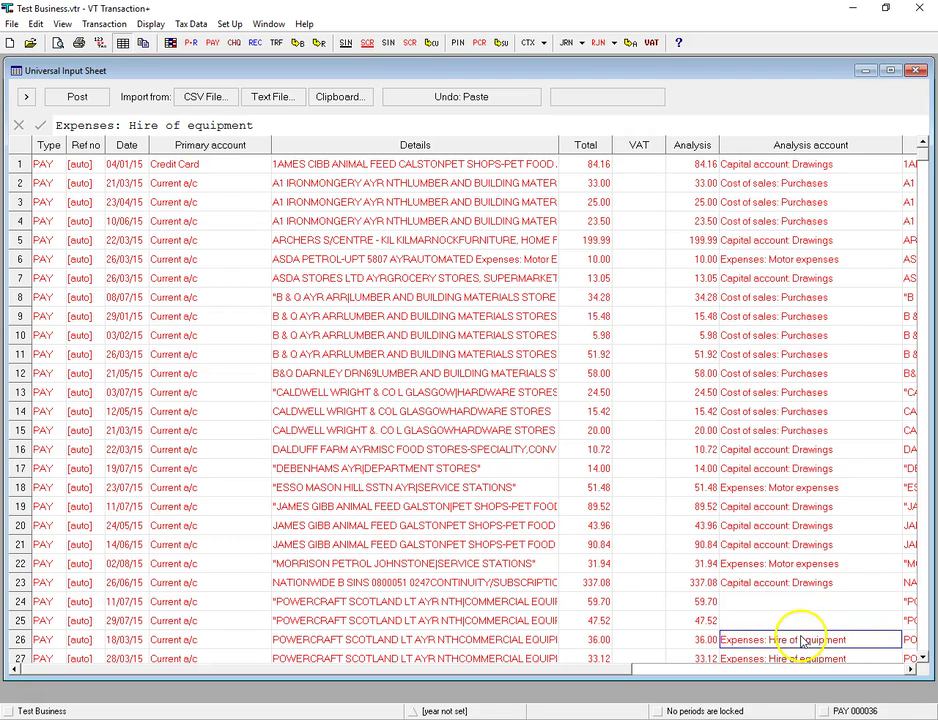
right_click(800, 640)
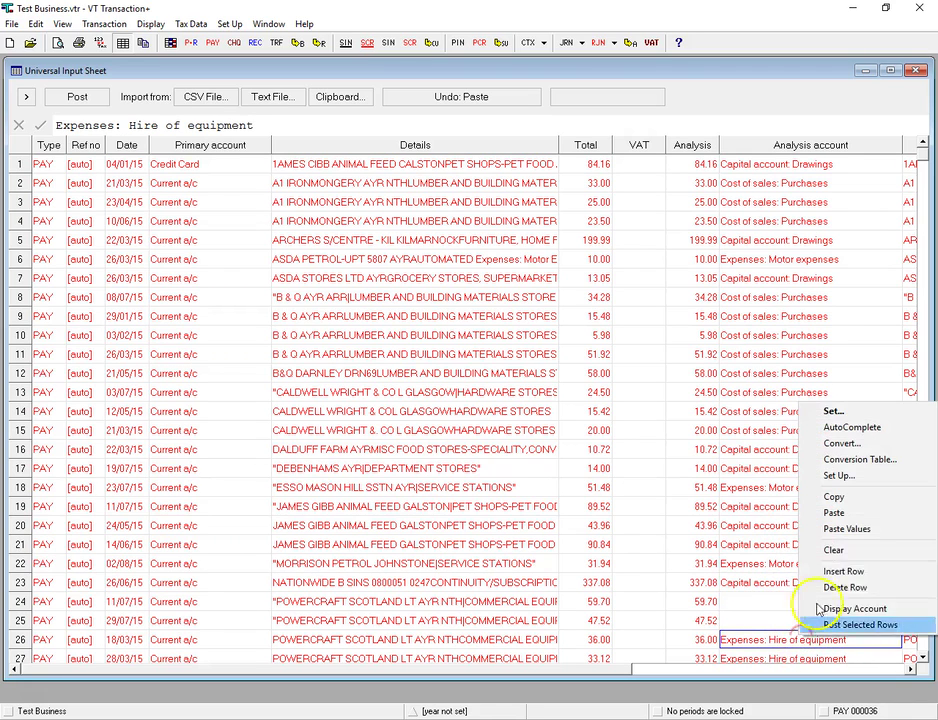
left_click(835, 499)
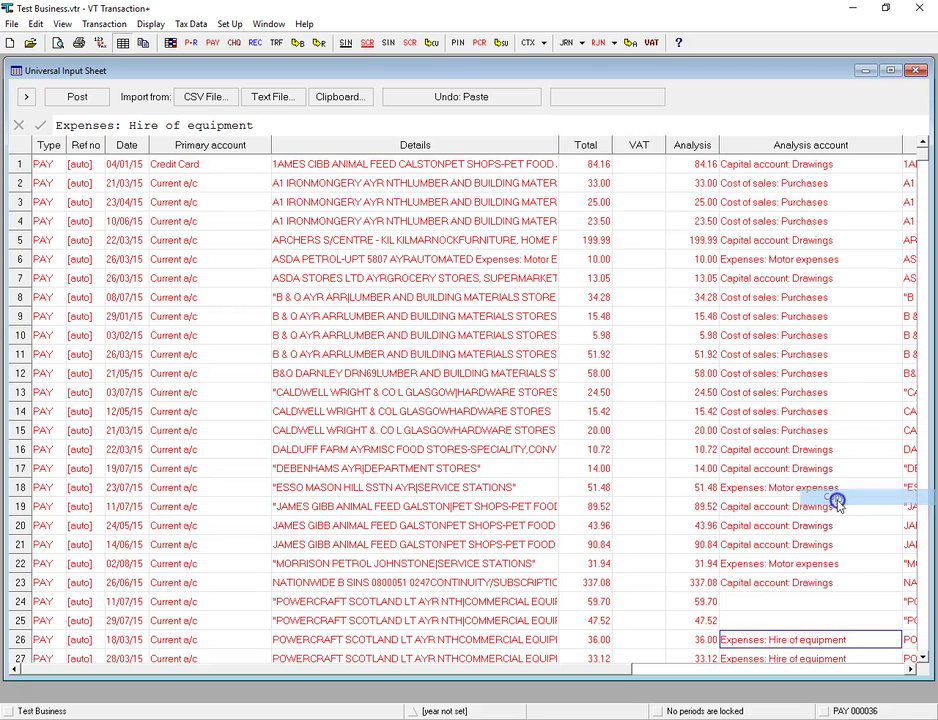
left_click(778, 601)
right_click(778, 601)
left_click(888, 482)
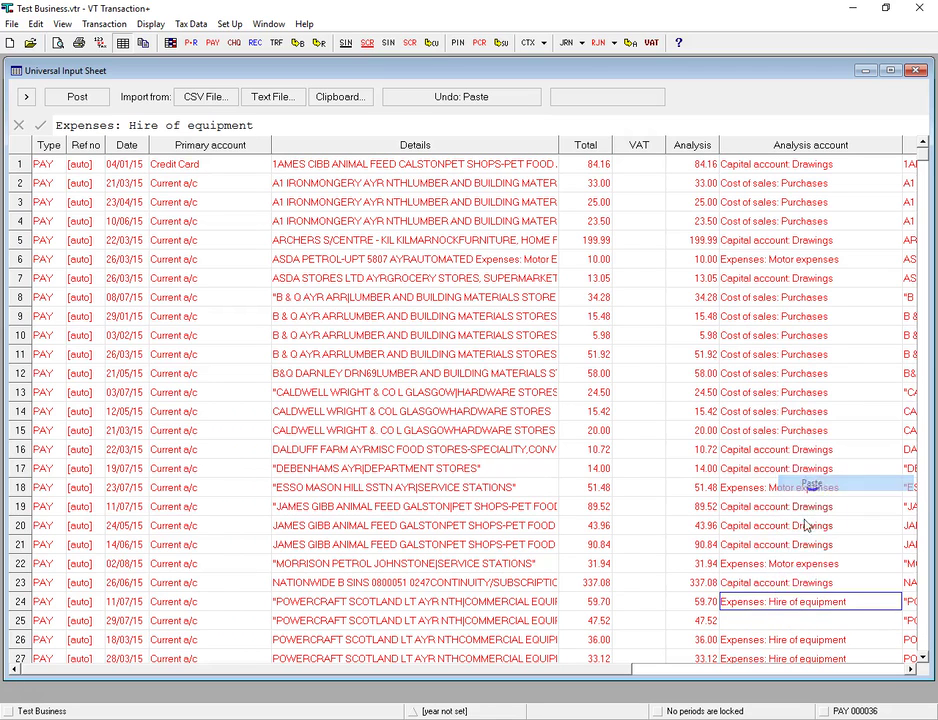
left_click(783, 621)
right_click(782, 624)
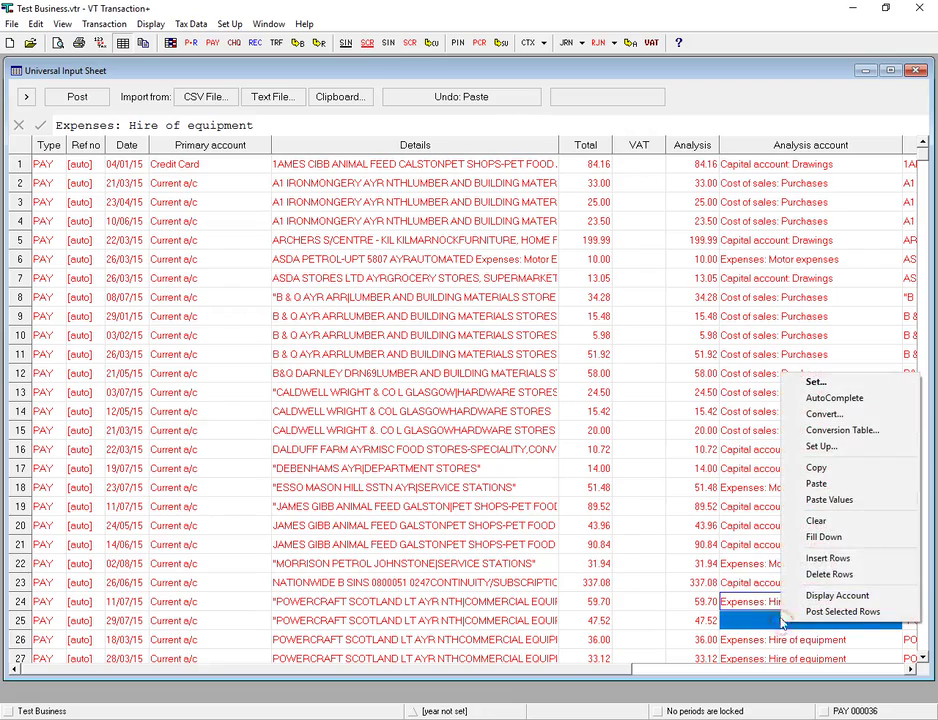
left_click(818, 538)
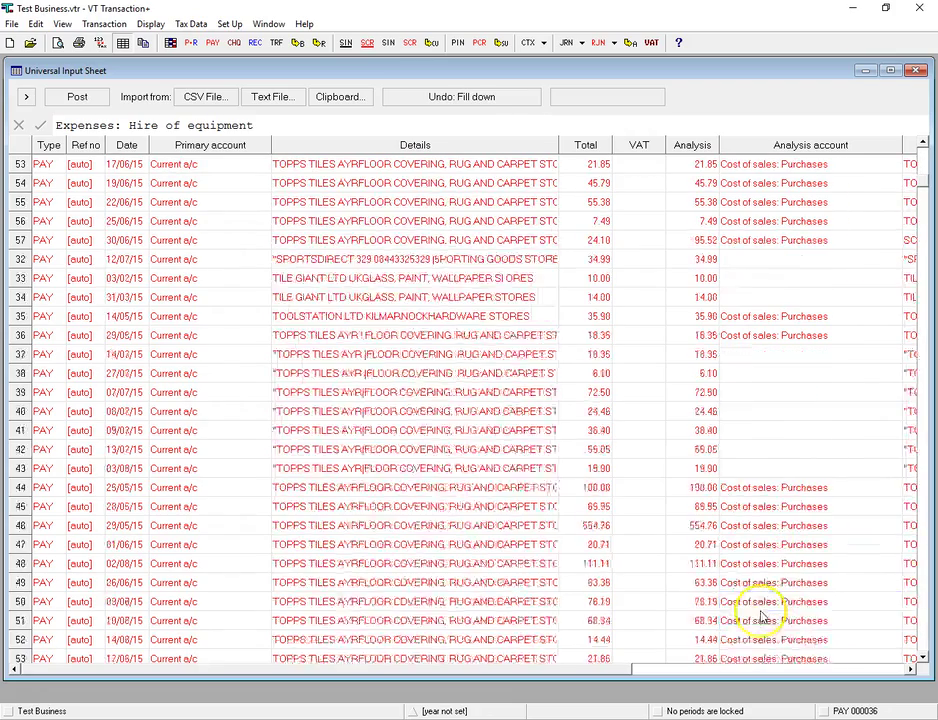
- Set the analysis account of the Sportsdirect payment in row 32 to Drawings in the Capital account ledger
scroll(770, 525, "down", 9)
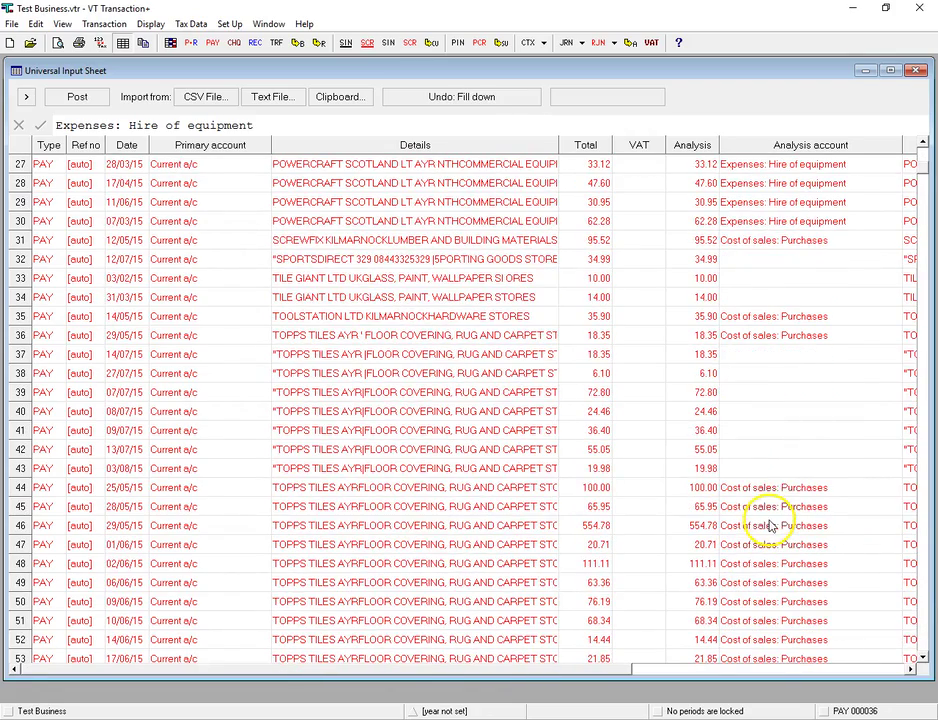
left_click(741, 262)
right_click(760, 263)
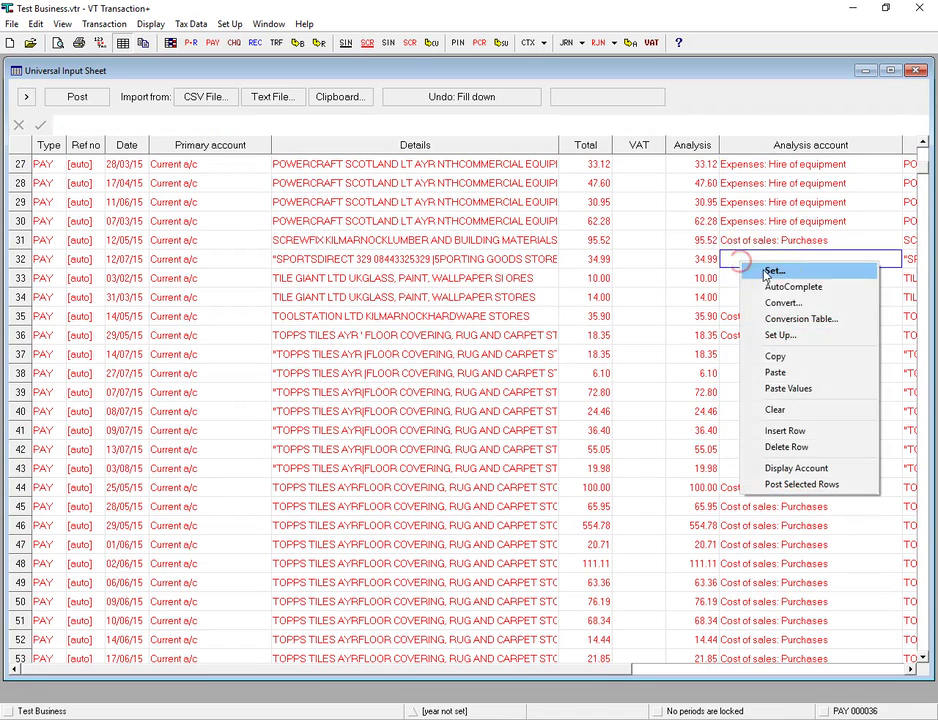
left_click(776, 272)
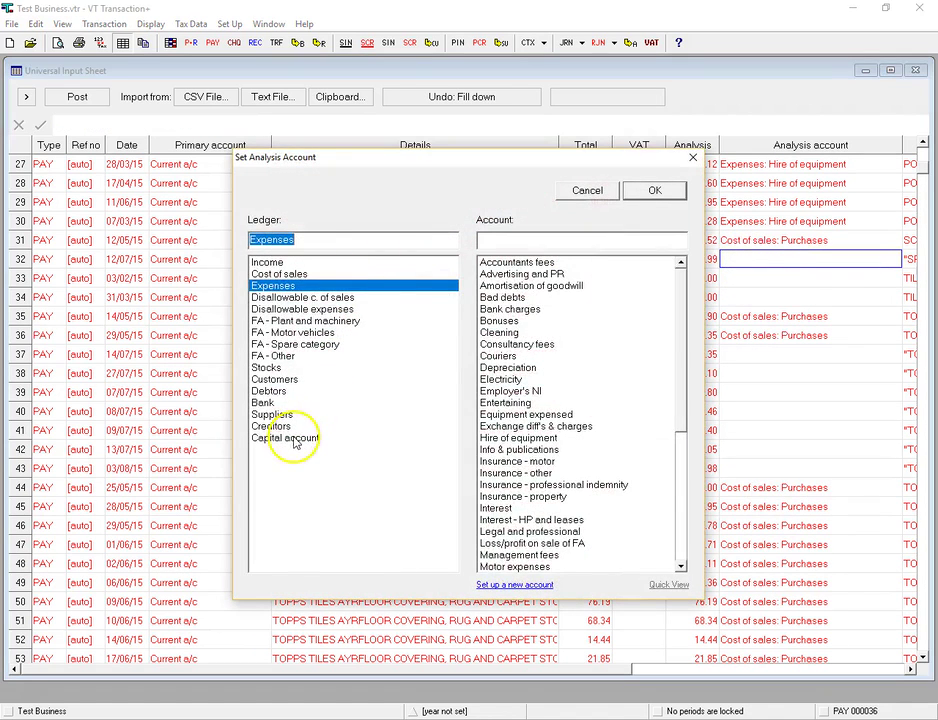
left_click(297, 438)
left_click(510, 287)
left_click(650, 194)
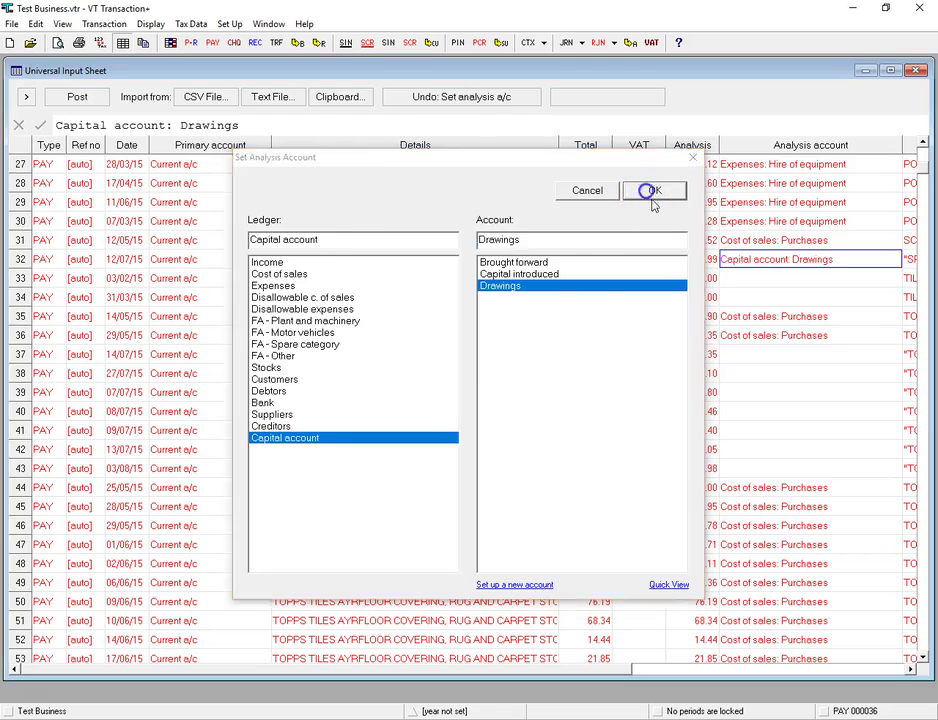
- Copy the Cost of sales: Purchases analysis account from row 35 to row 33 and fill it down to row 34 for the Tile Giant payments
left_click(740, 281)
left_click(752, 316)
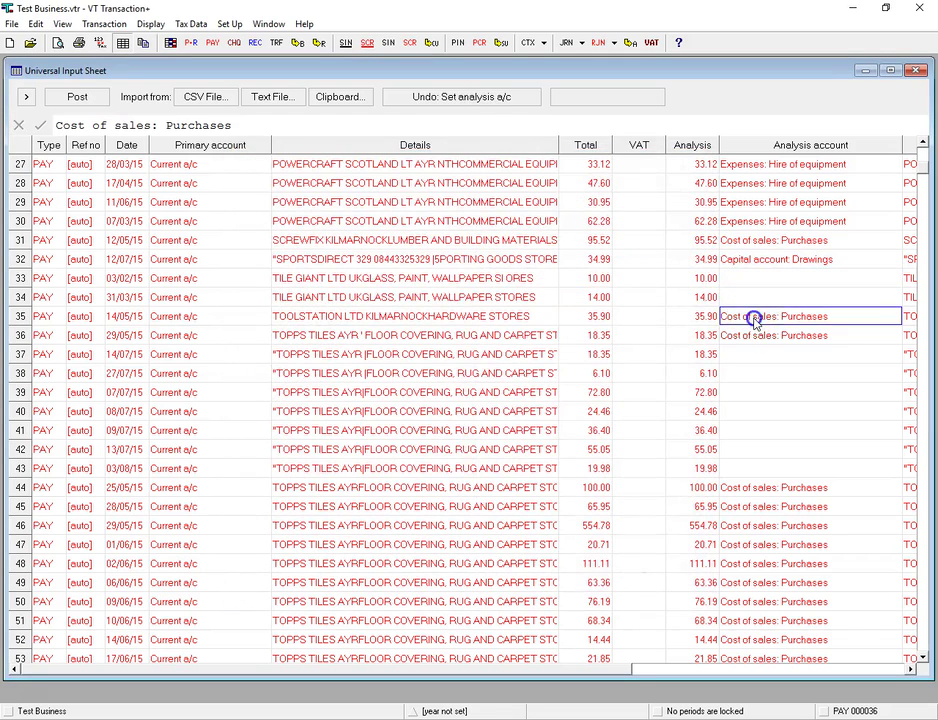
right_click(754, 318)
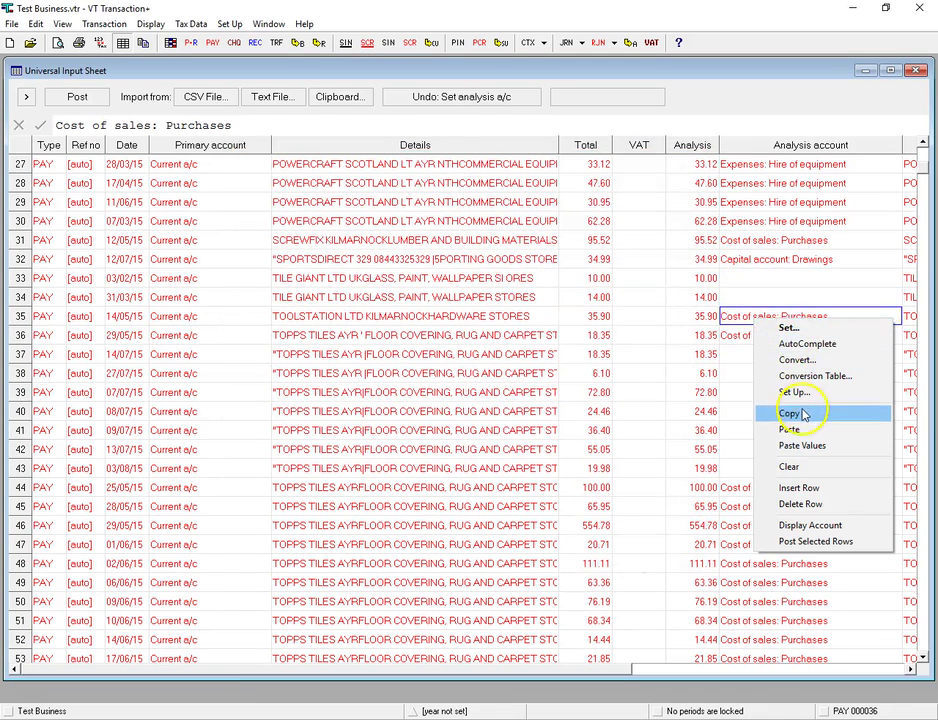
left_click(758, 278)
left_click(754, 277)
right_click(756, 278)
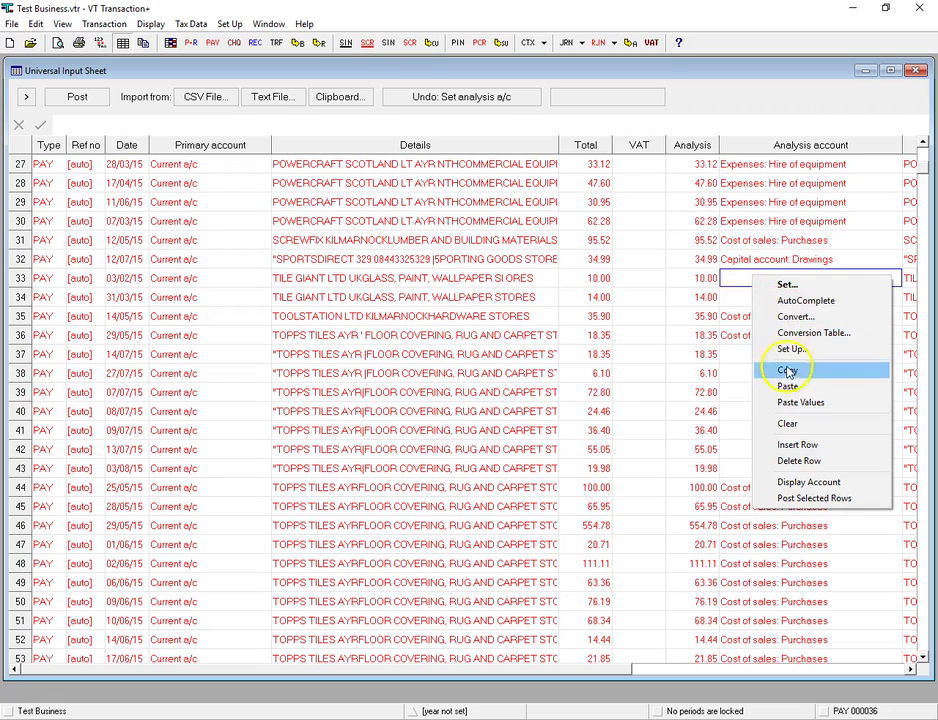
left_click(787, 386)
right_click(791, 300)
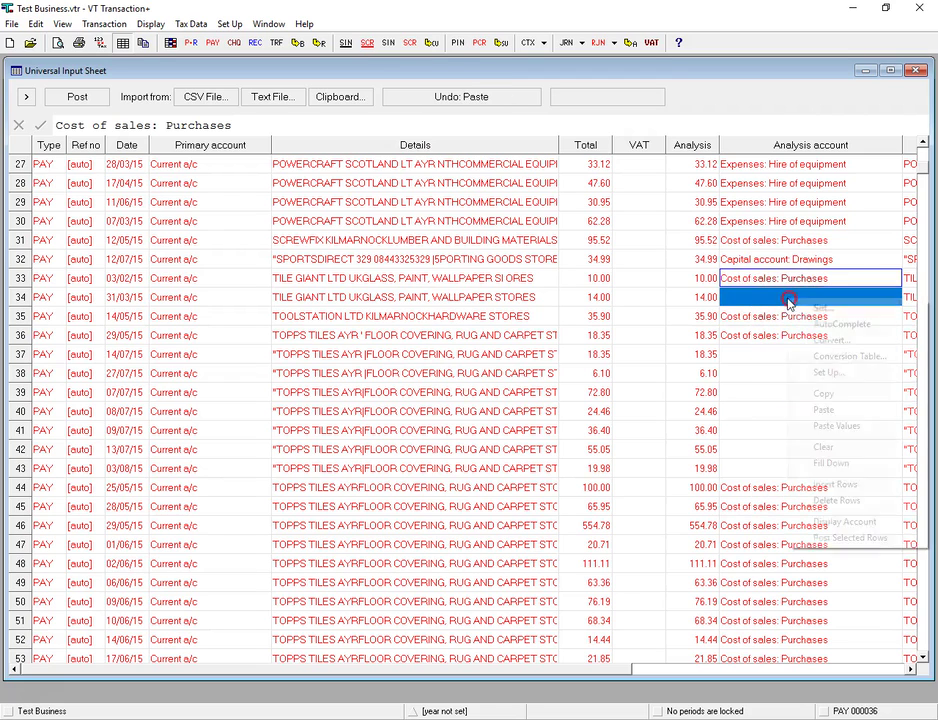
left_click(822, 463)
- Fill the Cost of sales: Purchases analysis account from row 36 down to row 43 for the Topps Tiles payments
left_click(760, 339)
left_click_drag(760, 340, 767, 468)
right_click(767, 468)
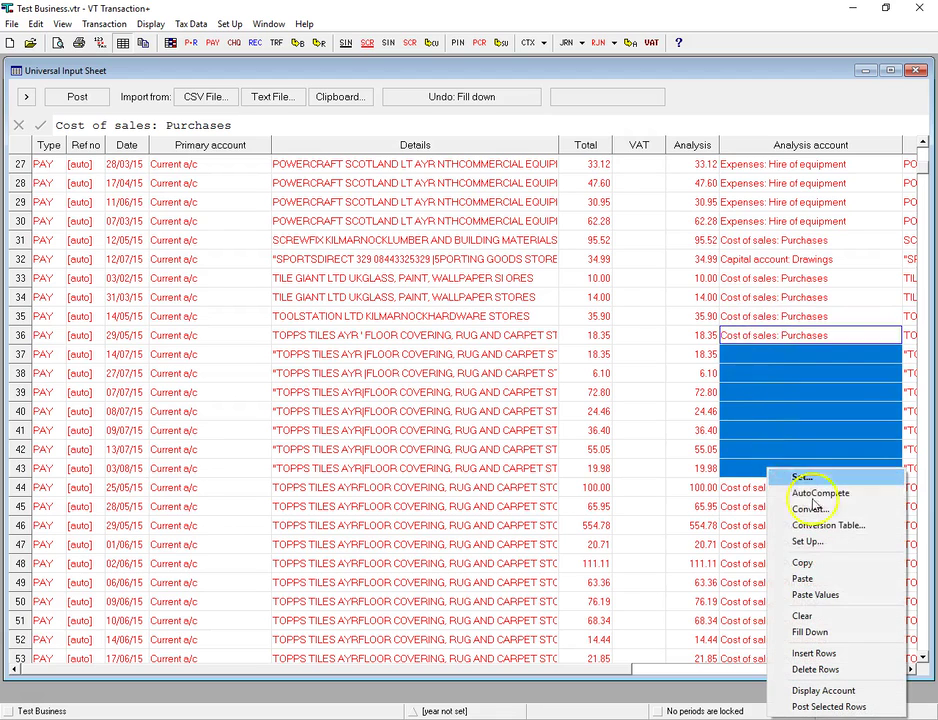
left_click(818, 632)
- Set the analysis account of the Tysons Tyres payment in row 78 to Motor expenses in the Expenses ledger
scroll(792, 500, "down", 15)
scroll(778, 400, "up", 8)
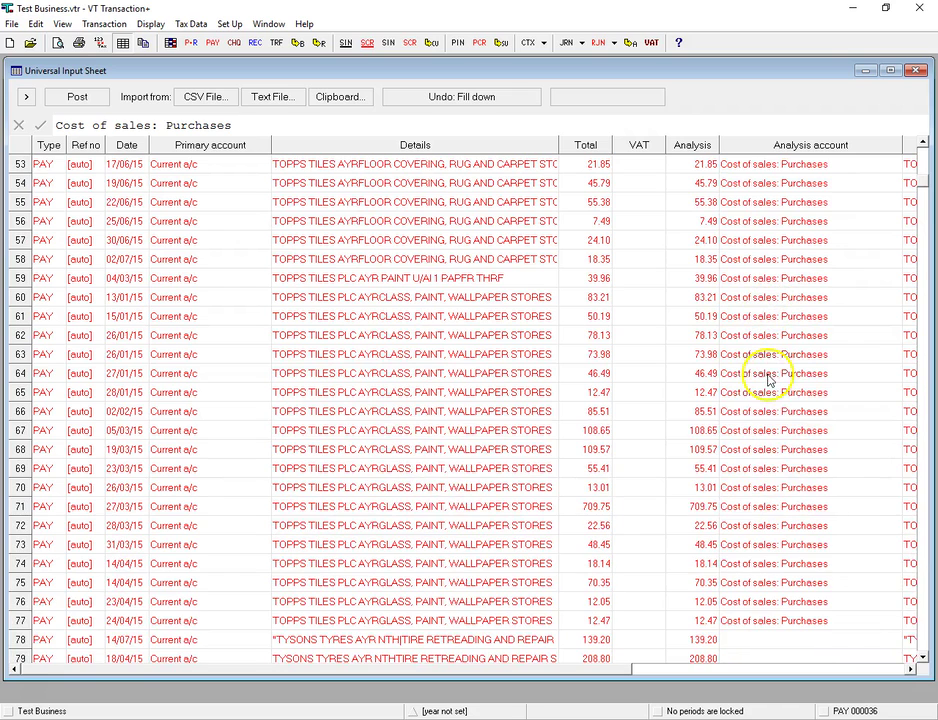
left_click(922, 658)
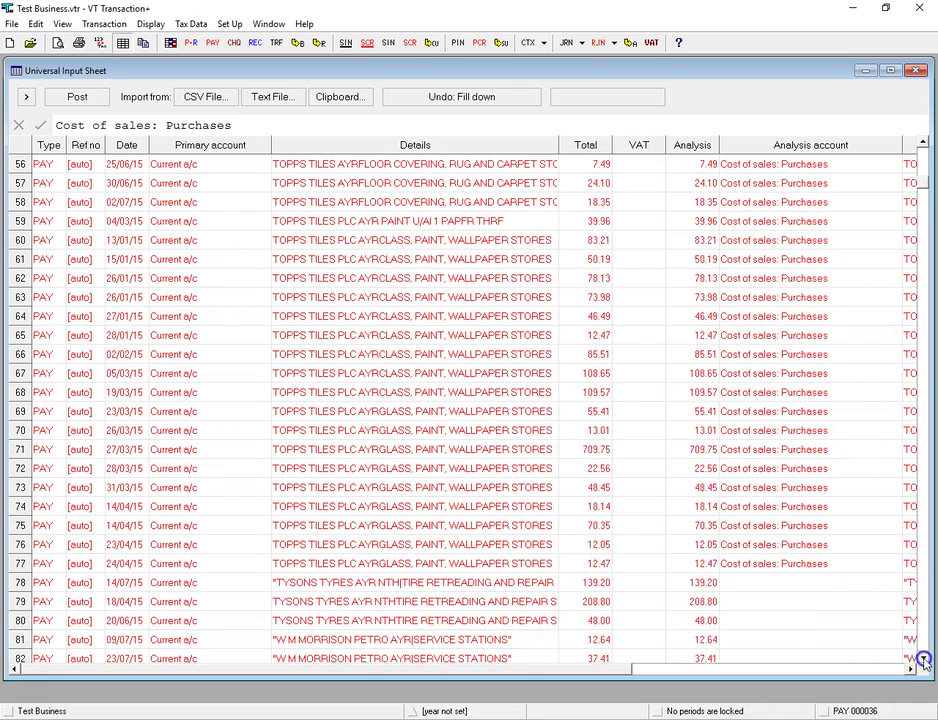
left_click(758, 563)
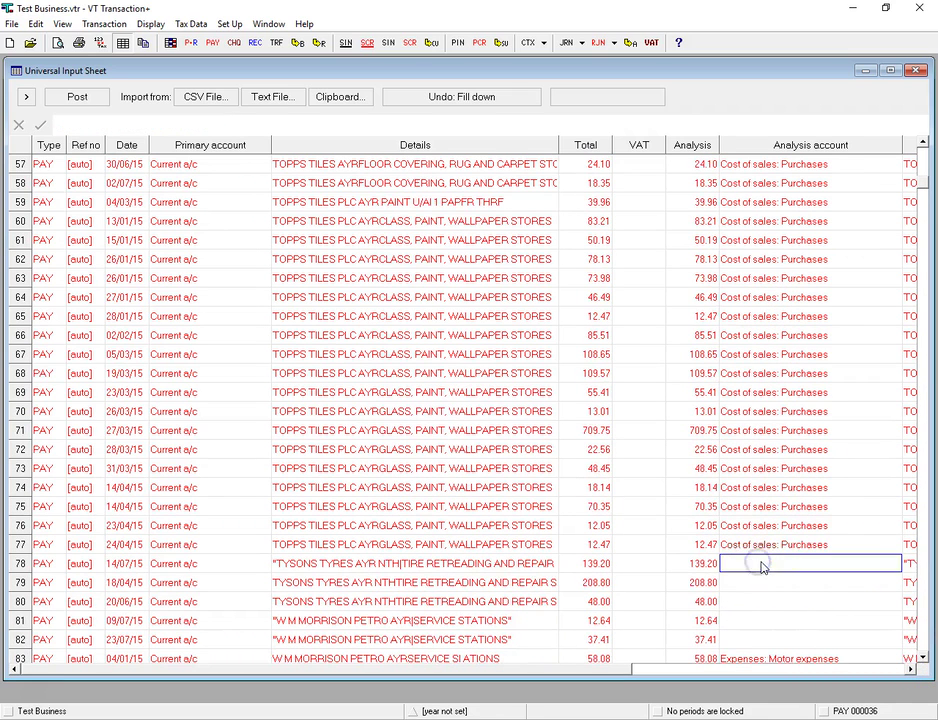
right_click(760, 567)
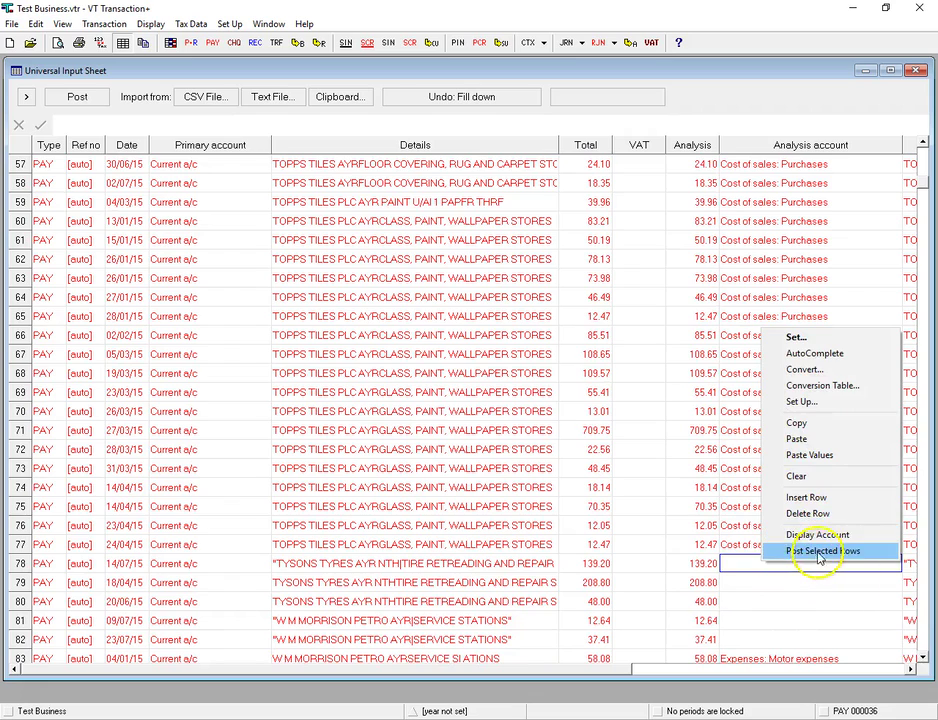
left_click(797, 337)
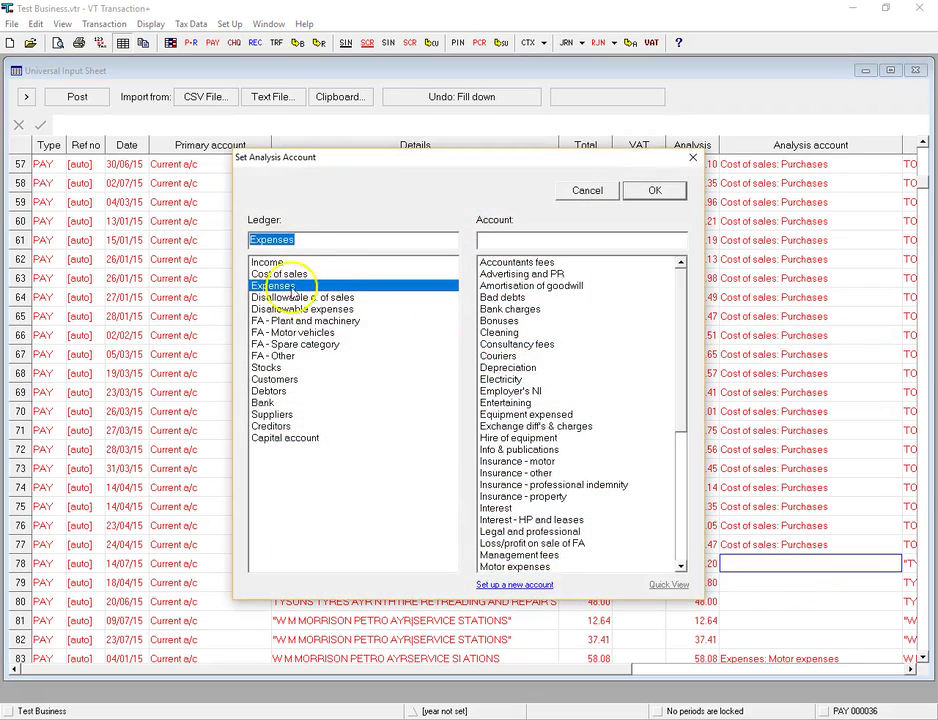
left_click(540, 567)
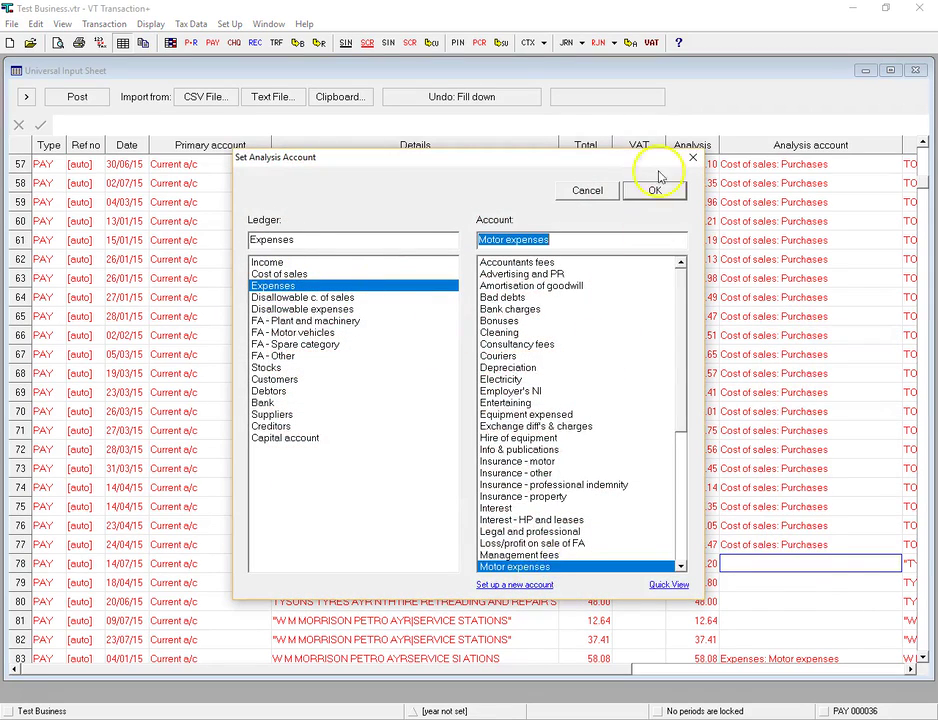
left_click(655, 191)
- Fill the Expenses: Motor expenses analysis account from row 78 down to row 82 for the remaining Tysons Tyres and Morrison petrol payments
left_click_drag(755, 570, 754, 580)
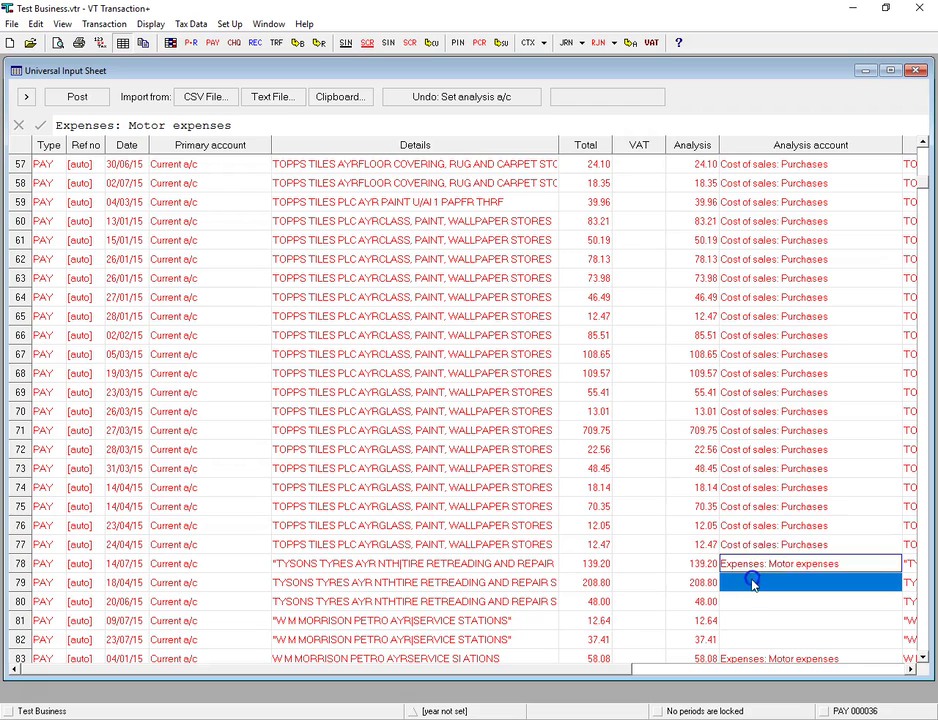
right_click(754, 584)
left_click(785, 494)
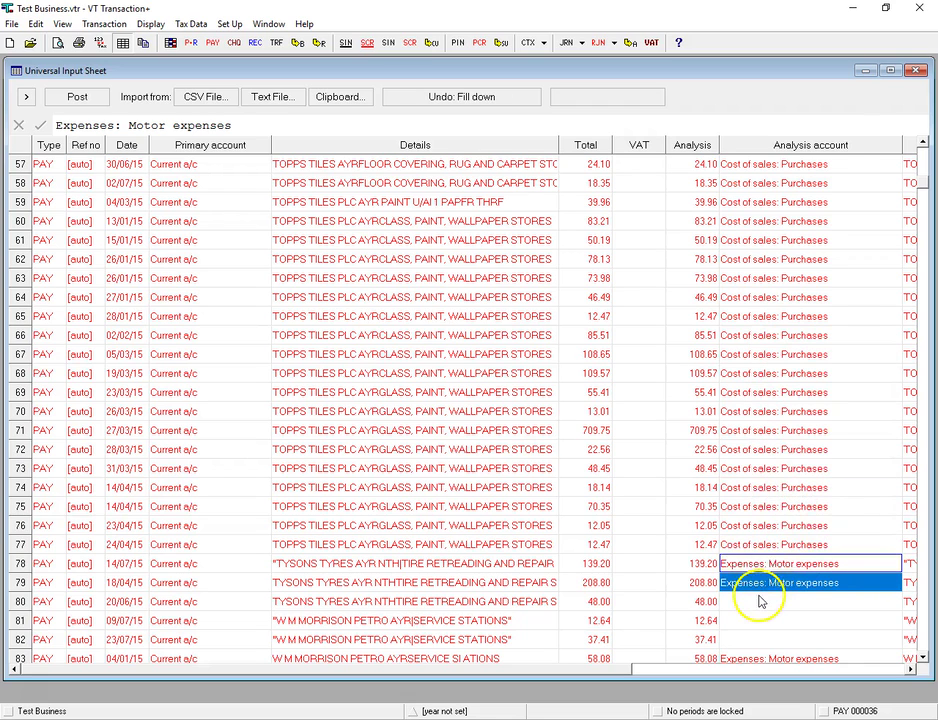
left_click_drag(760, 600, 762, 638)
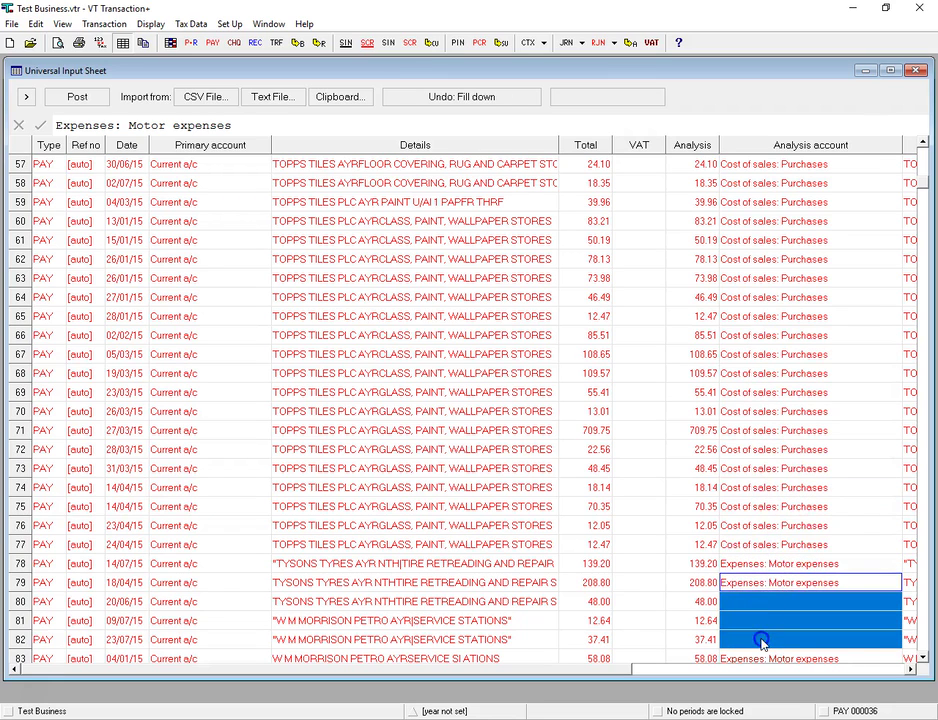
right_click(762, 640)
left_click(787, 551)
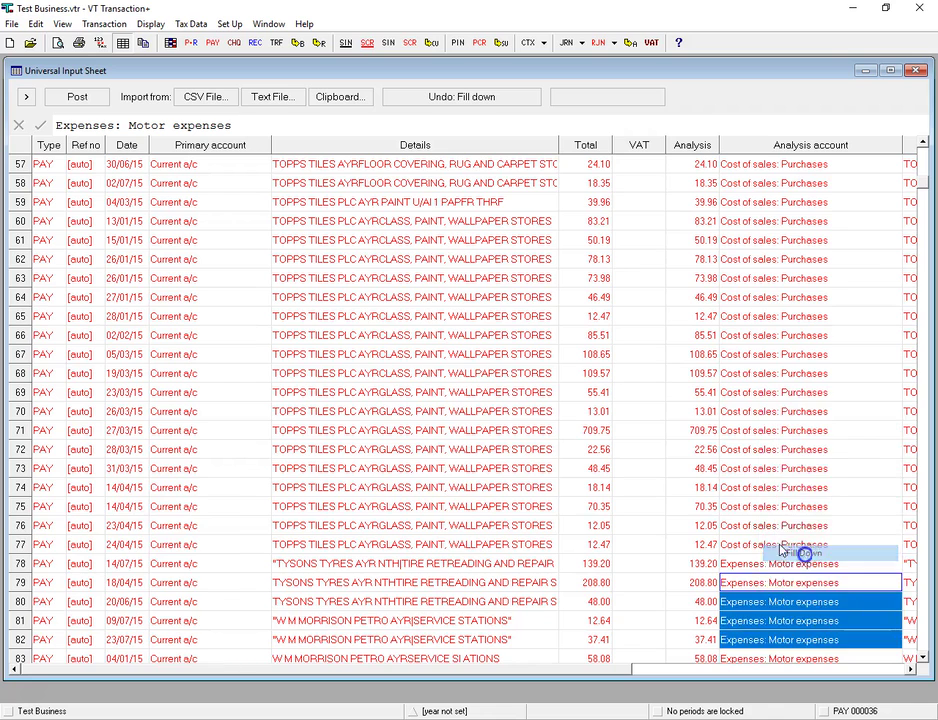
- Fill the Expenses: Motor expenses analysis account from row 98 down to row 100 for the Morrison petrol payments
scroll(779, 555, "down", 9)
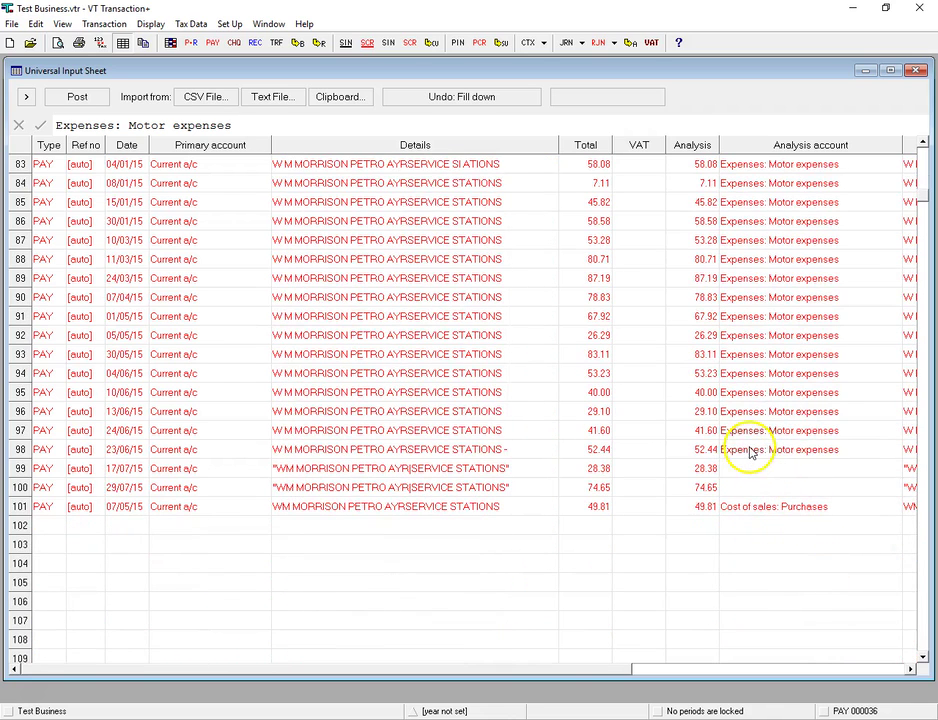
left_click_drag(750, 453, 746, 489)
right_click(763, 485)
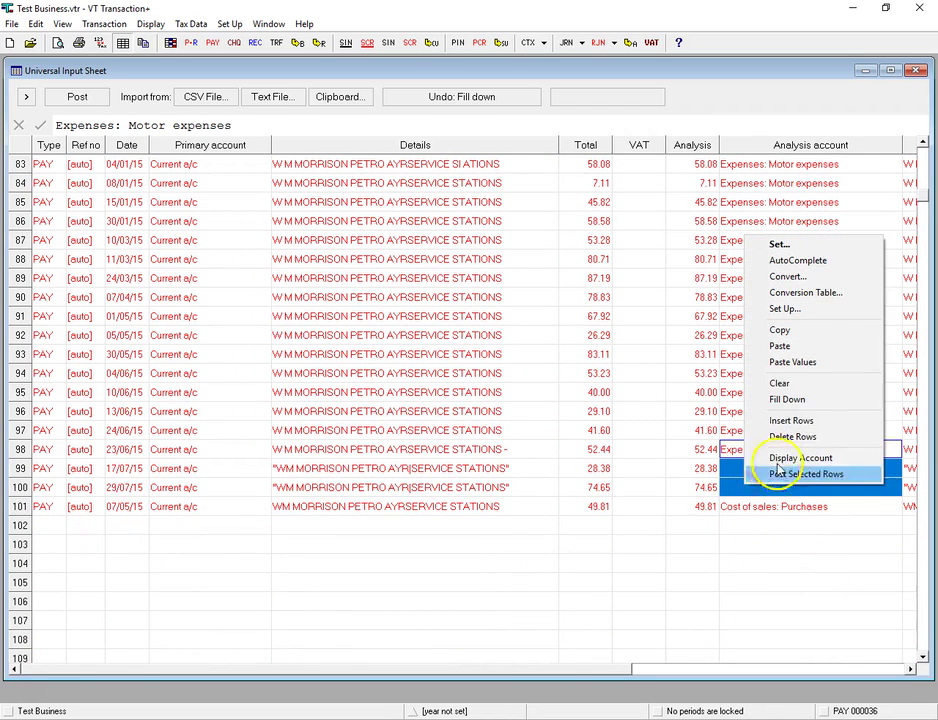
left_click(786, 400)
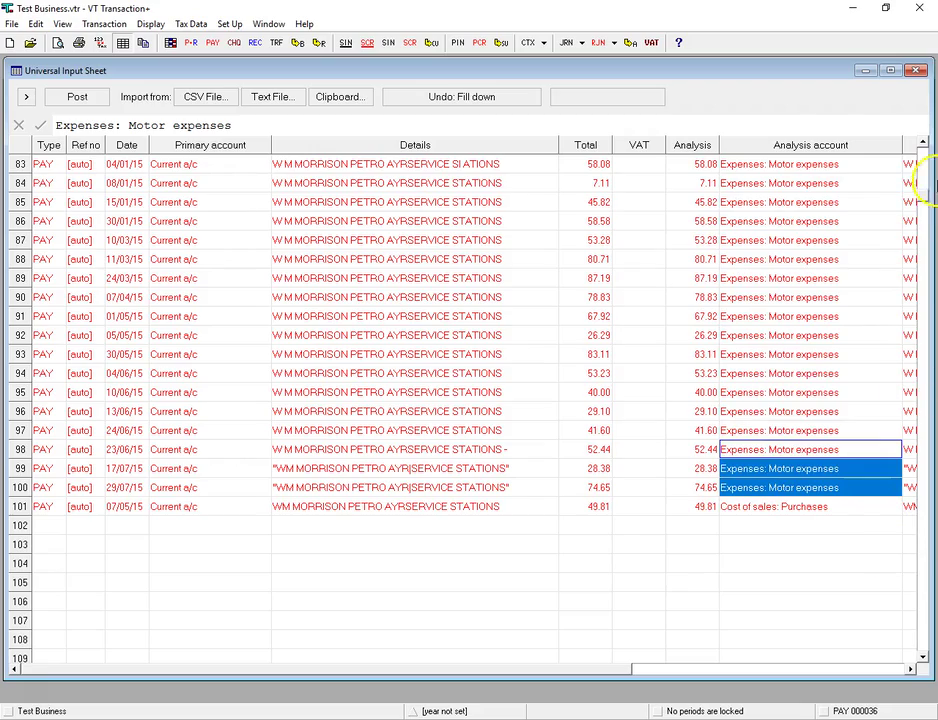
- Post the transactions in rows 1 to 101 of the Universal Input Sheet
mouse_move(922, 200)
left_mouse_down()
mouse_move(923, 149)
mouse_move(928, 200)
left_mouse_up()
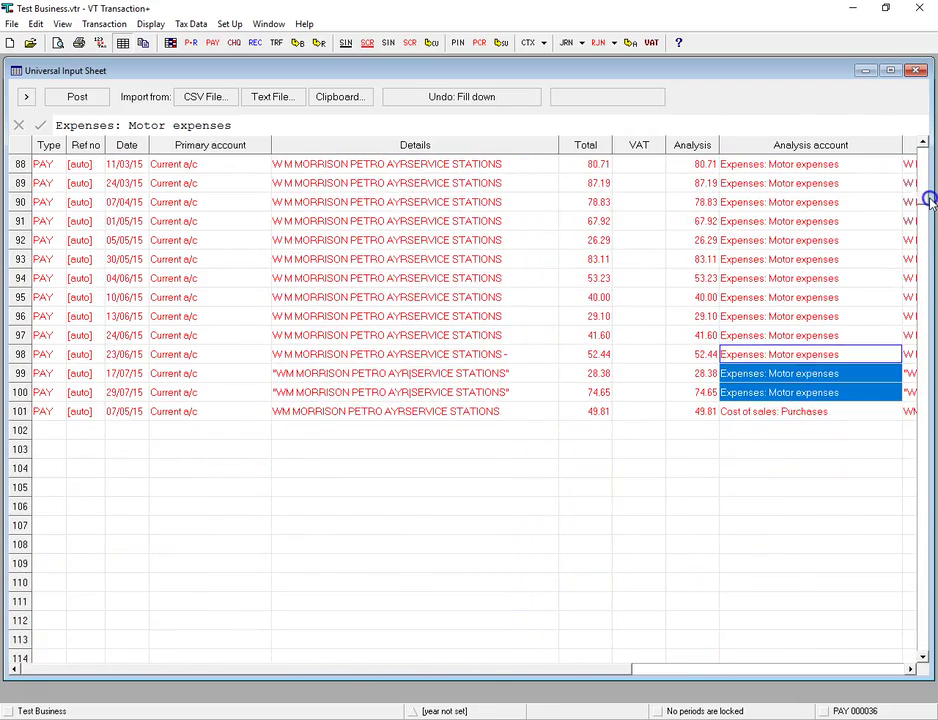
left_click(775, 411)
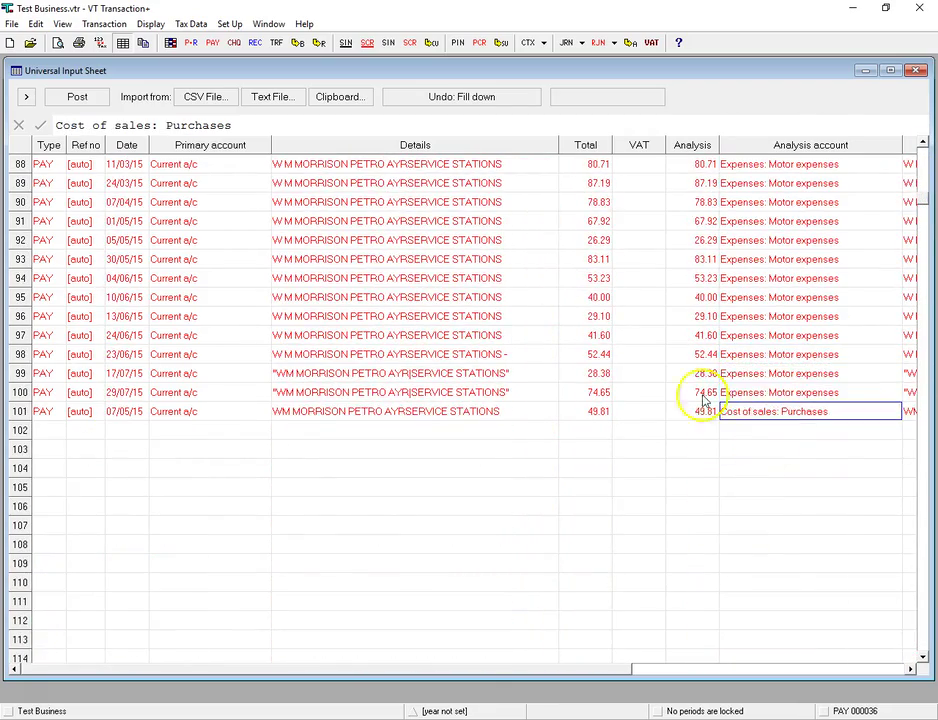
left_click(78, 98)
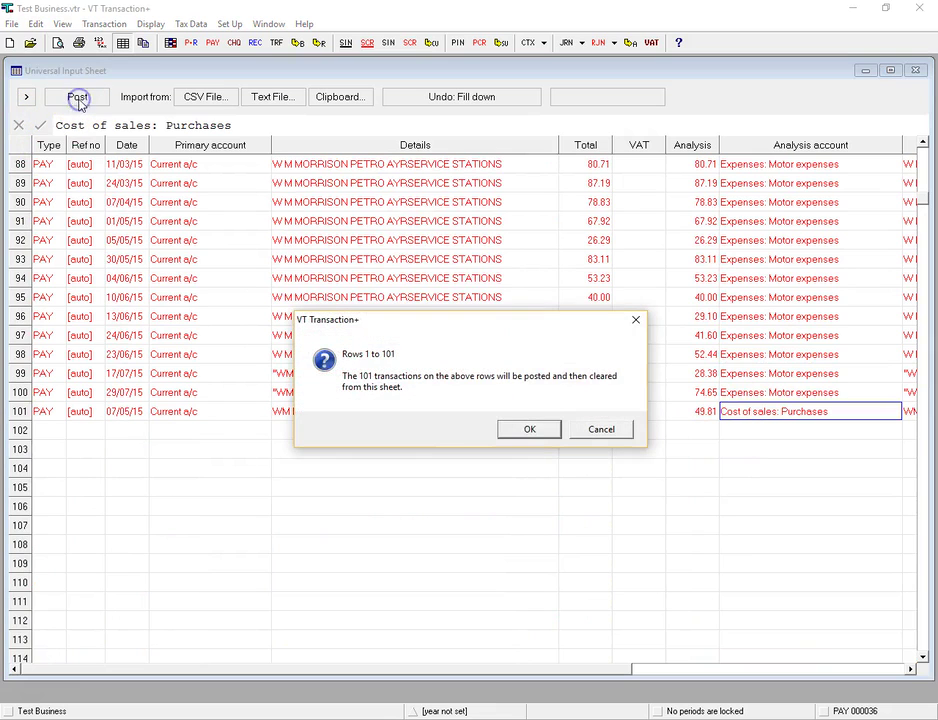
left_click(521, 432)
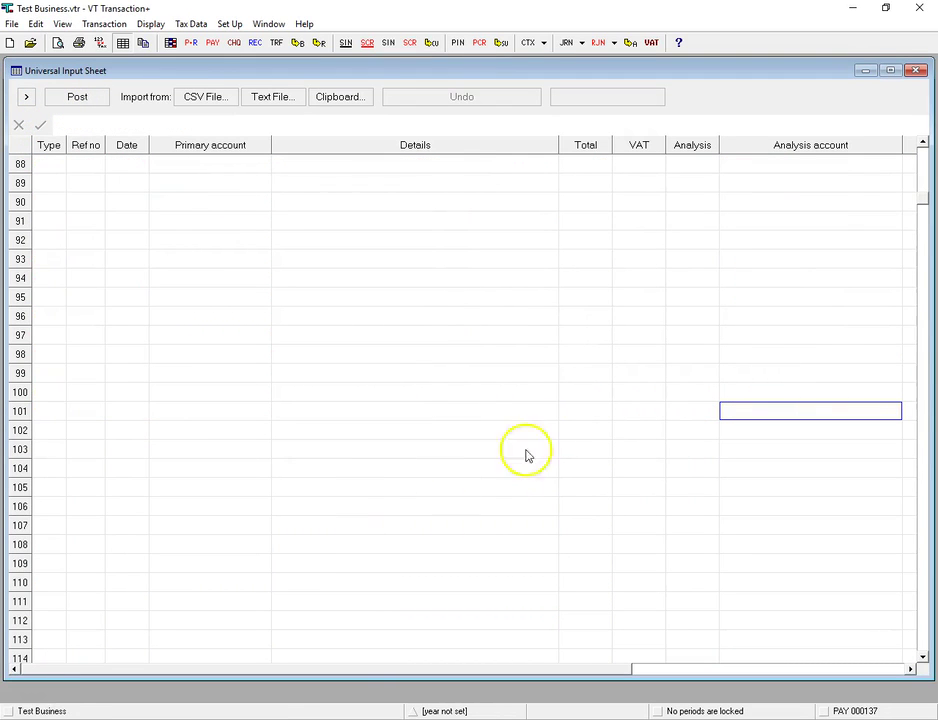